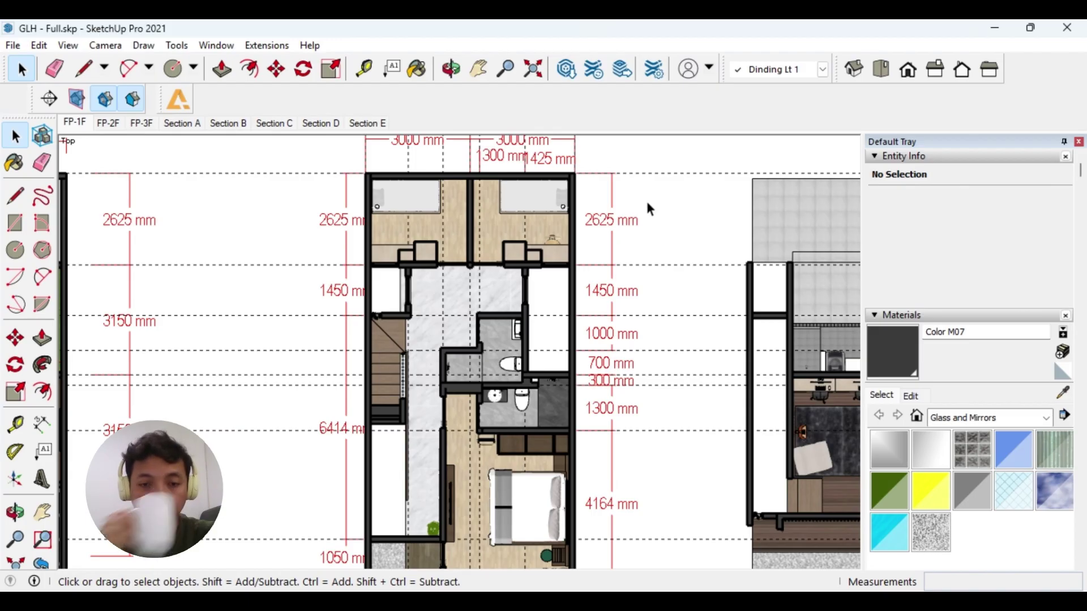
Step: On the Snipping Tool floor plan capture, number the corridor 1 in green, the main bedroom 2 and its bathroom 3 in red, and the other bathroom 4 in orange
{"action": "key", "text": "h"}
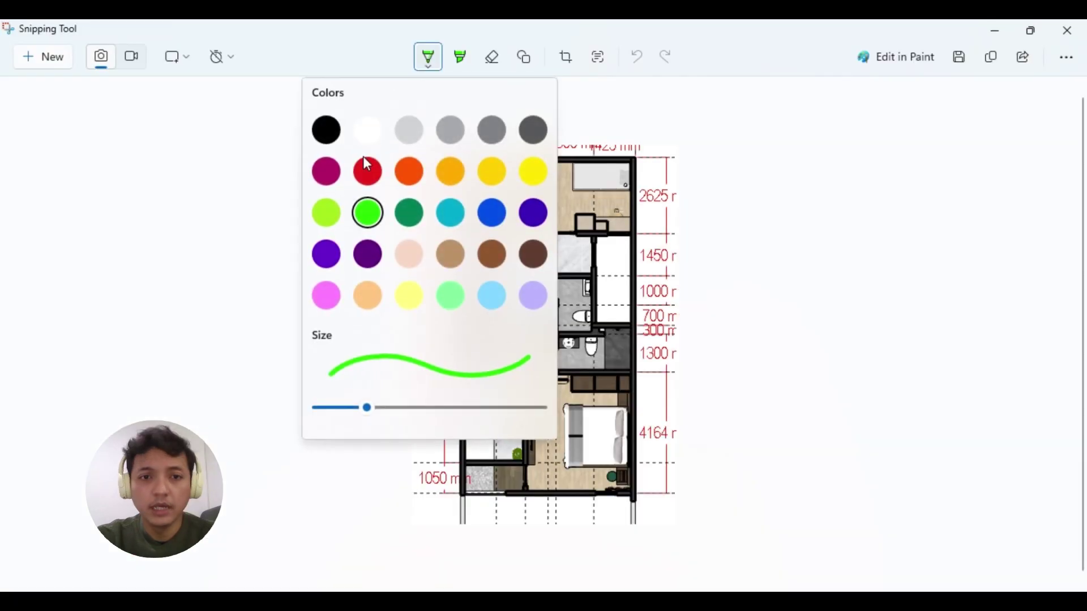
{"action": "left_click", "coordinate": [365, 171]}
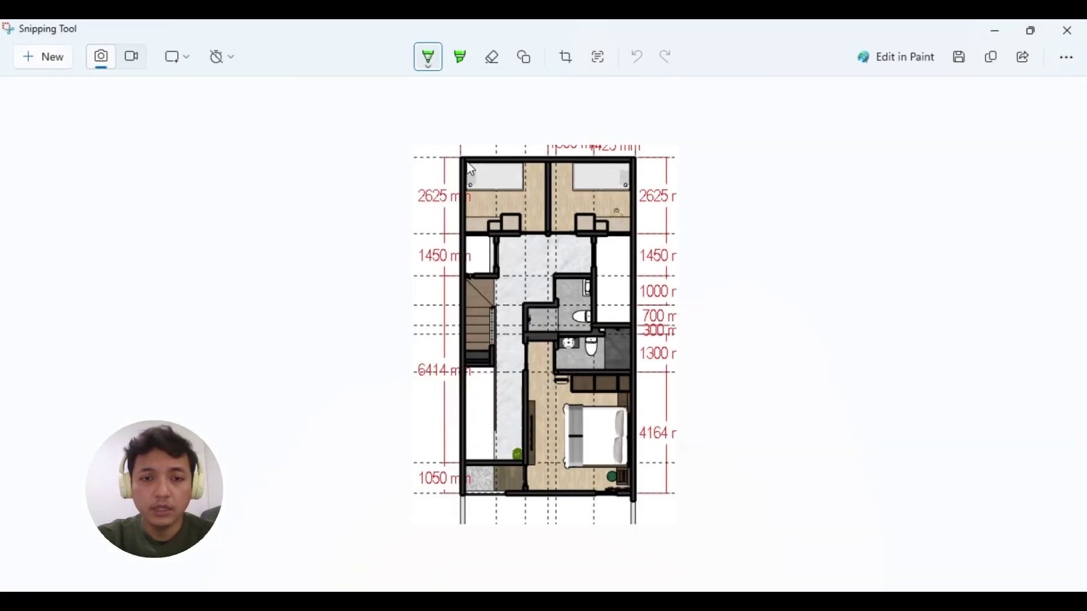
{"action": "left_click_drag", "start_coordinate": [507, 355], "coordinate": [507, 373]}
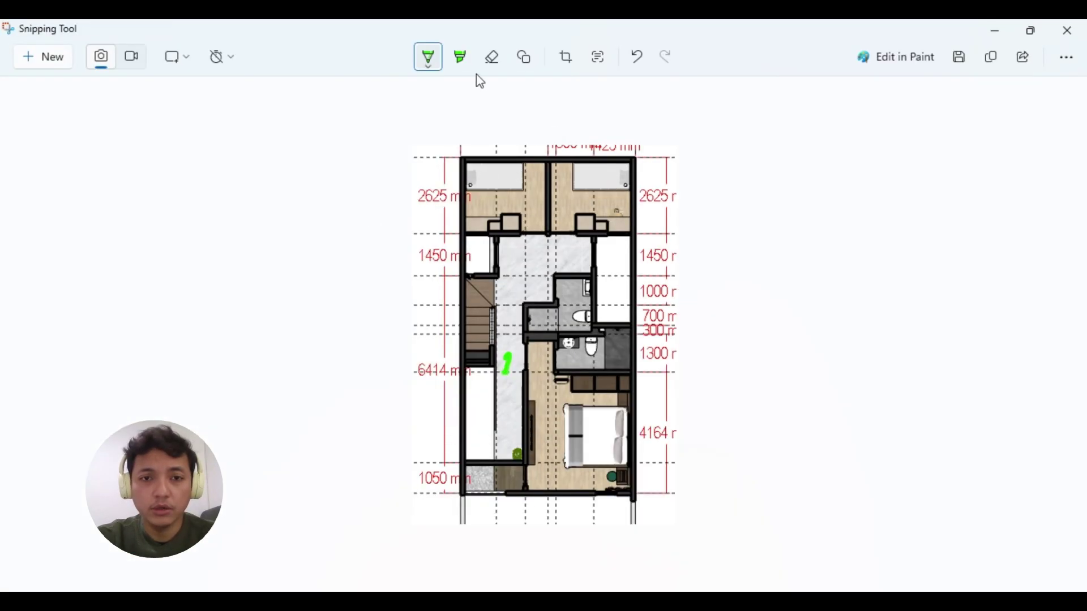
{"action": "mouse_move", "coordinate": [560, 422]}
{"action": "left_mouse_down"}
{"action": "mouse_move", "coordinate": [568, 445]}
{"action": "mouse_move", "coordinate": [583, 443]}
{"action": "left_mouse_up"}
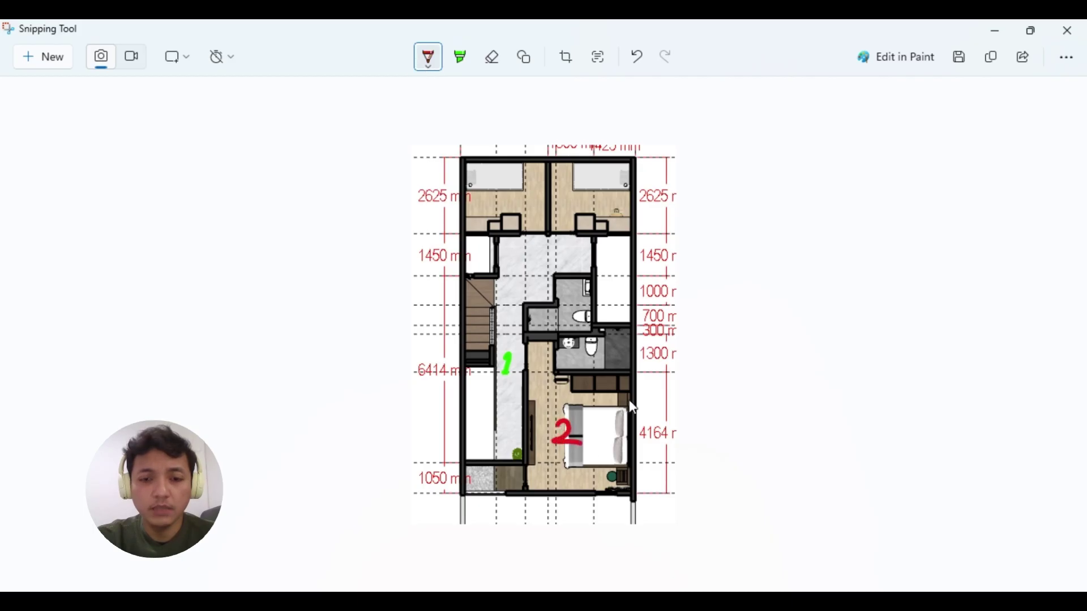
{"action": "left_click", "coordinate": [604, 342]}
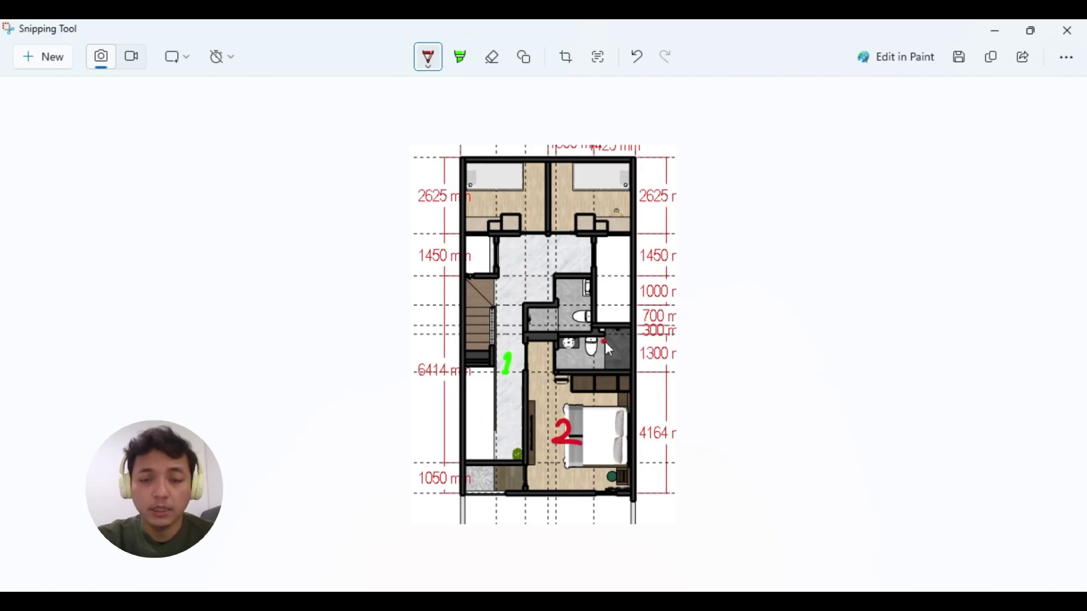
{"action": "left_click_drag", "start_coordinate": [615, 359], "coordinate": [605, 360]}
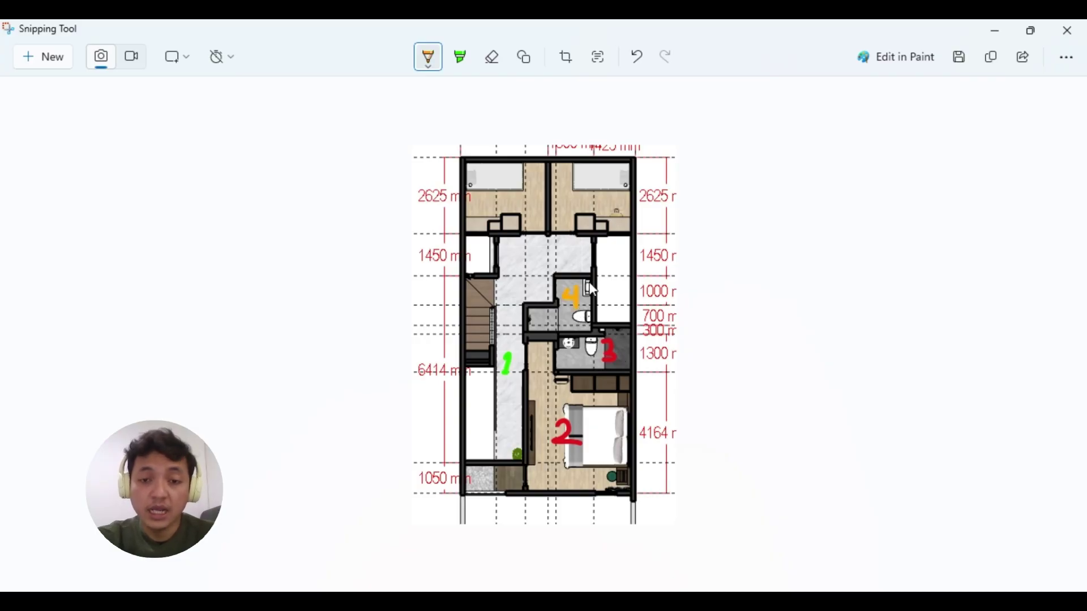
Step: Number the two small bedrooms at the upper end of the plan 5 in blue and 6 in purple
{"action": "left_click", "coordinate": [428, 57]}
{"action": "left_click", "coordinate": [492, 213]}
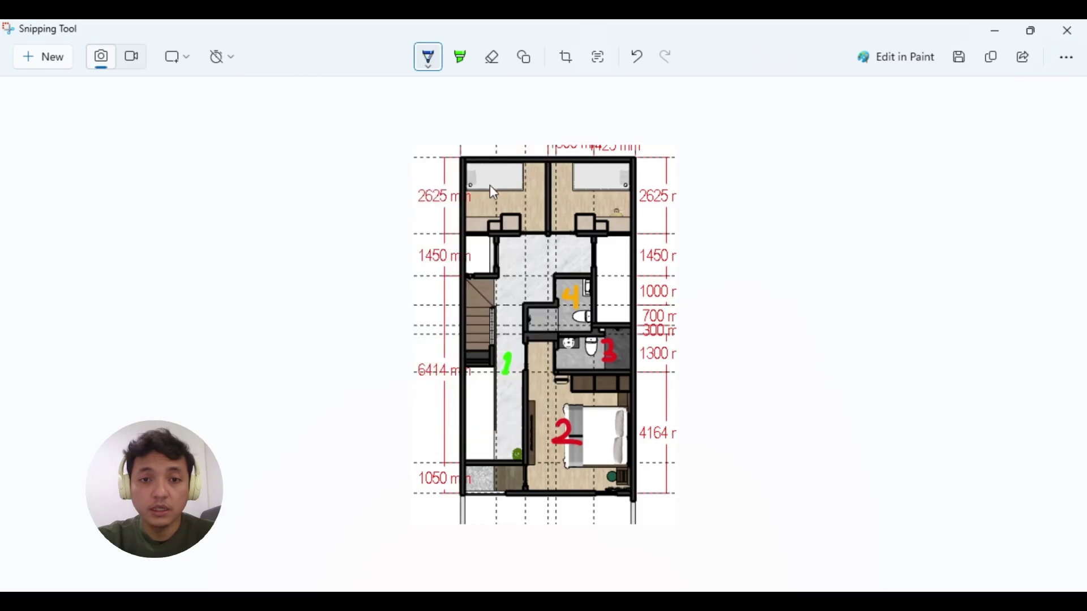
{"action": "left_click_drag", "start_coordinate": [497, 189], "coordinate": [505, 179]}
{"action": "left_click", "coordinate": [428, 67]}
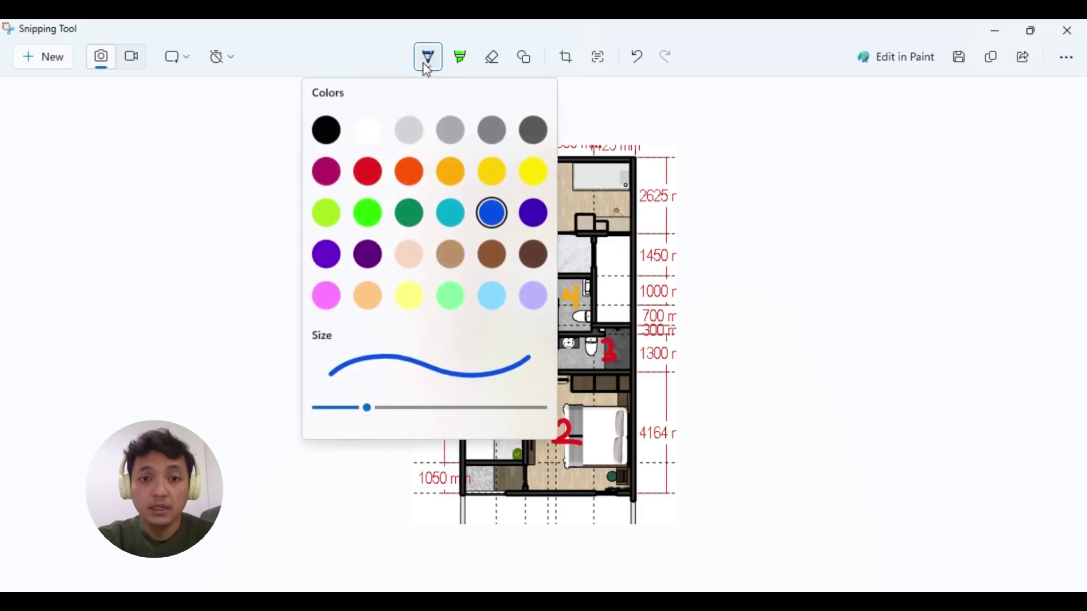
{"action": "left_click", "coordinate": [367, 255]}
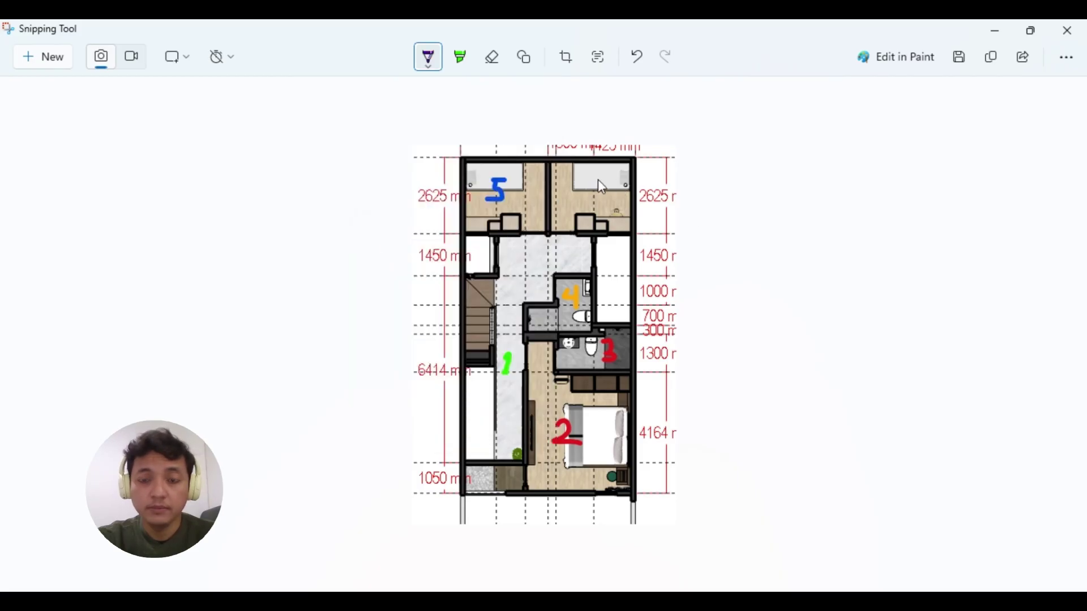
{"action": "left_click_drag", "start_coordinate": [600, 198], "coordinate": [596, 192]}
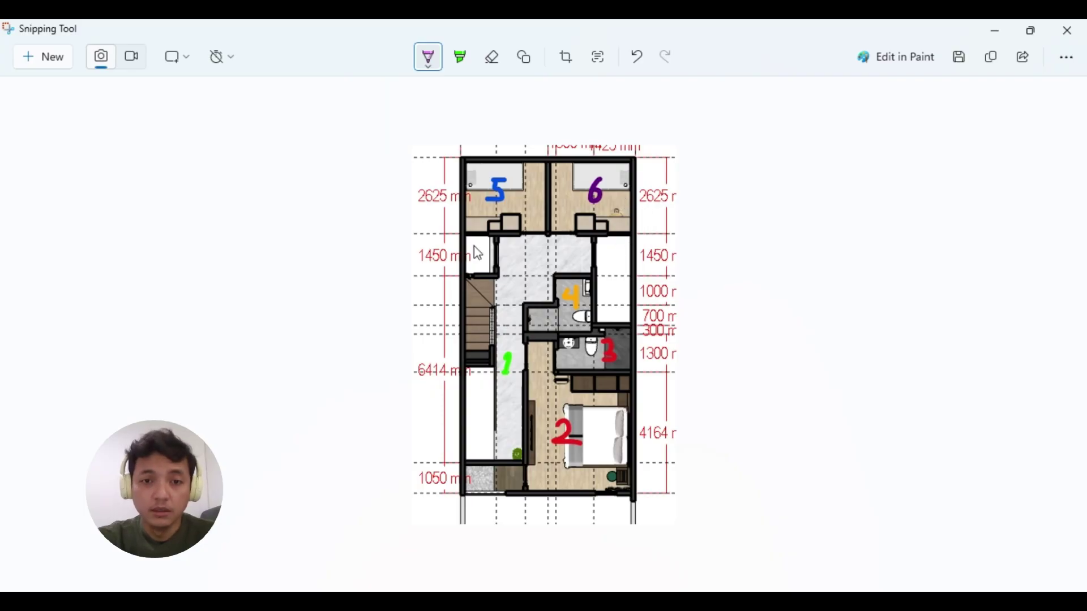
Step: Number the two white void areas 7 and 8 in pink and the staircase 9 in orange
{"action": "left_click_drag", "start_coordinate": [474, 246], "coordinate": [477, 259]}
{"action": "mouse_move", "coordinate": [610, 271]}
{"action": "left_mouse_down"}
{"action": "mouse_move", "coordinate": [601, 288]}
{"action": "mouse_move", "coordinate": [608, 273]}
{"action": "left_mouse_up"}
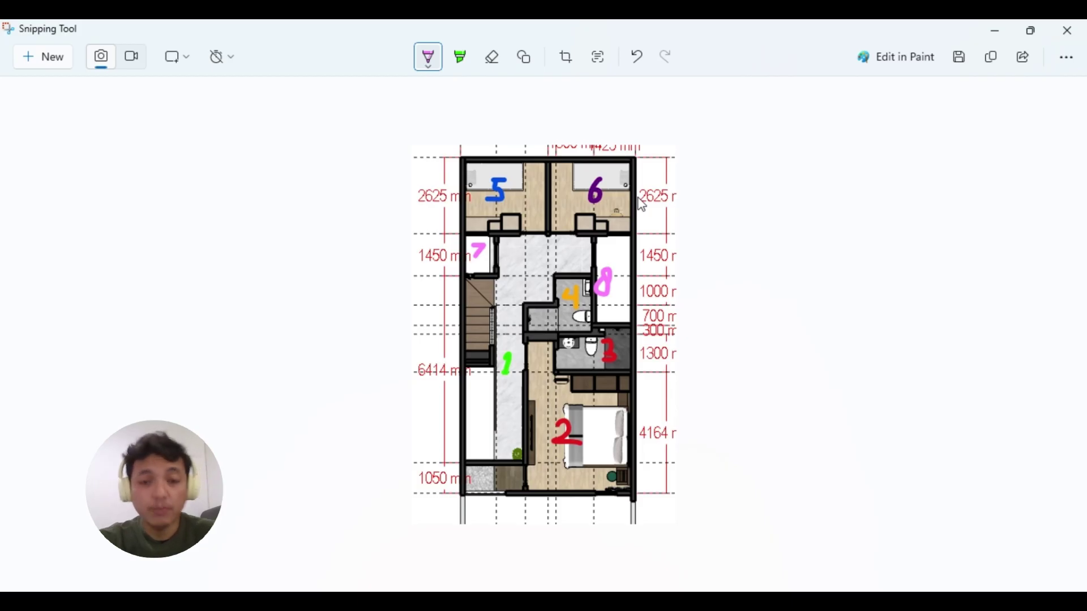
{"action": "left_click", "coordinate": [429, 61]}
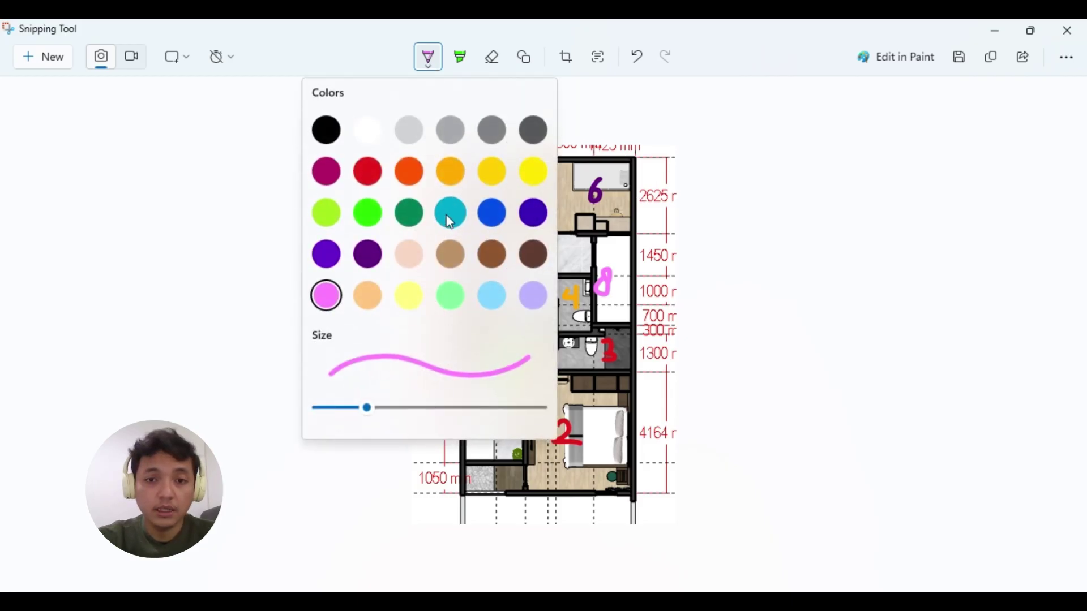
{"action": "left_click", "coordinate": [490, 252]}
{"action": "left_click_drag", "start_coordinate": [485, 343], "coordinate": [481, 343]}
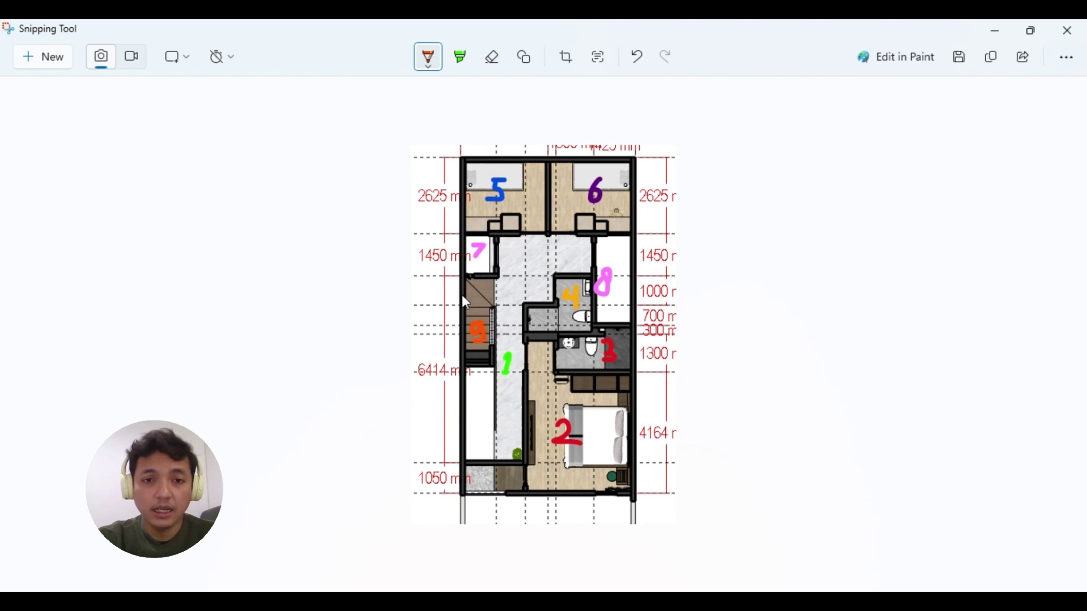
Step: Draw orange arrows from the lower void into the corridor and from the corridor onto the stairs, and number the area below the corridor 10
{"action": "mouse_move", "coordinate": [485, 278]}
{"action": "left_mouse_down"}
{"action": "mouse_move", "coordinate": [501, 293]}
{"action": "mouse_move", "coordinate": [463, 276]}
{"action": "left_mouse_up"}
{"action": "left_click", "coordinate": [637, 57]}
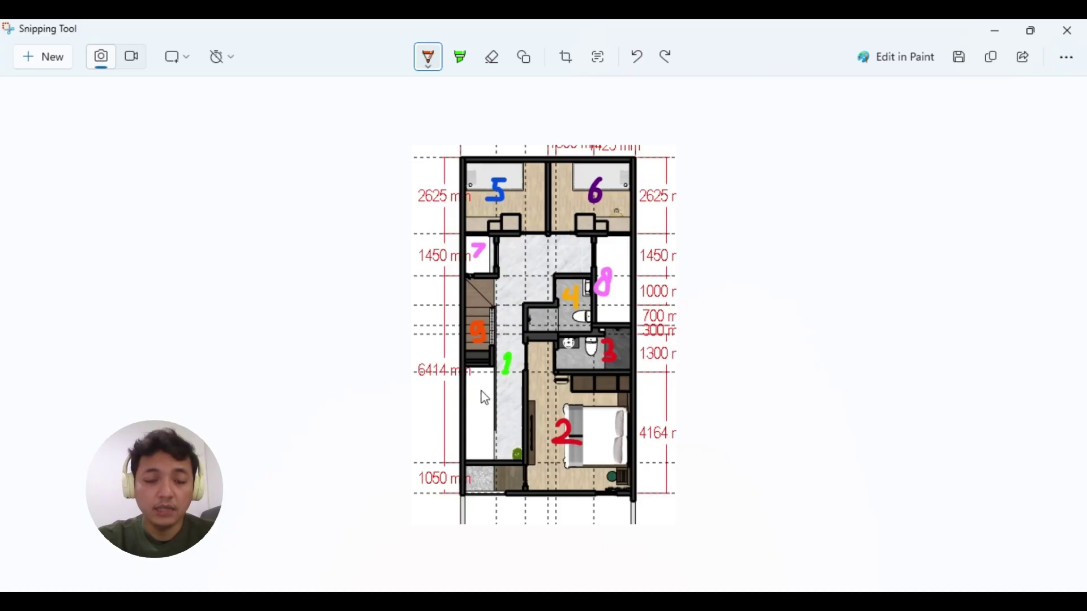
{"action": "mouse_move", "coordinate": [481, 381]}
{"action": "left_mouse_down"}
{"action": "mouse_move", "coordinate": [484, 453]}
{"action": "mouse_move", "coordinate": [506, 449]}
{"action": "left_mouse_up"}
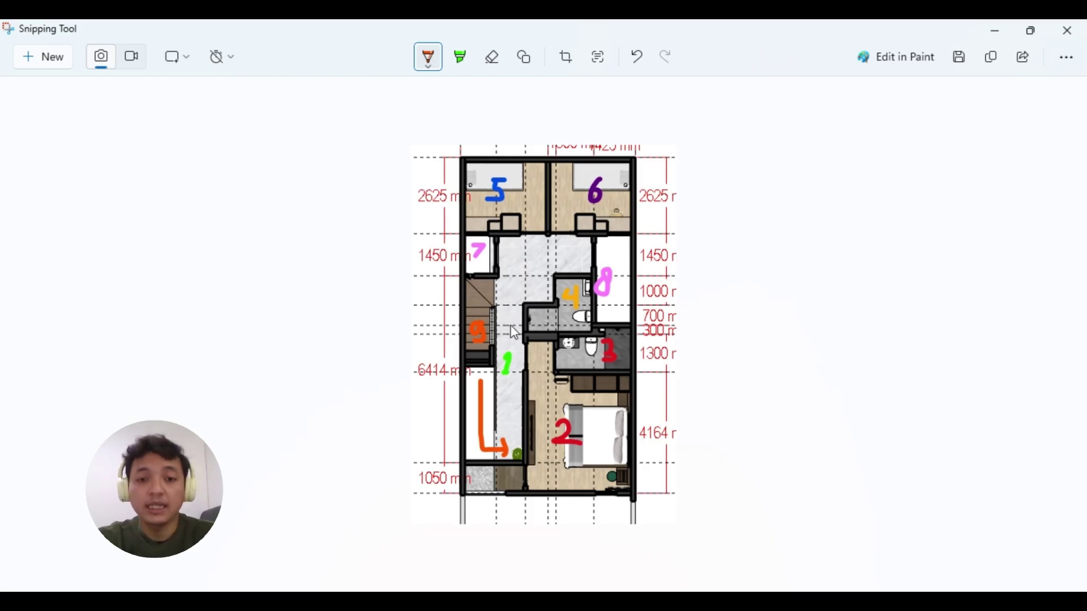
{"action": "mouse_move", "coordinate": [510, 333]}
{"action": "left_mouse_down"}
{"action": "mouse_move", "coordinate": [514, 293]}
{"action": "mouse_move", "coordinate": [480, 292]}
{"action": "mouse_move", "coordinate": [507, 293]}
{"action": "left_mouse_up"}
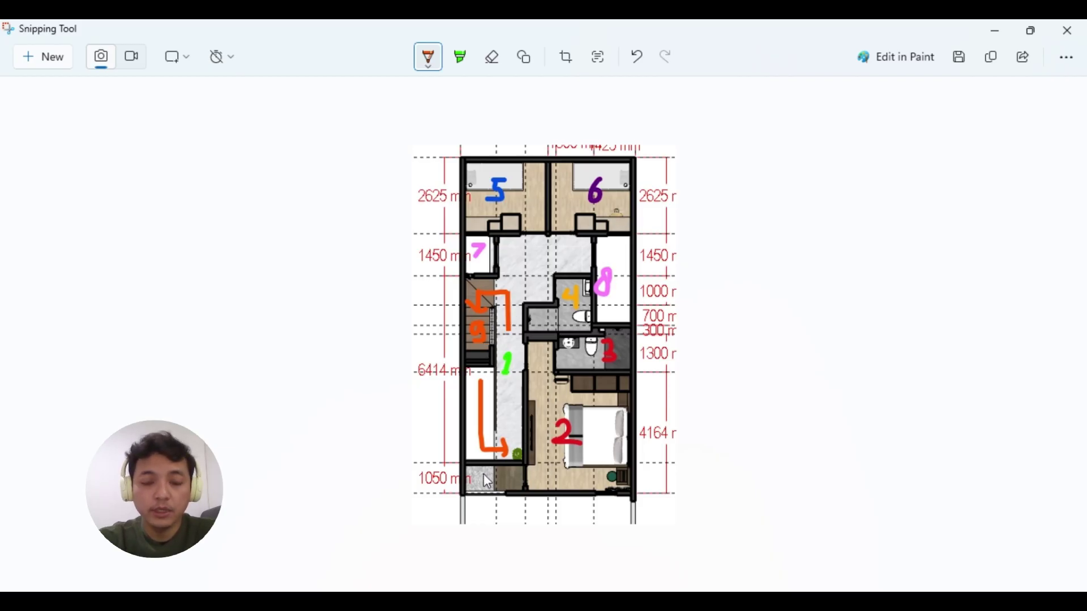
{"action": "mouse_move", "coordinate": [486, 470]}
{"action": "left_mouse_down"}
{"action": "mouse_move", "coordinate": [484, 485]}
{"action": "mouse_move", "coordinate": [504, 469]}
{"action": "left_mouse_up"}
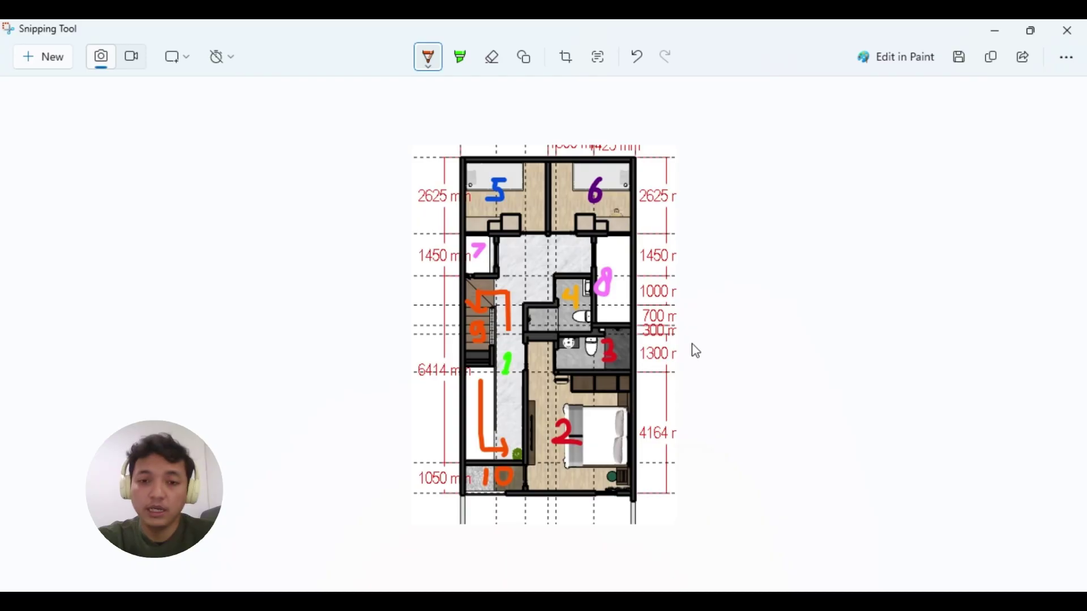
Step: Switch to SketchUp and examine the middle floor plan's dimensions, the outer wall corner of the small bedrooms, and the neighbouring floor plans
{"action": "key", "text": "alt+Tab"}
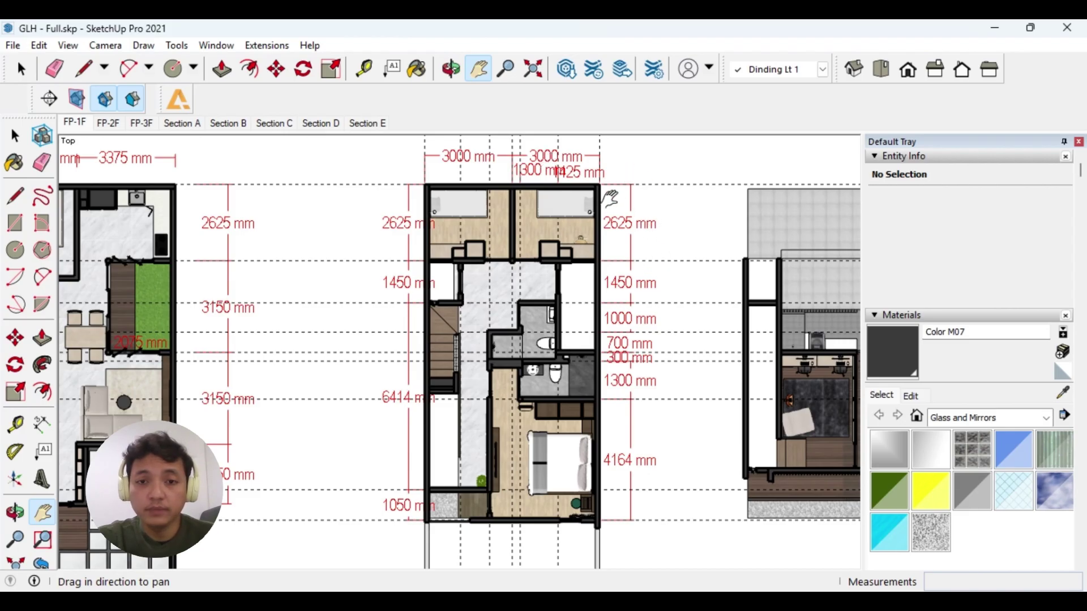
{"action": "scroll", "coordinate": [609, 198], "scroll_direction": "up", "scroll_amount": 3}
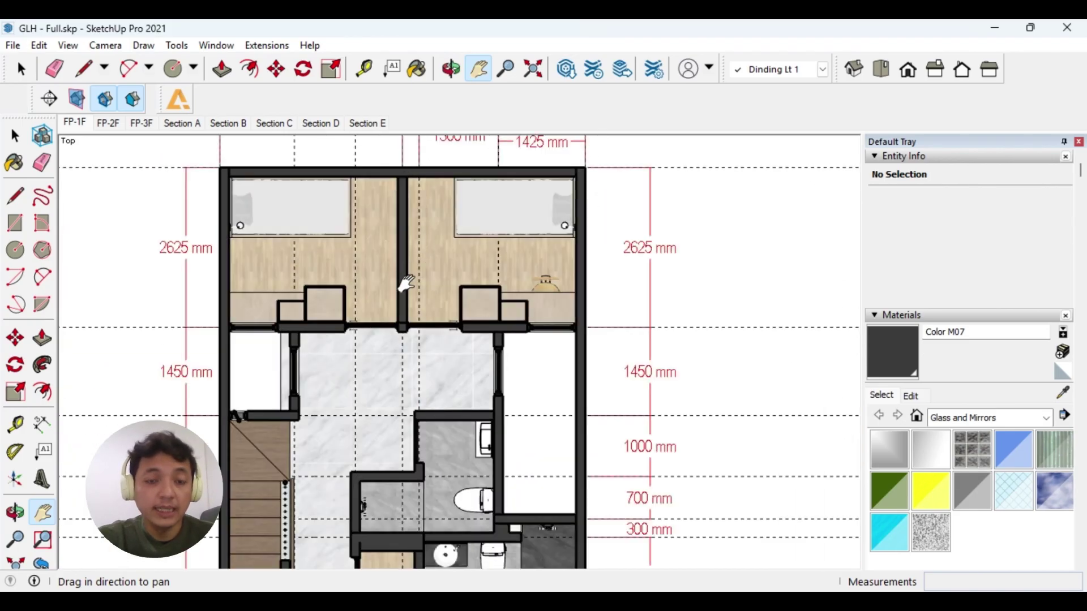
{"action": "scroll", "coordinate": [579, 184], "scroll_direction": "up", "scroll_amount": 2}
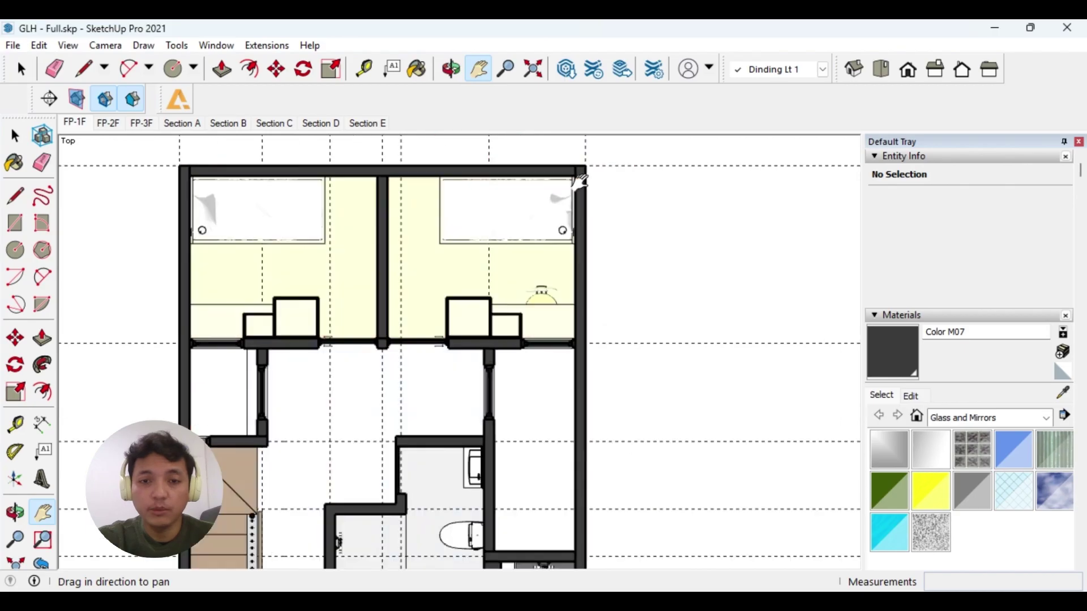
{"action": "left_click_drag", "start_coordinate": [578, 164], "coordinate": [588, 232]}
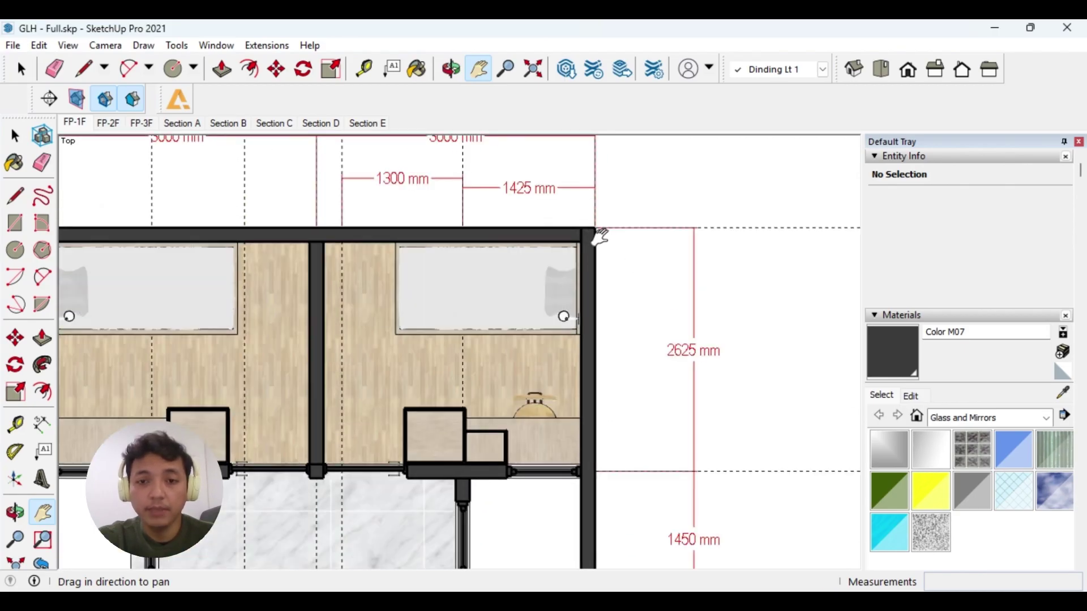
{"action": "left_click_drag", "start_coordinate": [594, 184], "coordinate": [577, 283]}
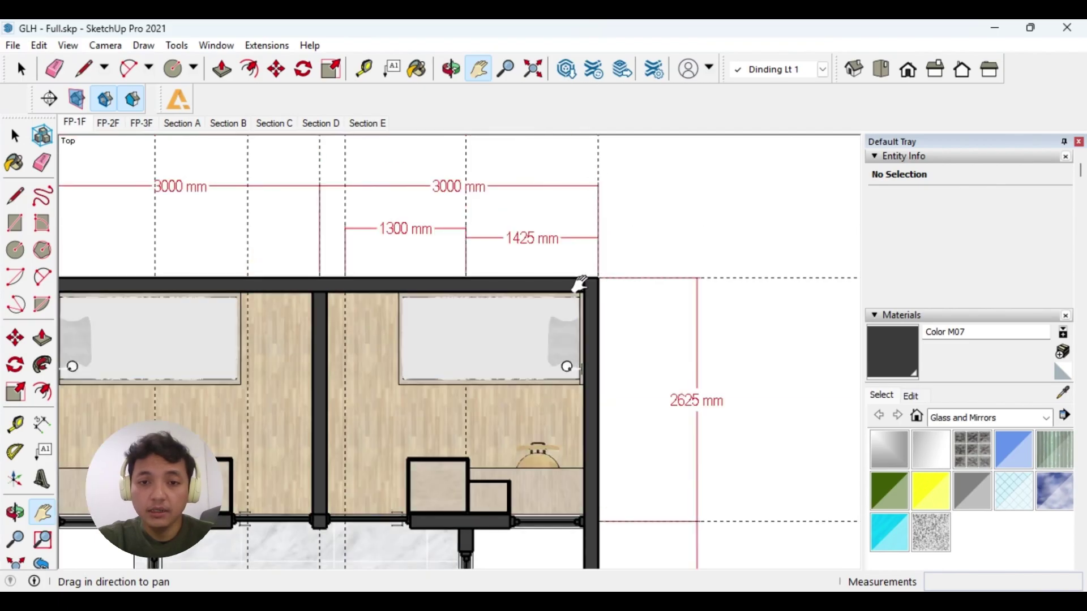
{"action": "scroll", "coordinate": [578, 283], "scroll_direction": "down", "scroll_amount": 1}
{"action": "scroll", "coordinate": [577, 283], "scroll_direction": "down", "scroll_amount": 2}
{"action": "scroll", "coordinate": [546, 304], "scroll_direction": "down", "scroll_amount": 2}
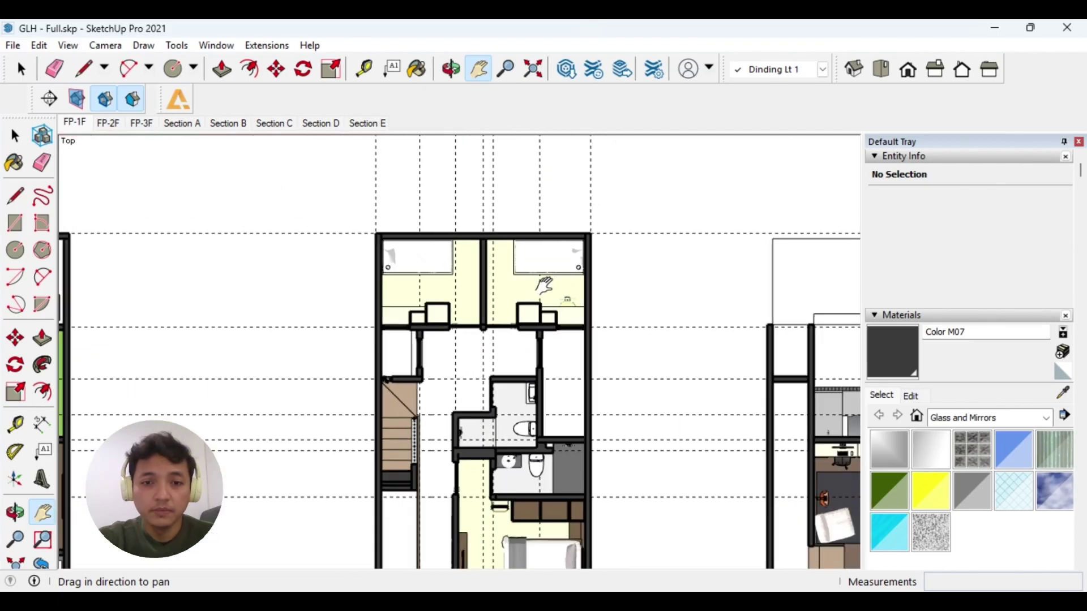
{"action": "scroll", "coordinate": [545, 270], "scroll_direction": "down", "scroll_amount": 1}
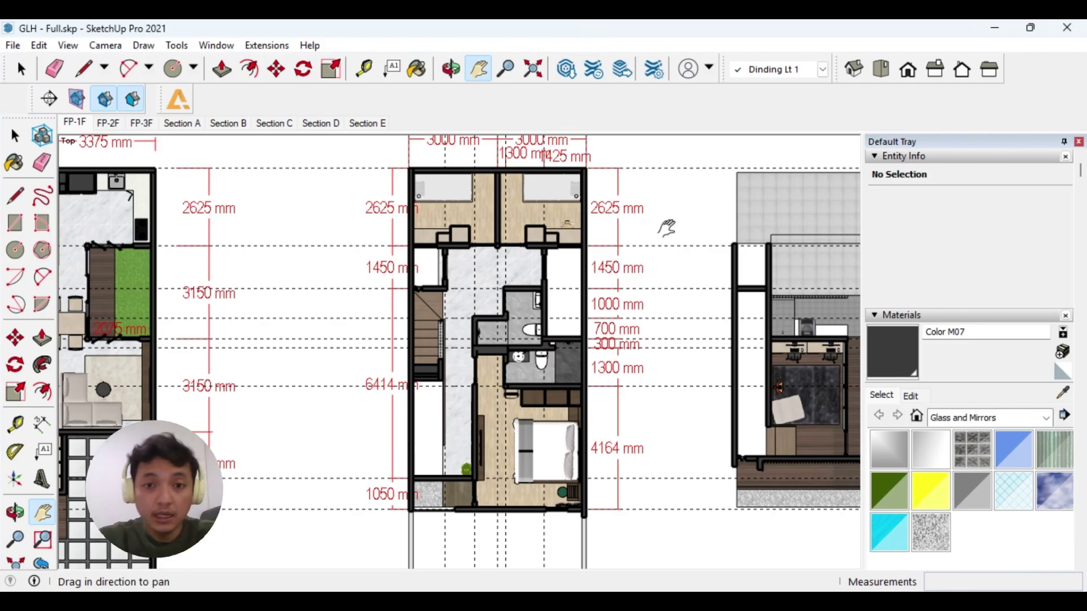
{"action": "scroll", "coordinate": [548, 326], "scroll_direction": "down", "scroll_amount": 5}
{"action": "scroll", "coordinate": [548, 326], "scroll_direction": "down", "scroll_amount": 3}
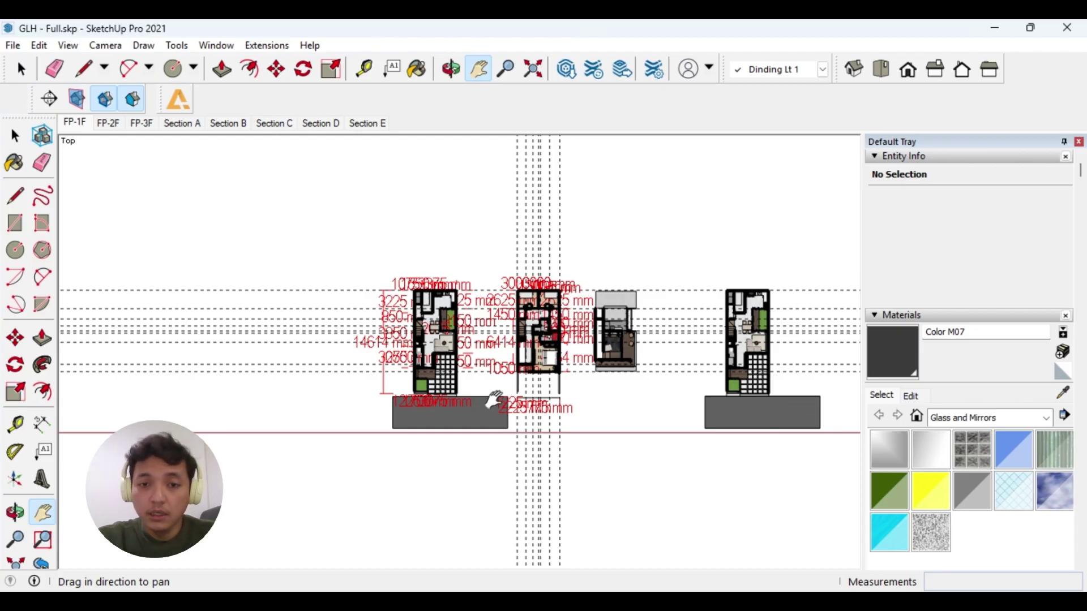
{"action": "scroll", "coordinate": [552, 331], "scroll_direction": "up", "scroll_amount": 3}
{"action": "scroll", "coordinate": [545, 338], "scroll_direction": "up", "scroll_amount": 4}
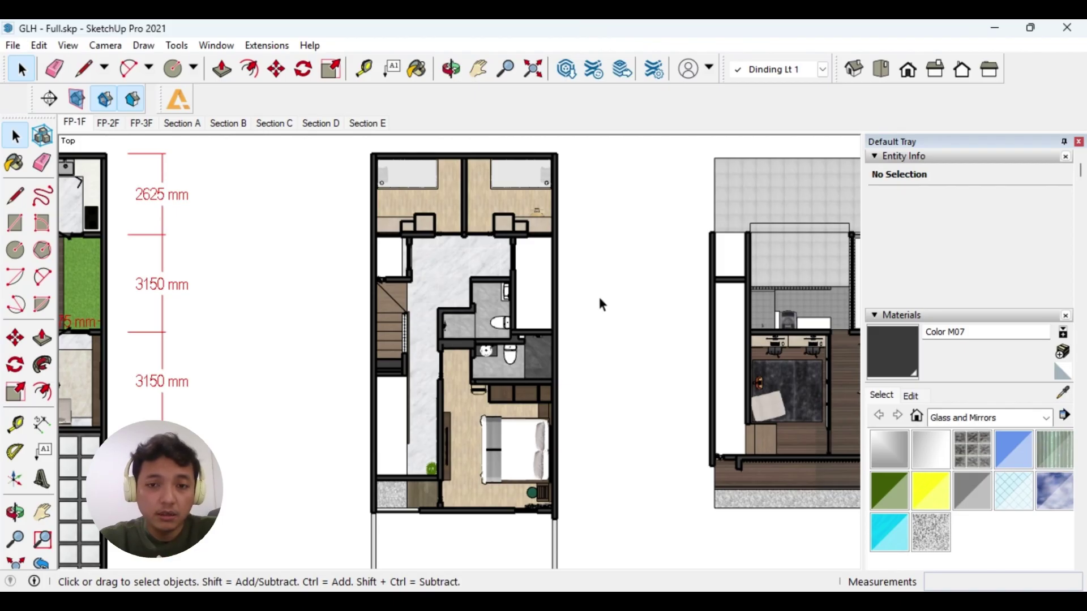
Step: Examine the middle floor plan without its dimensions, covering the bedrooms, bathrooms, voids, stairs and front area
{"action": "key", "text": "h"}
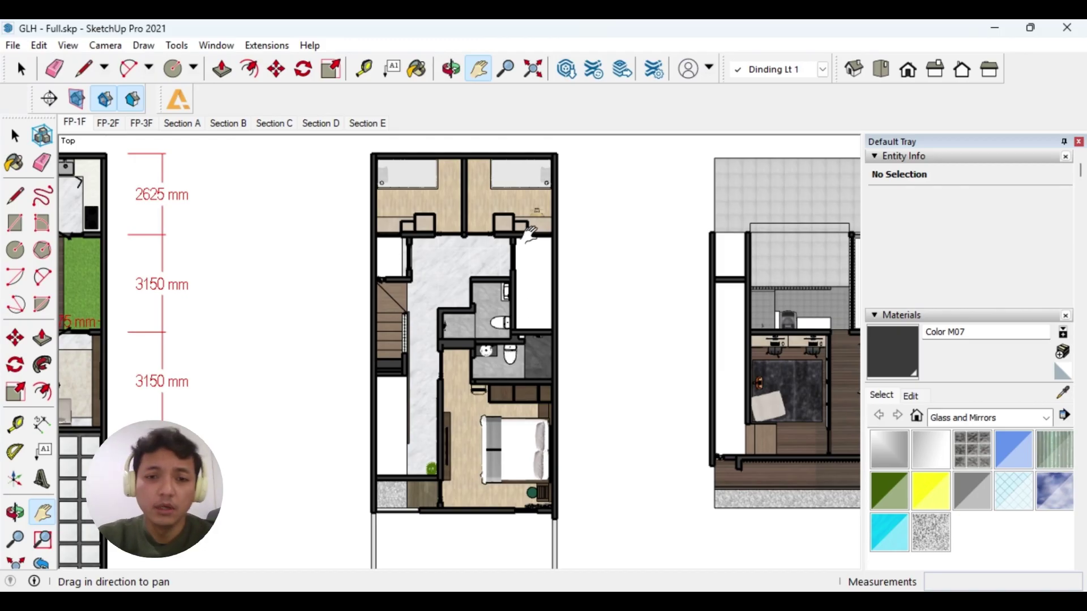
{"action": "scroll", "coordinate": [531, 234], "scroll_direction": "up", "scroll_amount": 2}
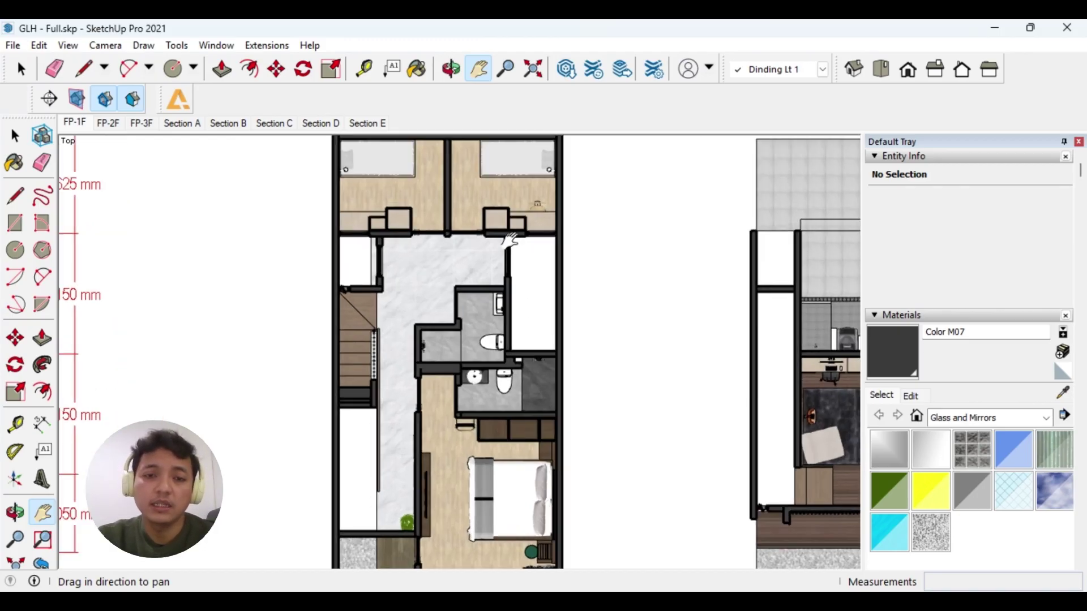
{"action": "left_click_drag", "start_coordinate": [510, 241], "coordinate": [521, 252]}
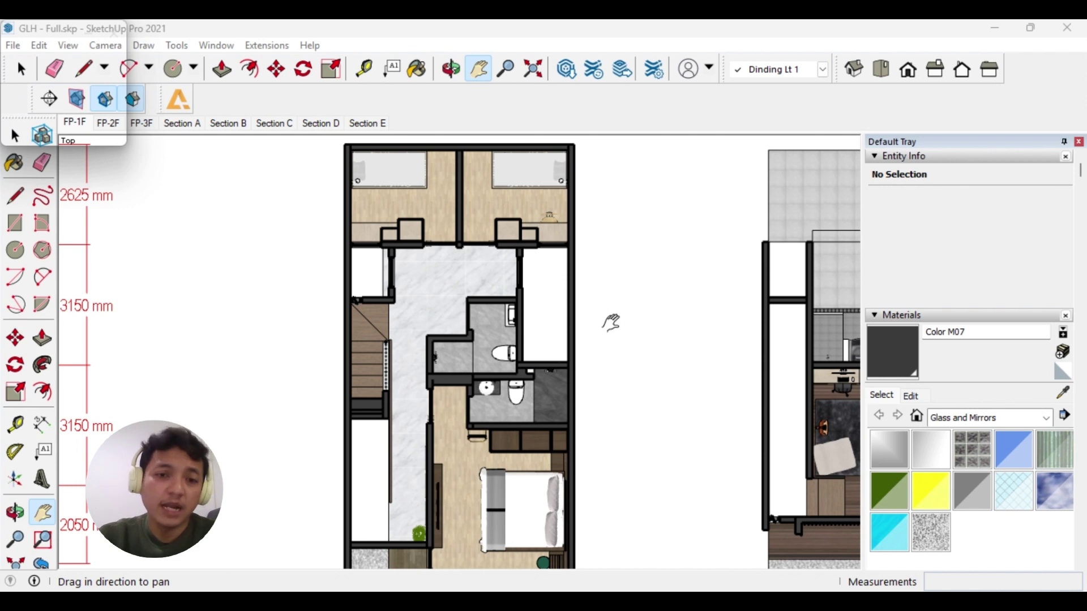
{"action": "left_click_drag", "start_coordinate": [545, 452], "coordinate": [558, 424]}
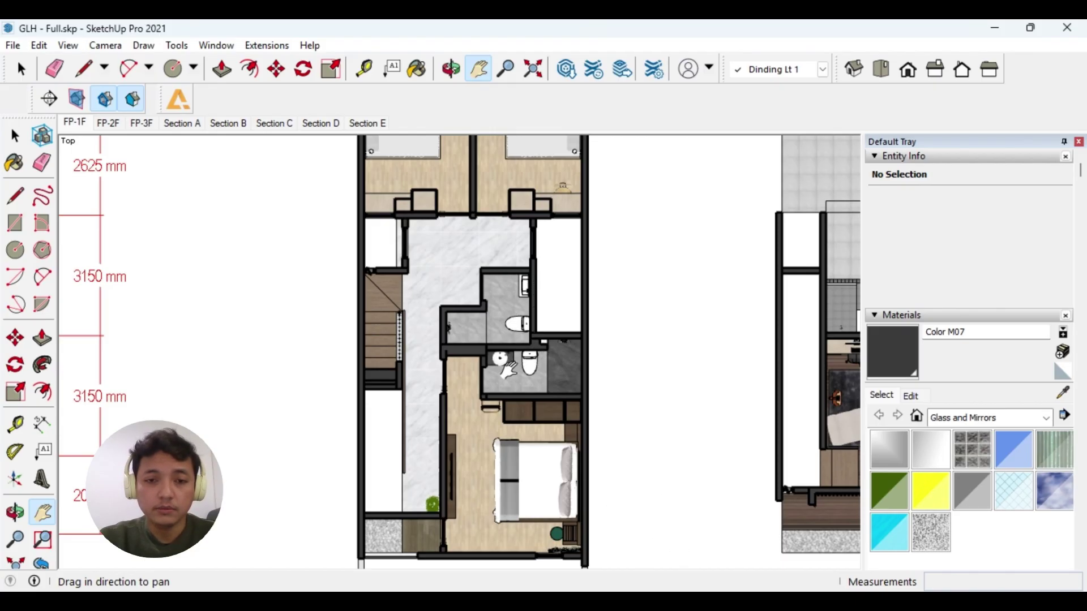
{"action": "left_click", "coordinate": [674, 558]}
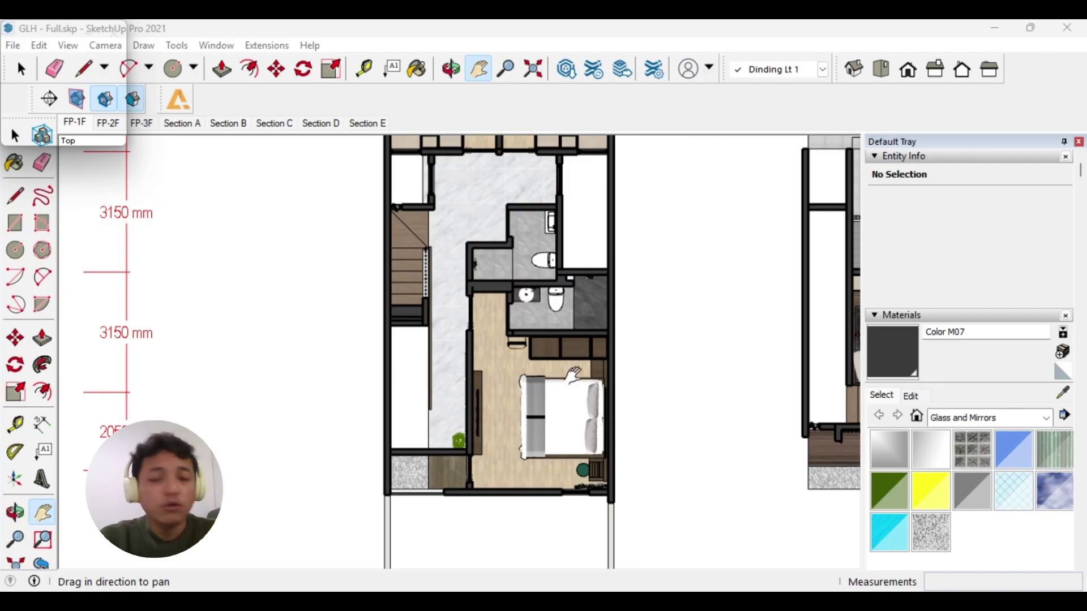
{"action": "left_click_drag", "start_coordinate": [574, 343], "coordinate": [562, 441]}
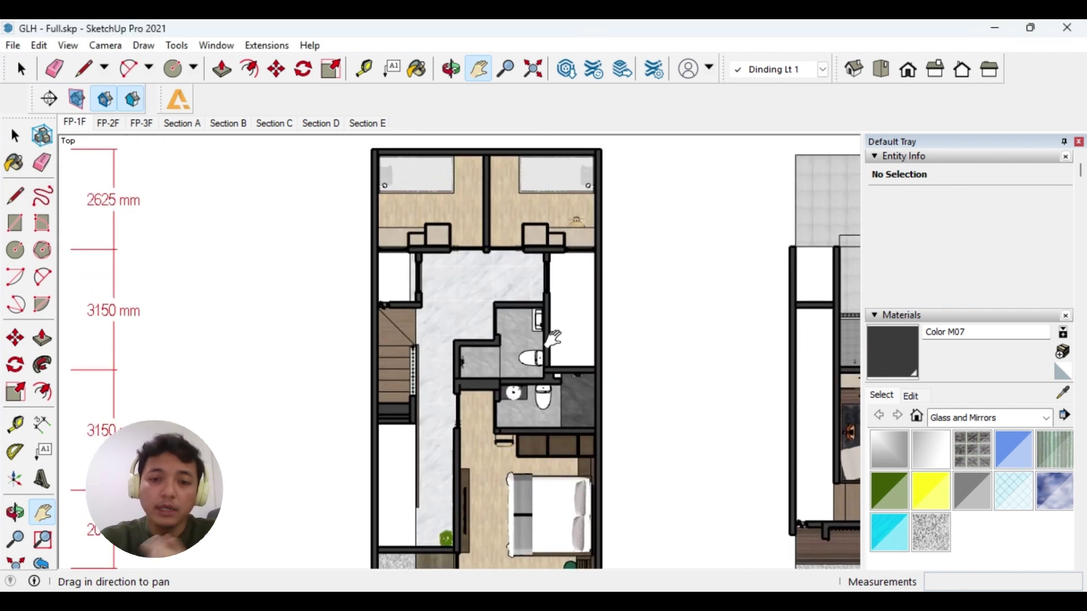
{"action": "left_click_drag", "start_coordinate": [560, 370], "coordinate": [565, 293]}
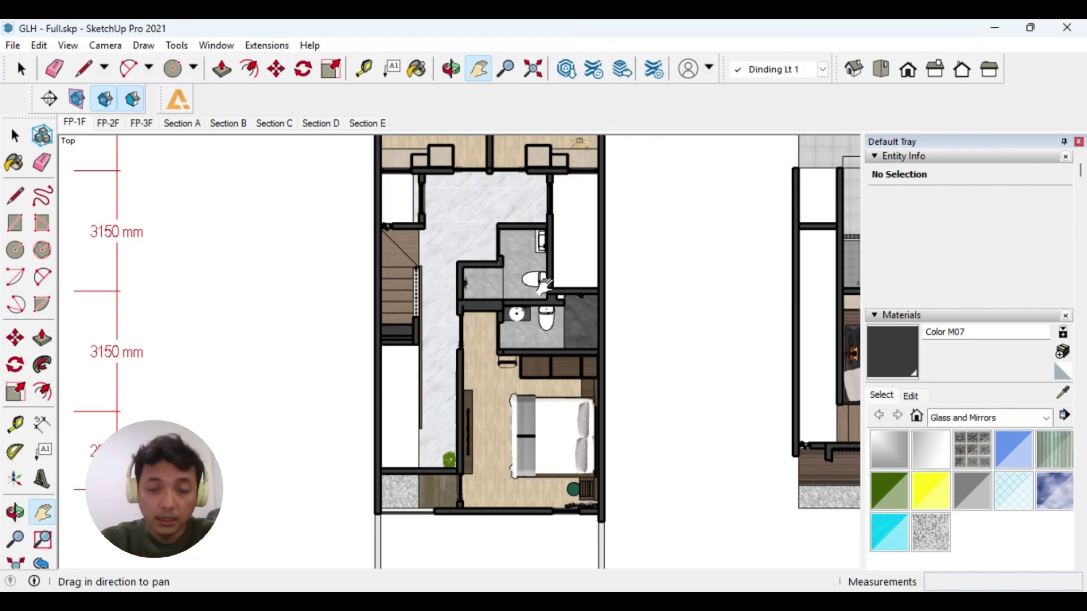
{"action": "left_click_drag", "start_coordinate": [535, 396], "coordinate": [542, 331]}
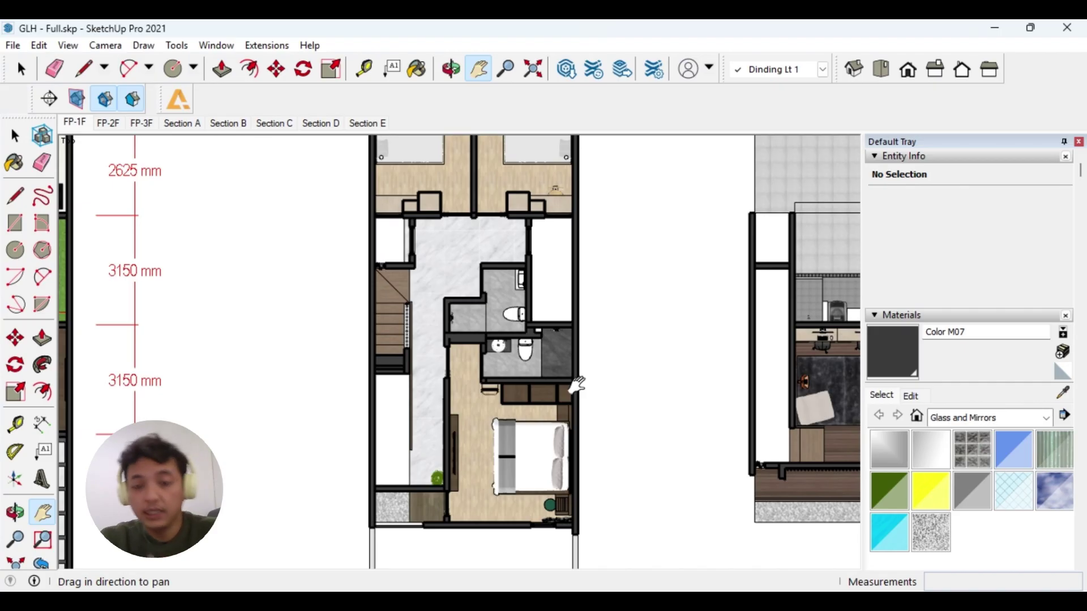
{"action": "left_click_drag", "start_coordinate": [694, 558], "coordinate": [685, 450]}
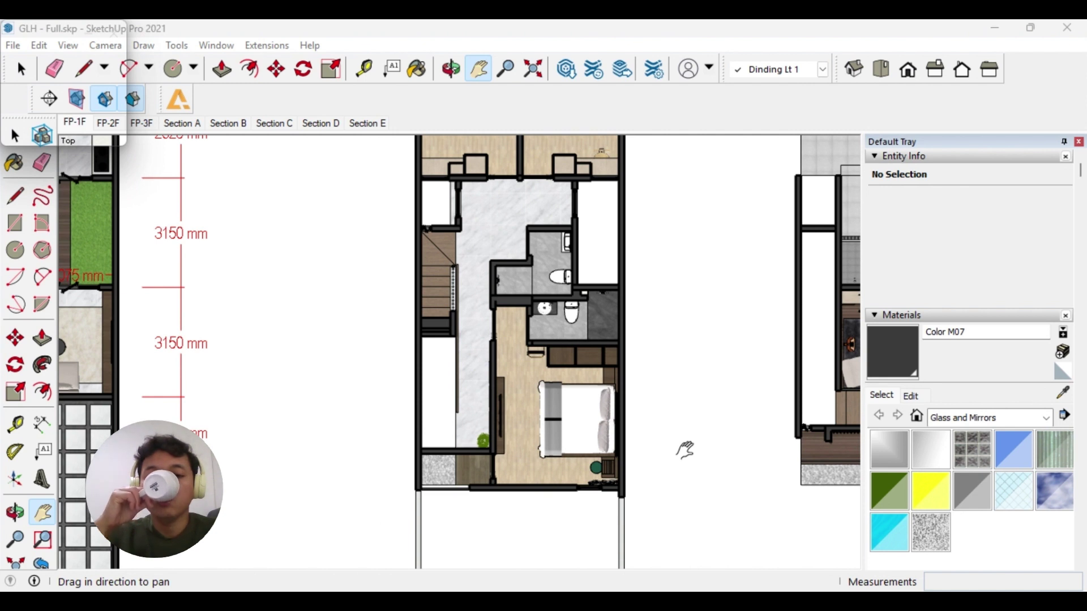
Step: Examine the middle floor plan's corridor, bathrooms, main bedroom, stairs and the void beside the corridor
{"action": "scroll", "coordinate": [504, 405], "scroll_direction": "up", "scroll_amount": 2}
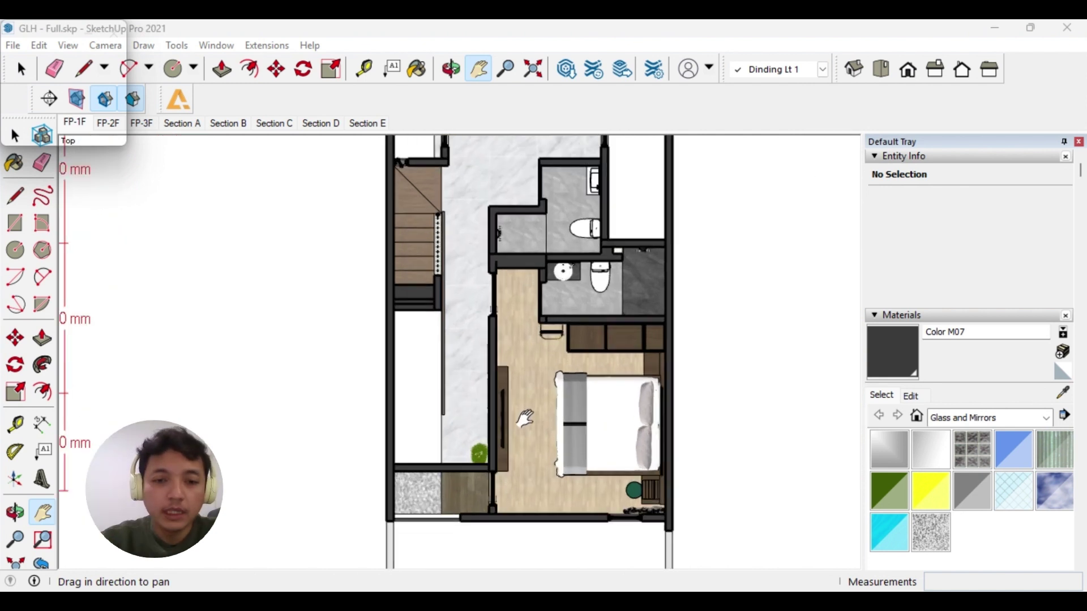
{"action": "left_click_drag", "start_coordinate": [523, 421], "coordinate": [516, 376]}
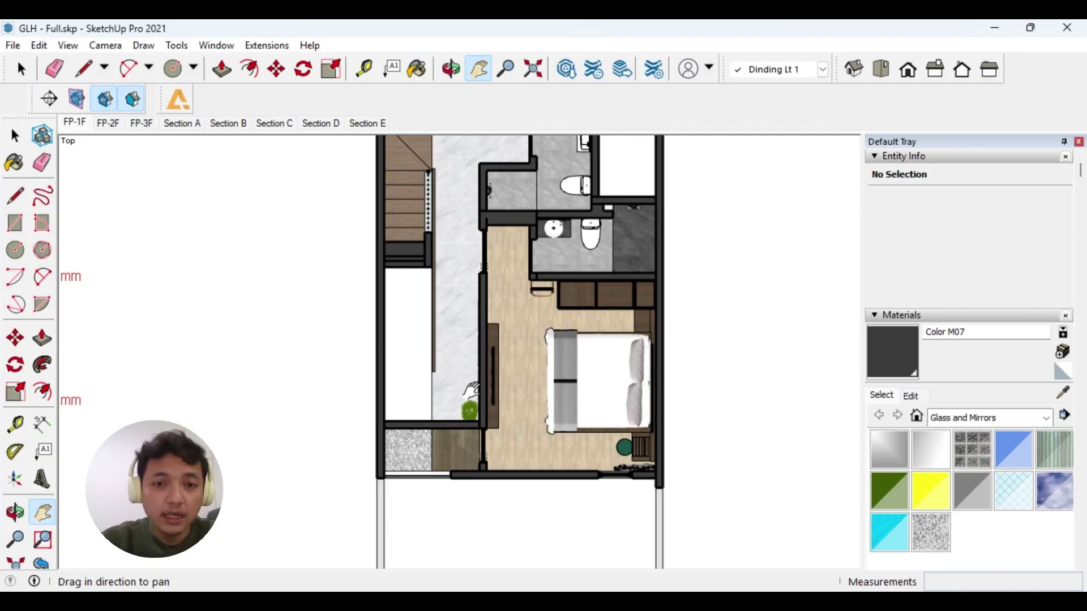
{"action": "left_click_drag", "start_coordinate": [461, 316], "coordinate": [472, 385]}
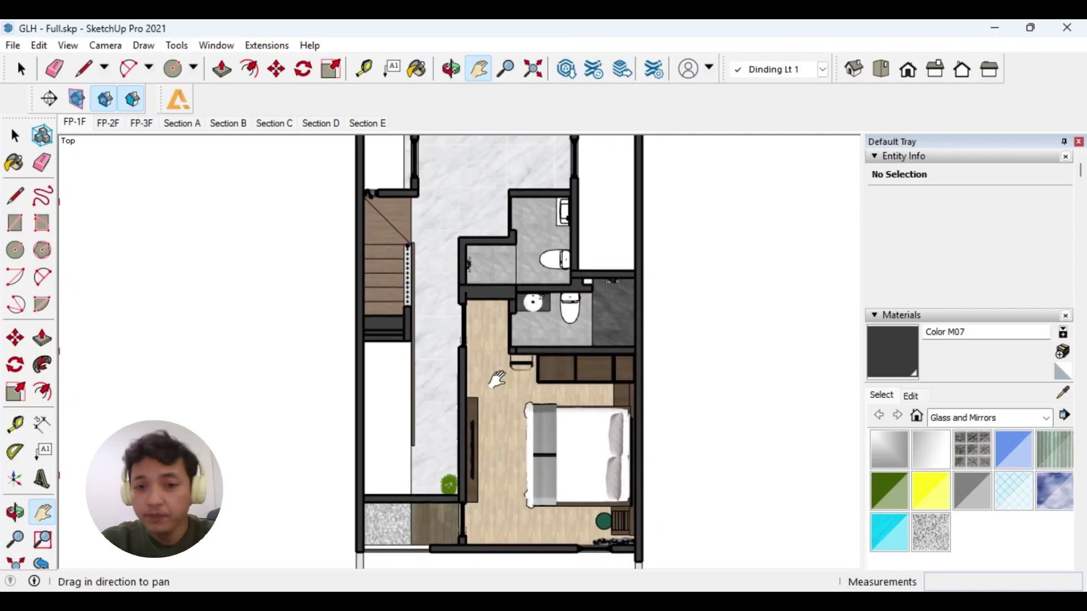
{"action": "left_click_drag", "start_coordinate": [496, 381], "coordinate": [488, 411]}
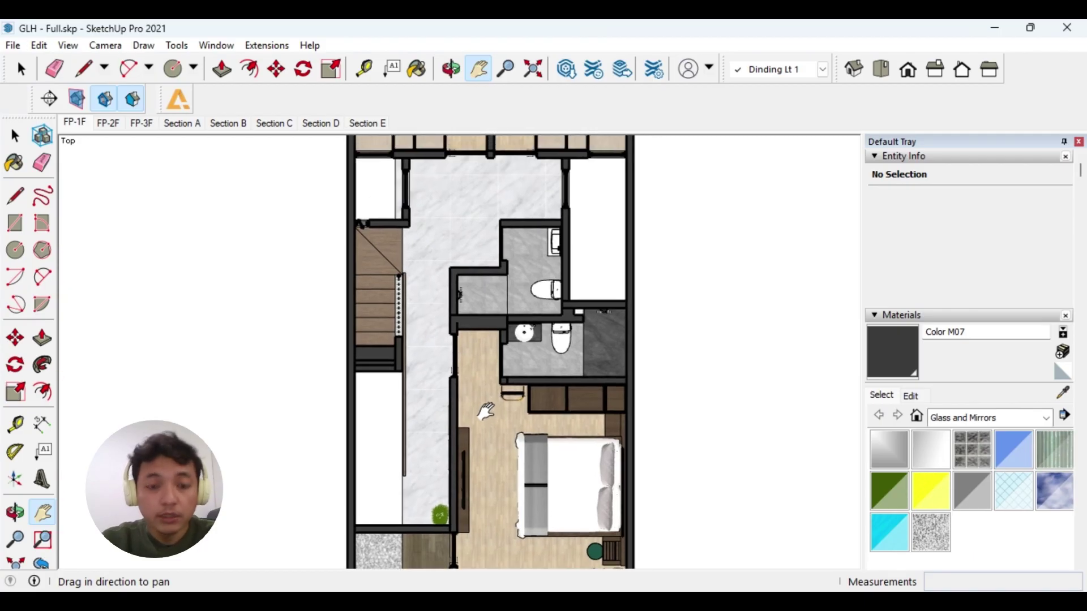
{"action": "left_click_drag", "start_coordinate": [472, 409], "coordinate": [526, 328]}
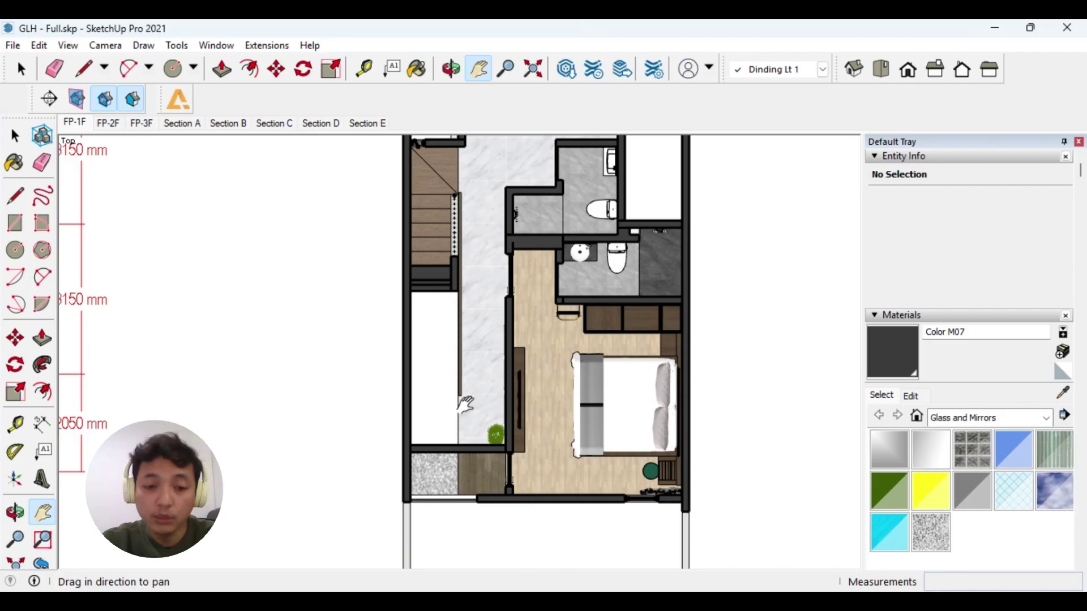
{"action": "scroll", "coordinate": [485, 399], "scroll_direction": "up", "scroll_amount": 1}
Step: Dimension the lower void's width between the corridor edge and the outer wall, just above the wall below it
{"action": "key", "text": "space"}
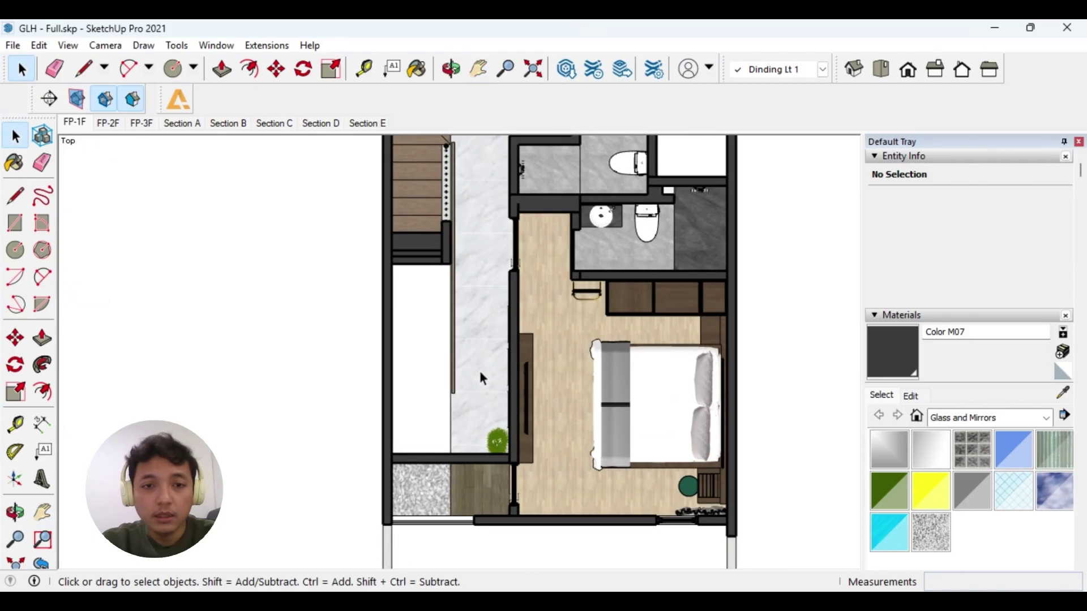
{"action": "left_click", "coordinate": [43, 423]}
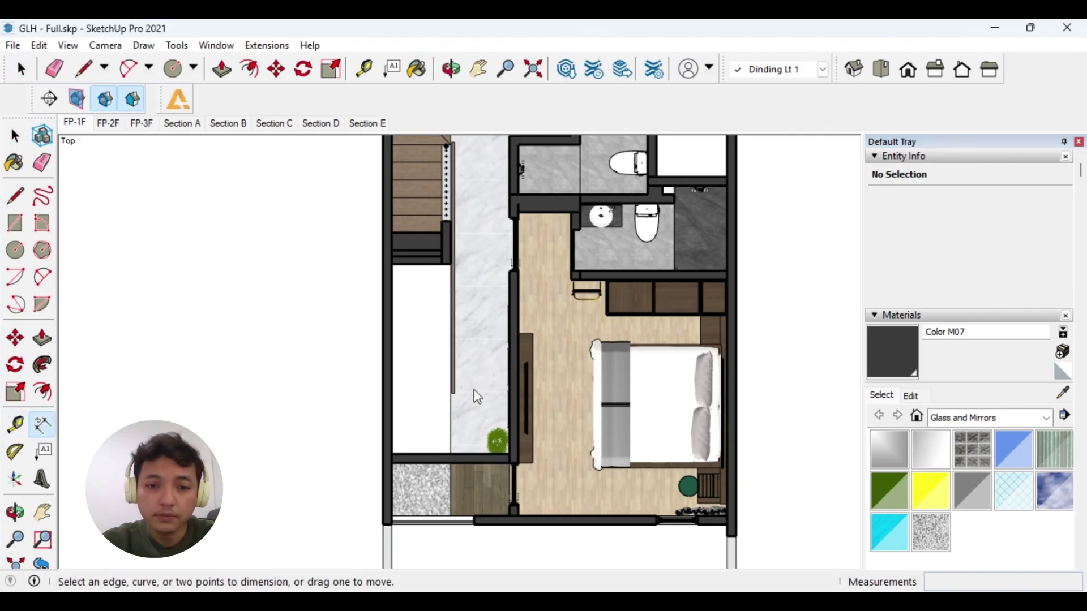
{"action": "scroll", "coordinate": [453, 450], "scroll_direction": "up", "scroll_amount": 4}
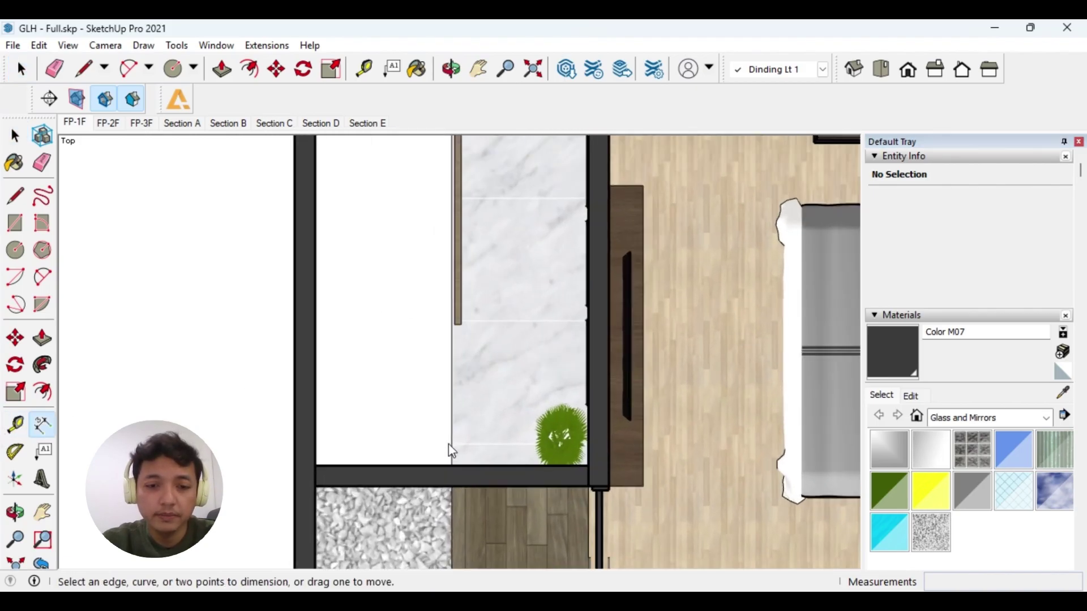
{"action": "scroll", "coordinate": [451, 463], "scroll_direction": "down", "scroll_amount": 1}
{"action": "left_click", "coordinate": [451, 464]}
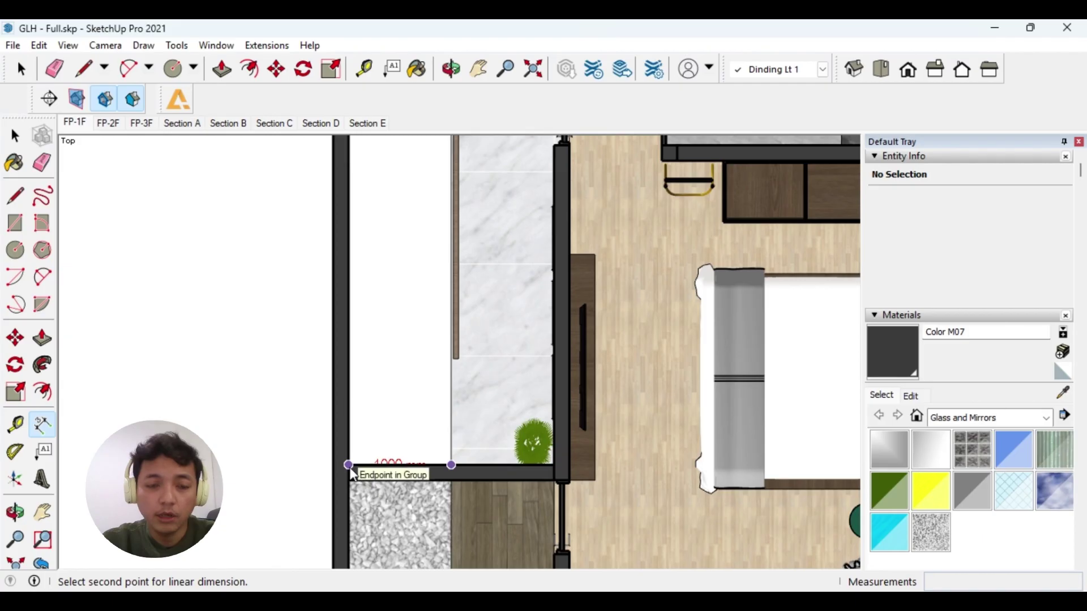
{"action": "left_click", "coordinate": [348, 465]}
{"action": "left_click", "coordinate": [399, 422]}
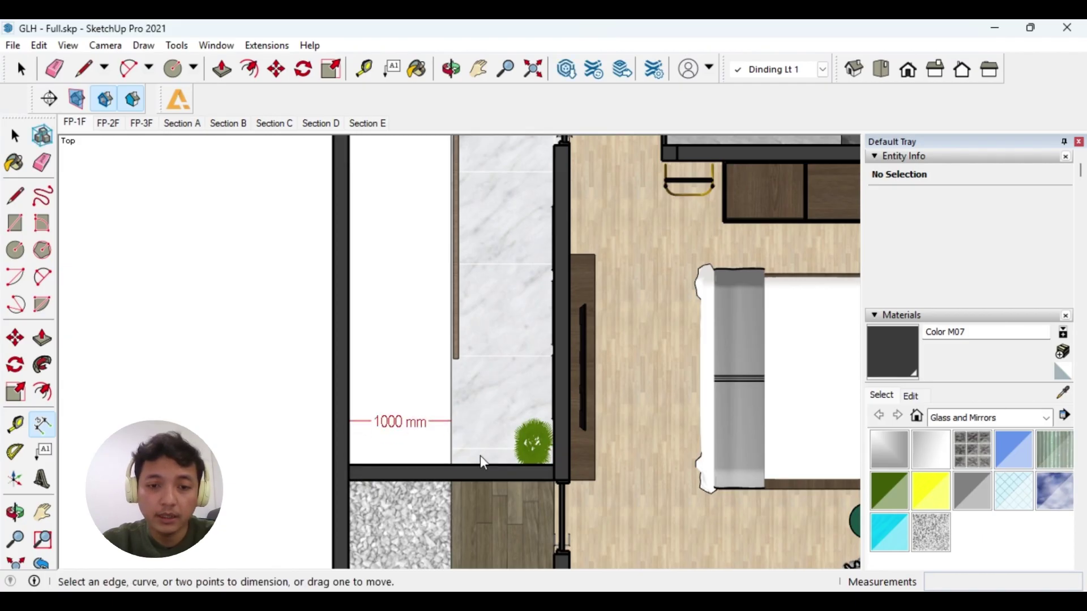
{"action": "left_click", "coordinate": [455, 463]}
{"action": "left_click", "coordinate": [552, 459]}
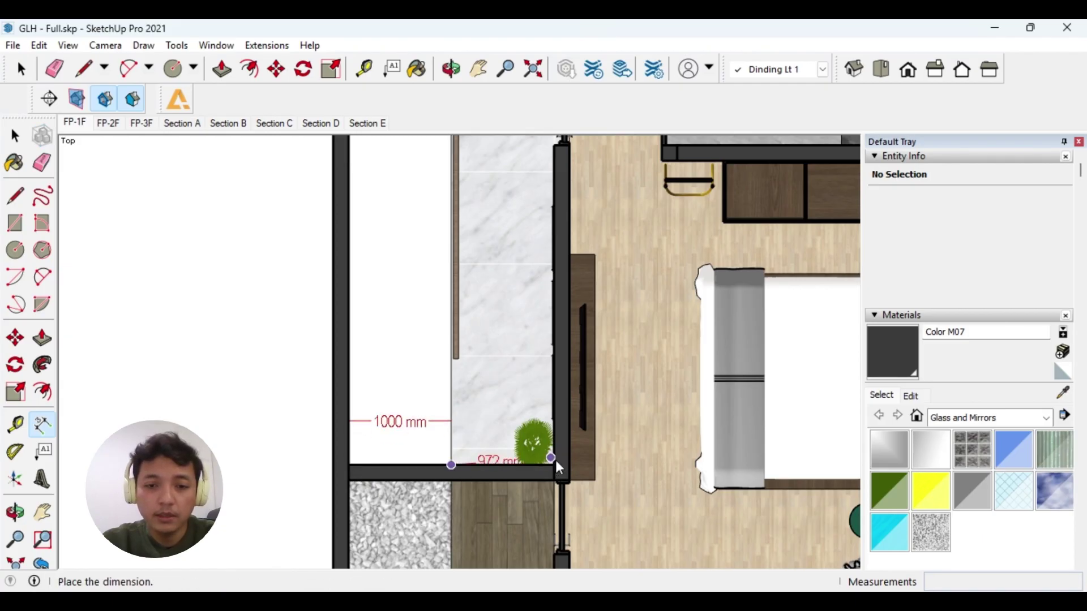
{"action": "left_click", "coordinate": [479, 465]}
{"action": "key", "text": "ctrl+z"}
Step: Dimension the corridor's width from the void edge to the bedroom wall, beside the plant
{"action": "left_click", "coordinate": [451, 465]}
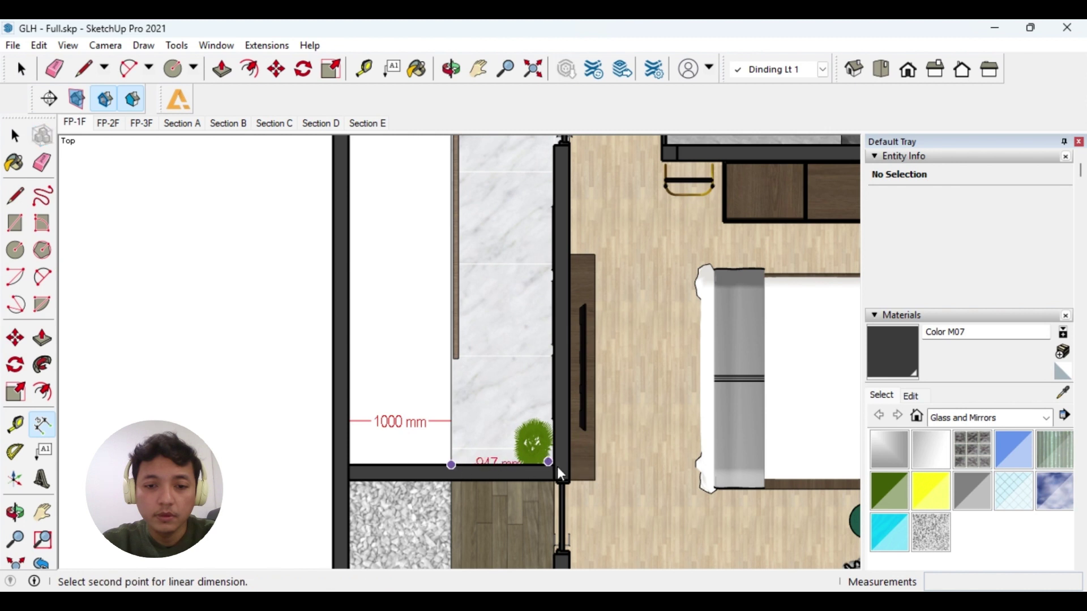
{"action": "left_click", "coordinate": [554, 464]}
{"action": "left_click", "coordinate": [529, 408]}
{"action": "key", "text": "space"}
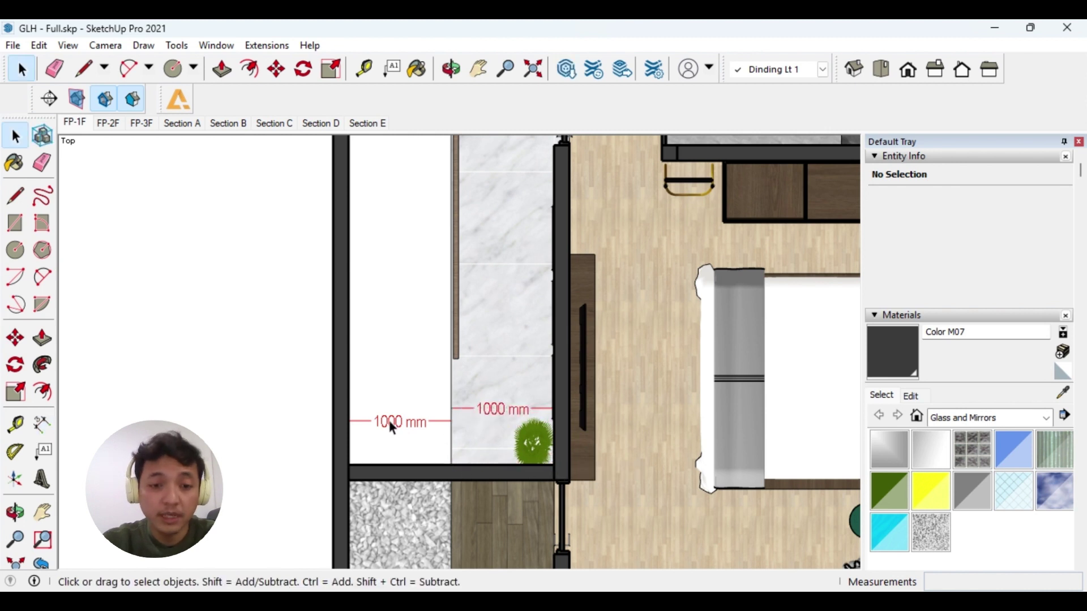
Step: Dimension the combined width of the void and corridor, placing the dimension above the two separate width dimensions
{"action": "left_click", "coordinate": [42, 424]}
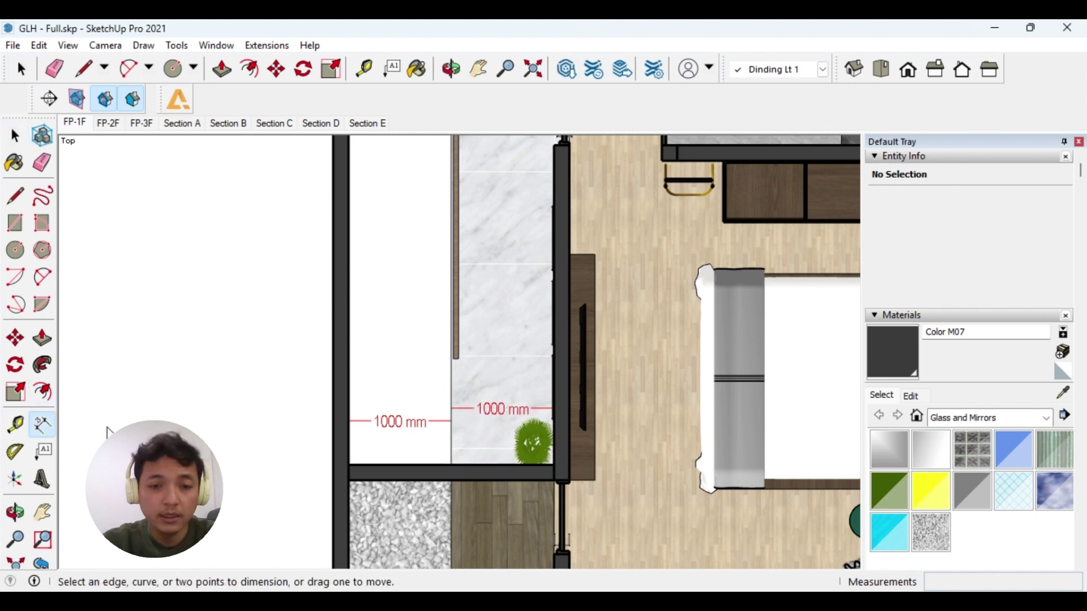
{"action": "left_click", "coordinate": [348, 464]}
{"action": "left_click", "coordinate": [554, 465]}
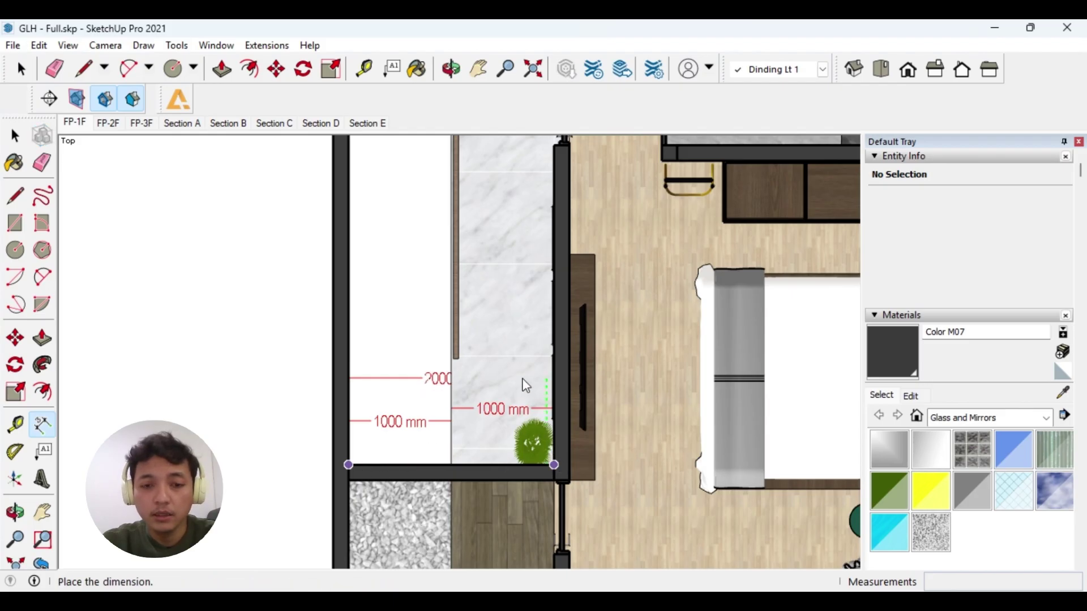
{"action": "key", "text": "space"}
Step: Examine the railing between the void and the corridor in plan and from an angled 3D view
{"action": "key", "text": "h"}
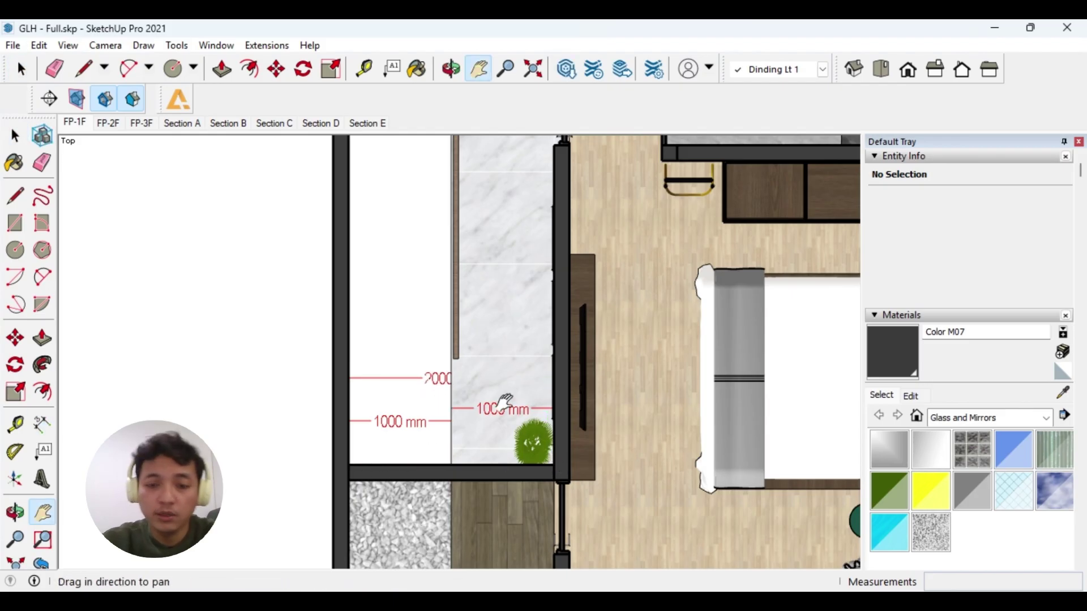
{"action": "left_click_drag", "start_coordinate": [505, 357], "coordinate": [485, 435]}
{"action": "scroll", "coordinate": [485, 365], "scroll_direction": "down", "scroll_amount": 2}
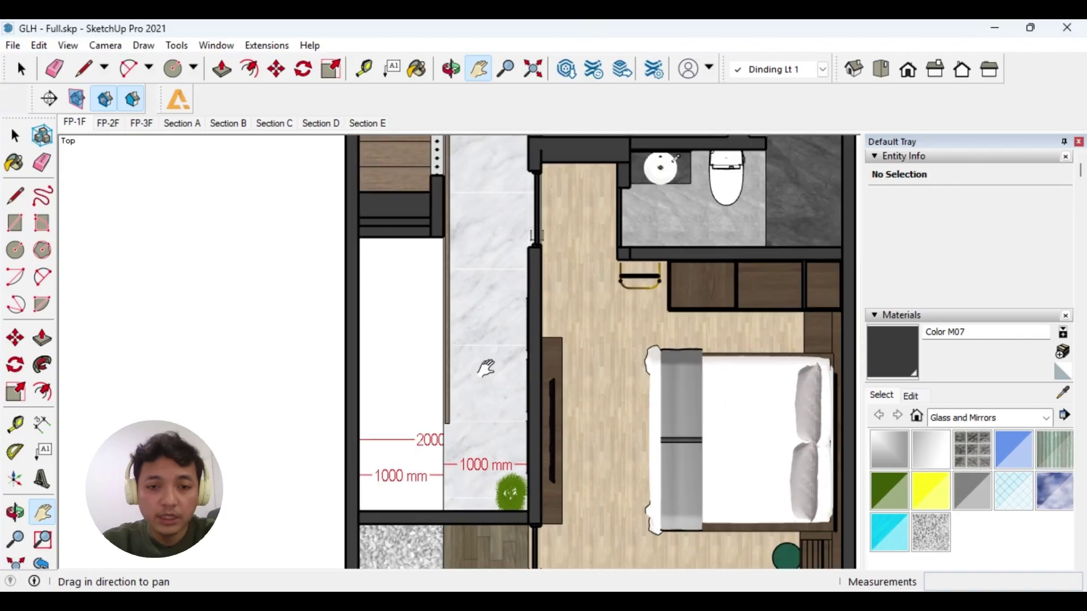
{"action": "key", "text": "space"}
{"action": "scroll", "coordinate": [450, 334], "scroll_direction": "up", "scroll_amount": 2}
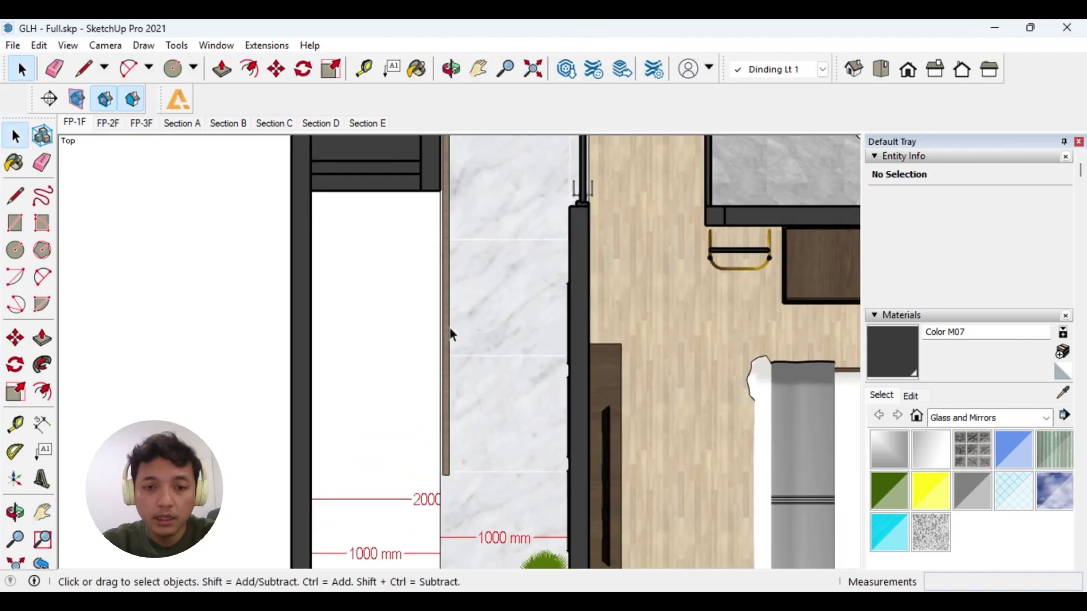
{"action": "key", "text": "o"}
{"action": "left_click_drag", "start_coordinate": [485, 423], "coordinate": [408, 282]}
{"action": "key", "text": "space"}
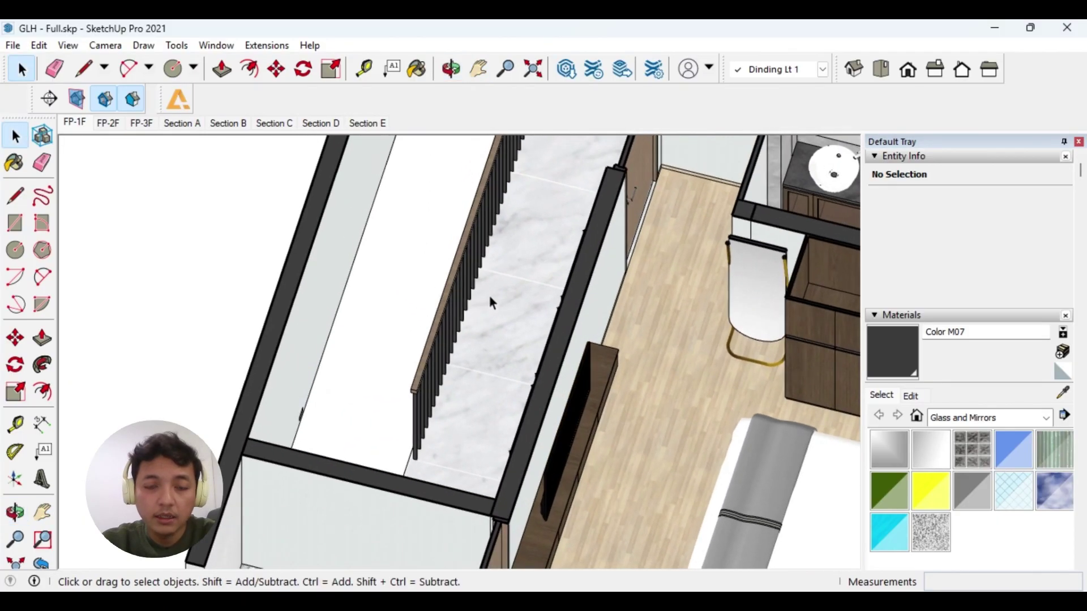
{"action": "middle_click_drag", "start_coordinate": [509, 314], "coordinate": [520, 382], "text": "shift"}
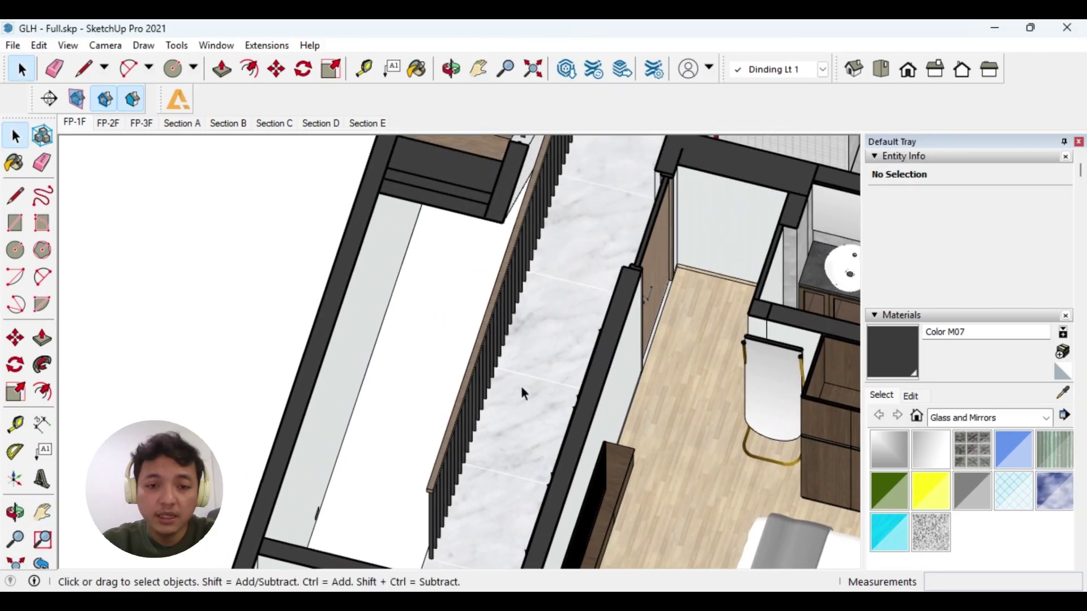
{"action": "key", "text": "l"}
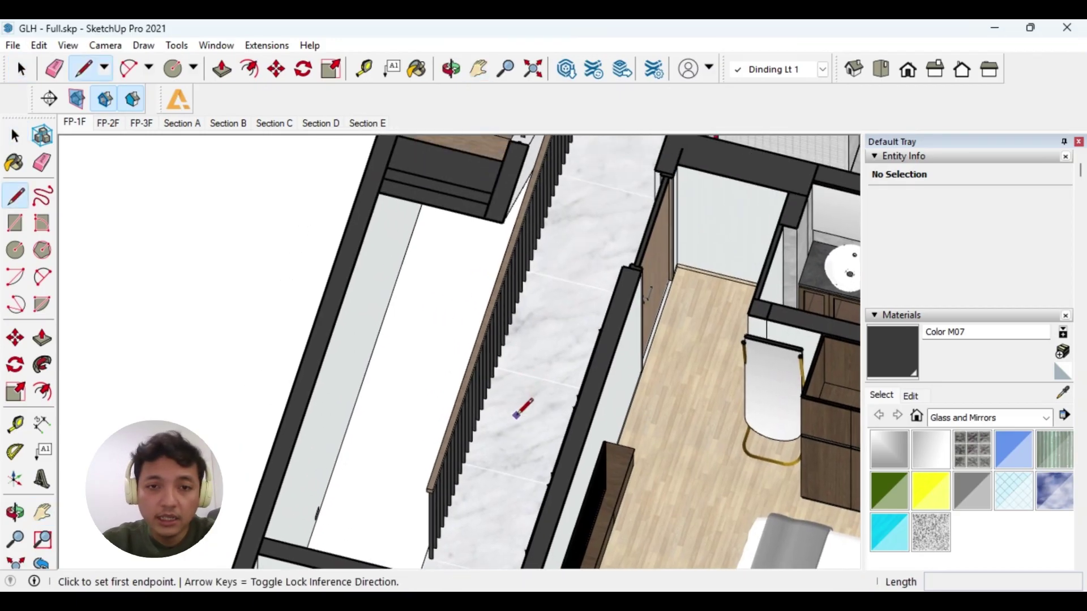
{"action": "left_click", "coordinate": [888, 73]}
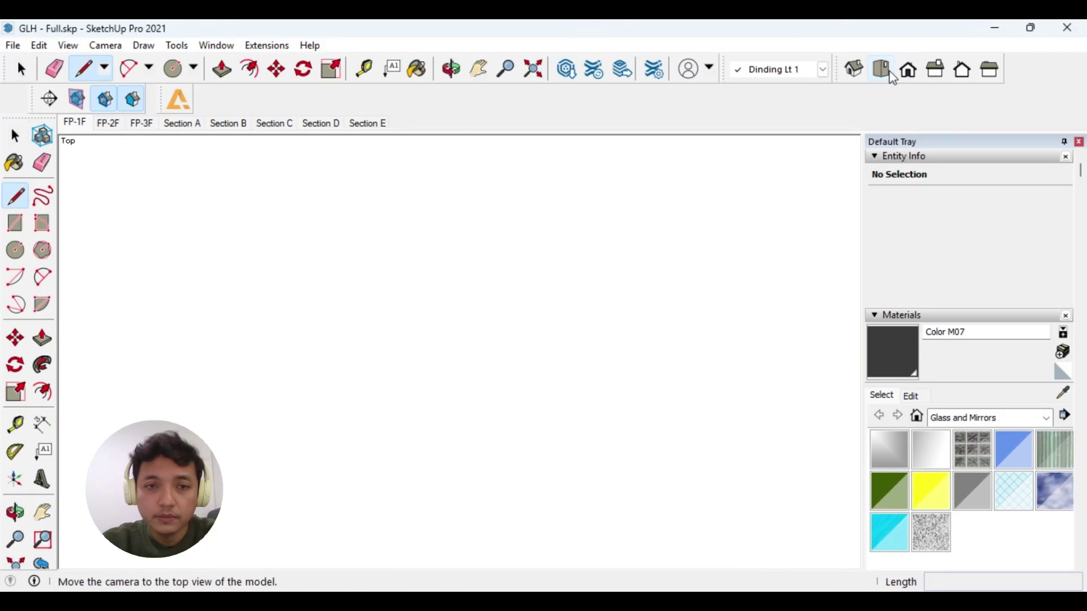
{"action": "key", "text": "ctrl+z"}
{"action": "key", "text": "space"}
{"action": "scroll", "coordinate": [540, 337], "scroll_direction": "down", "scroll_amount": 5}
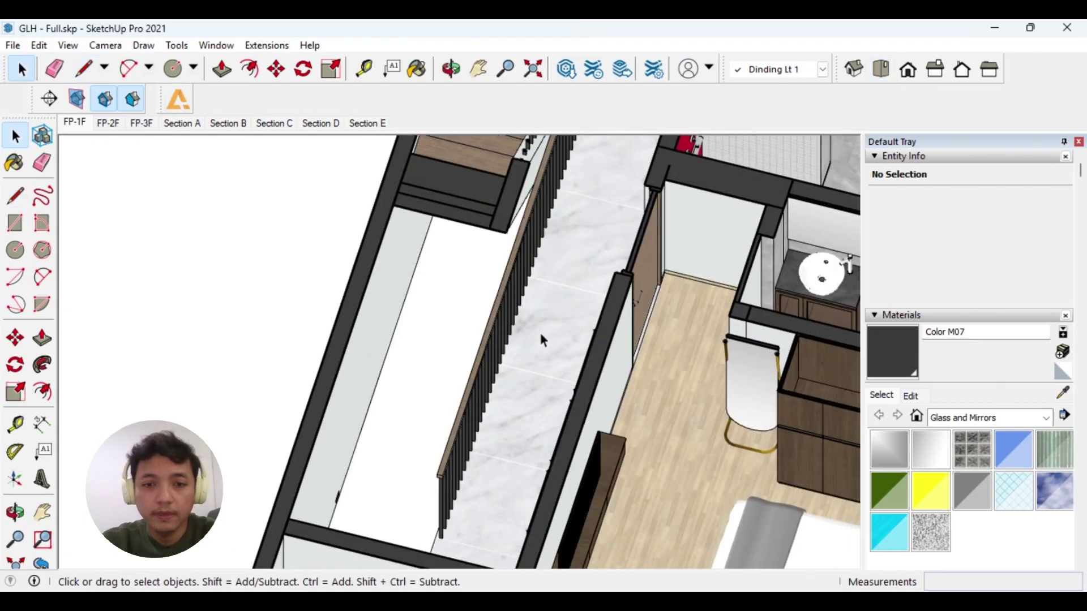
Step: Try to measure the gap between the handrail's lower end and the void edge with the Line tool, starting from the top view
{"action": "left_click", "coordinate": [881, 69]}
{"action": "scroll", "coordinate": [509, 266], "scroll_direction": "up", "scroll_amount": 2}
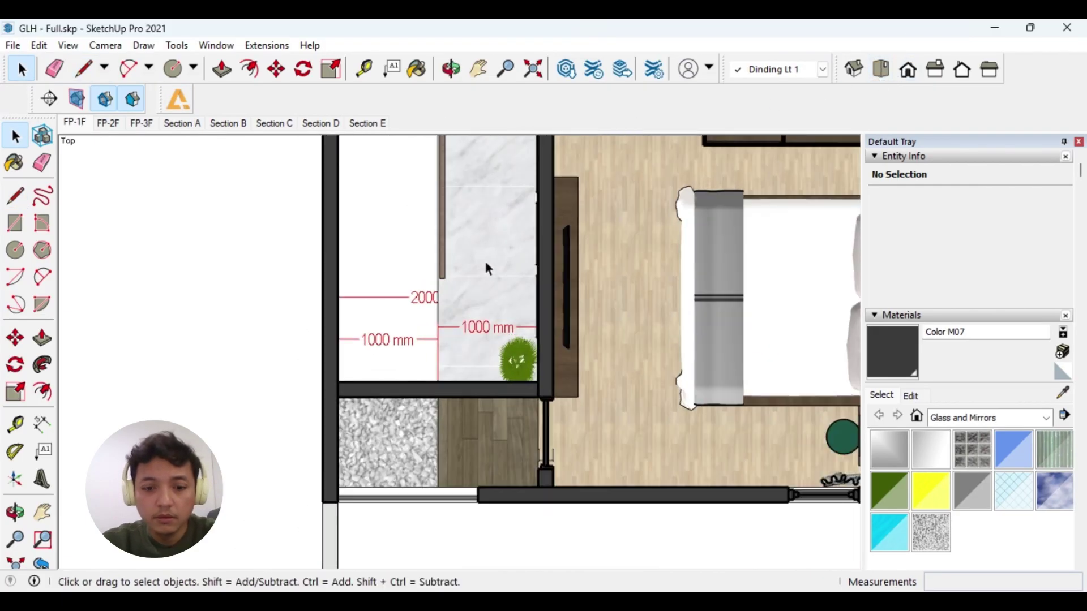
{"action": "key", "text": "h"}
{"action": "scroll", "coordinate": [450, 255], "scroll_direction": "up", "scroll_amount": 5}
{"action": "key", "text": "space"}
{"action": "key", "text": "l"}
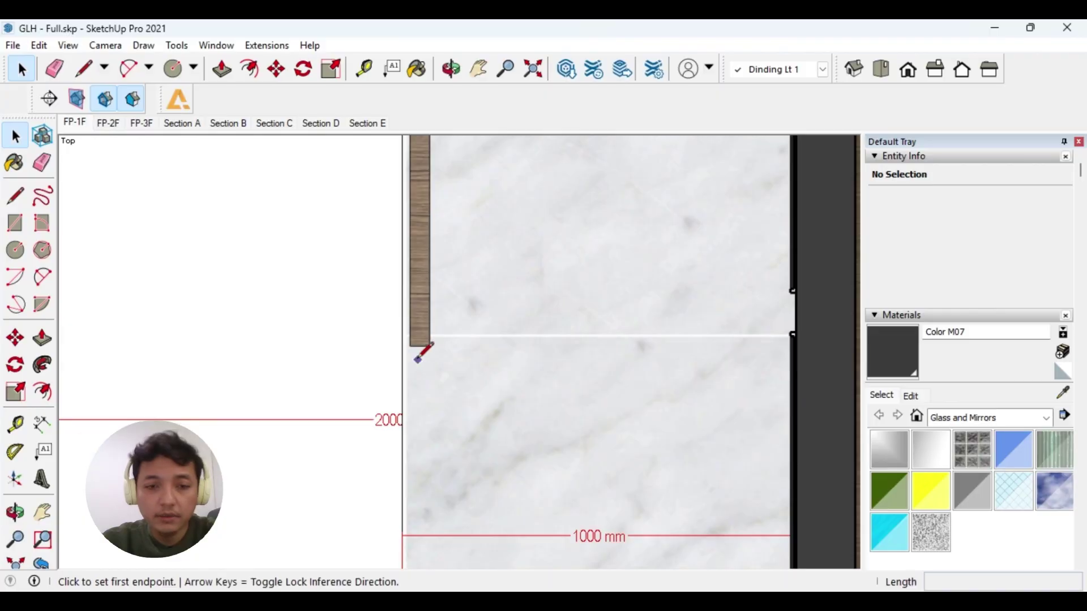
{"action": "left_click", "coordinate": [419, 345]}
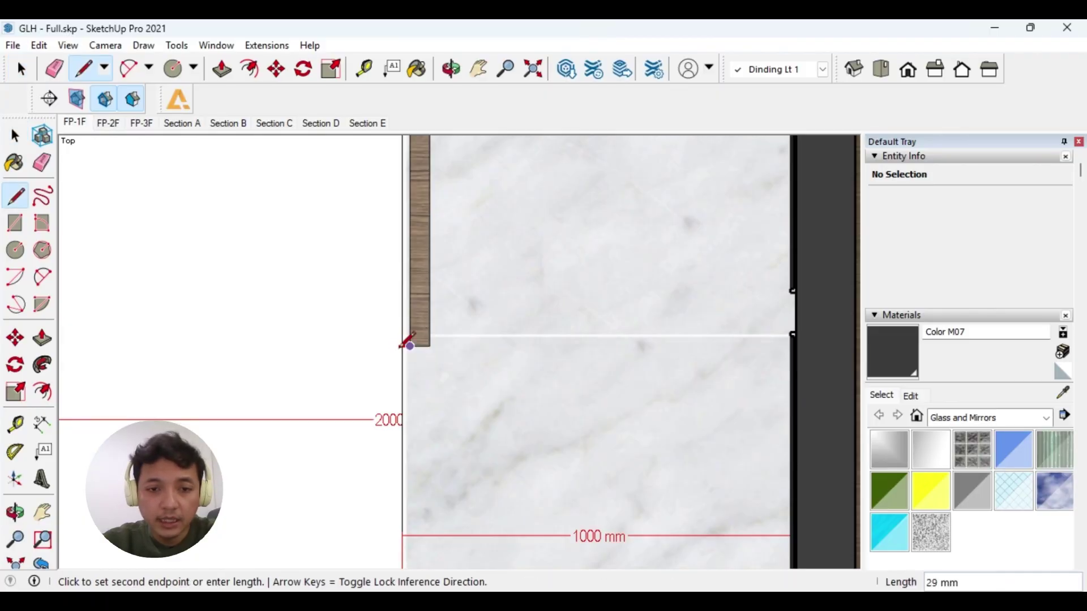
{"action": "middle_click_drag", "start_coordinate": [408, 344], "coordinate": [443, 310]}
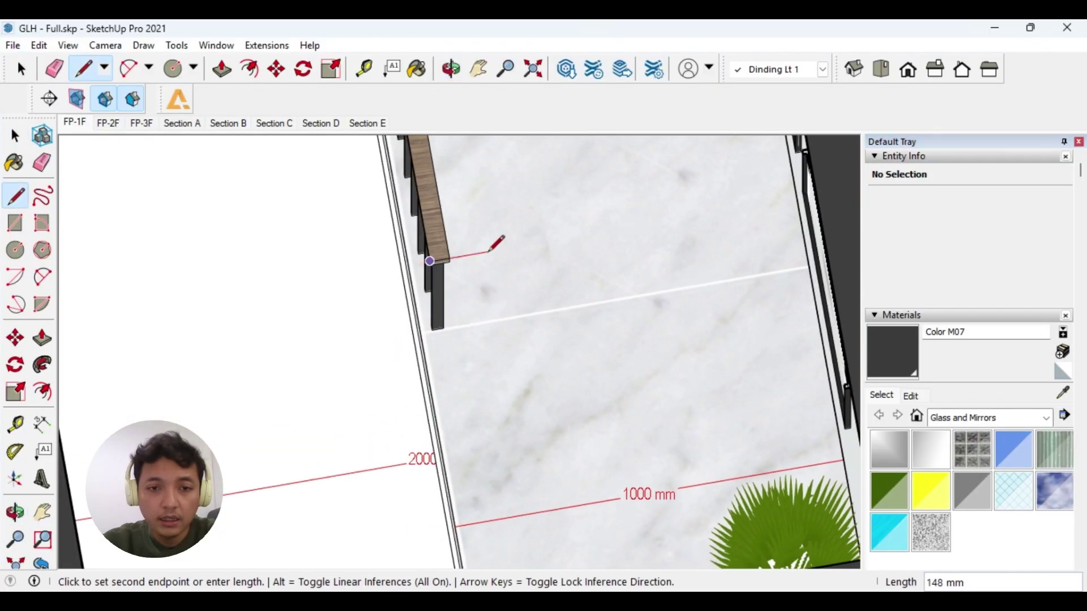
{"action": "key", "text": "Escape"}
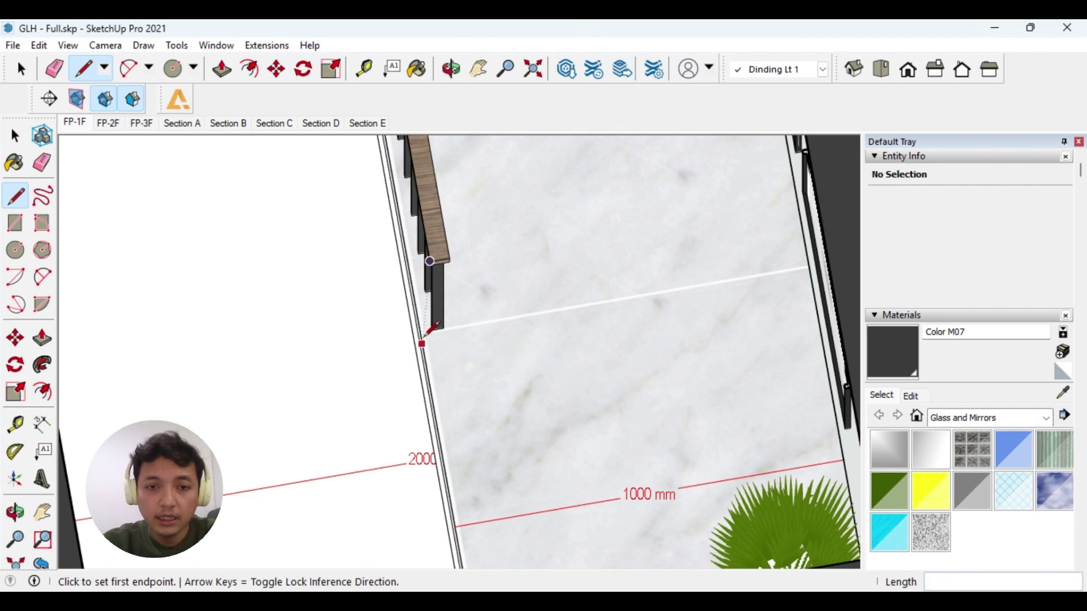
Step: Measure the handrail's width across its lower end with the Line tool, without drawing a line
{"action": "scroll", "coordinate": [433, 280], "scroll_direction": "down", "scroll_amount": 3}
{"action": "scroll", "coordinate": [433, 280], "scroll_direction": "up", "scroll_amount": 3}
{"action": "left_click", "coordinate": [428, 284]}
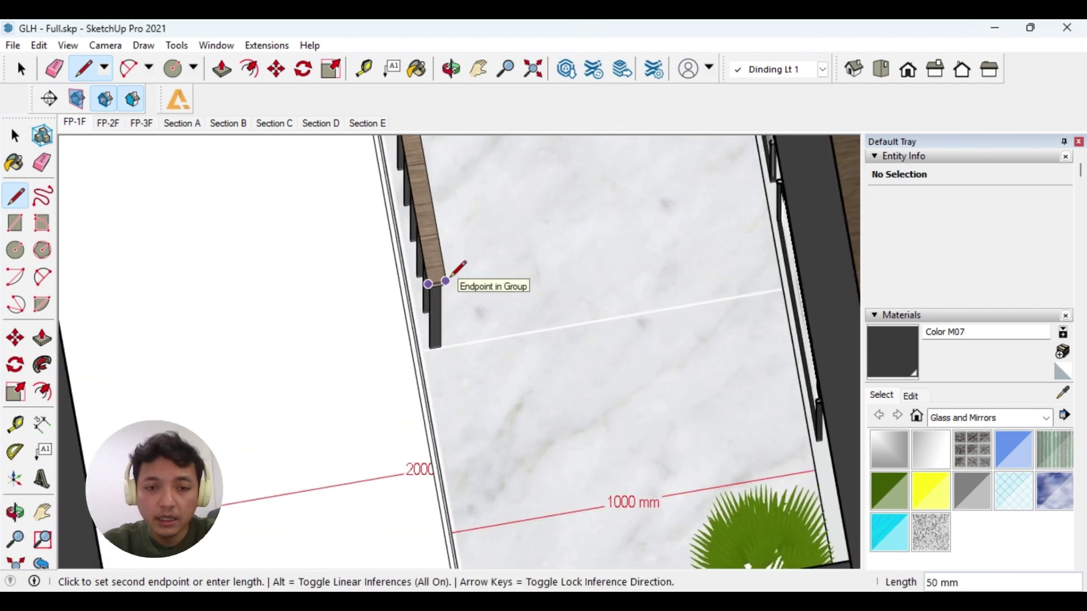
{"action": "key", "text": "space"}
{"action": "scroll", "coordinate": [449, 281], "scroll_direction": "down", "scroll_amount": 3}
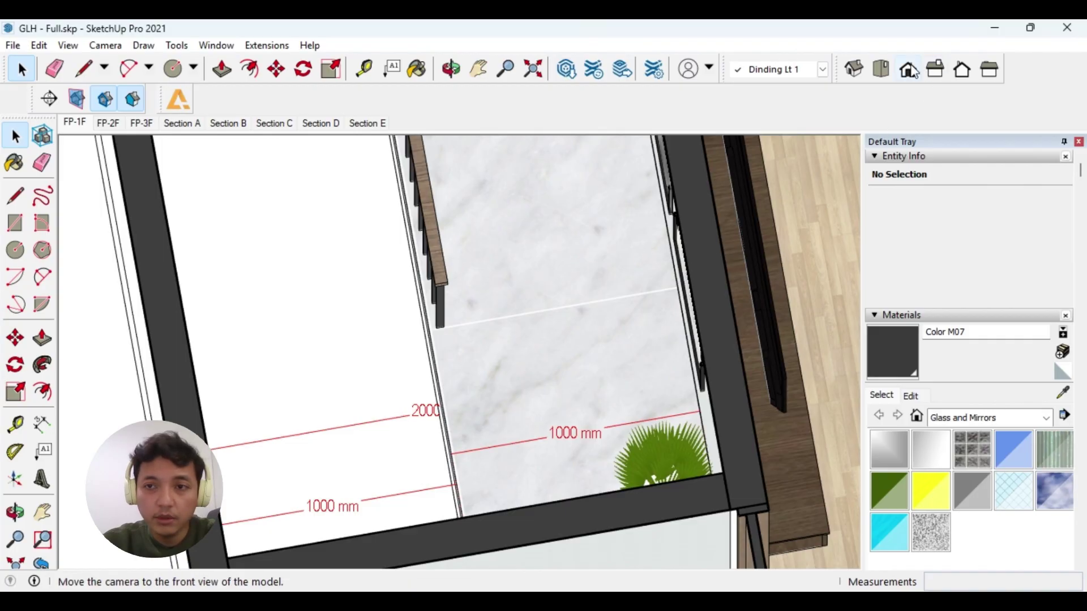
Step: Dimension the corridor's clear width from the handrail's lower end to the opposite wall in top view, placing it below the corridor width dimension
{"action": "left_click", "coordinate": [881, 69]}
{"action": "left_click", "coordinate": [41, 424]}
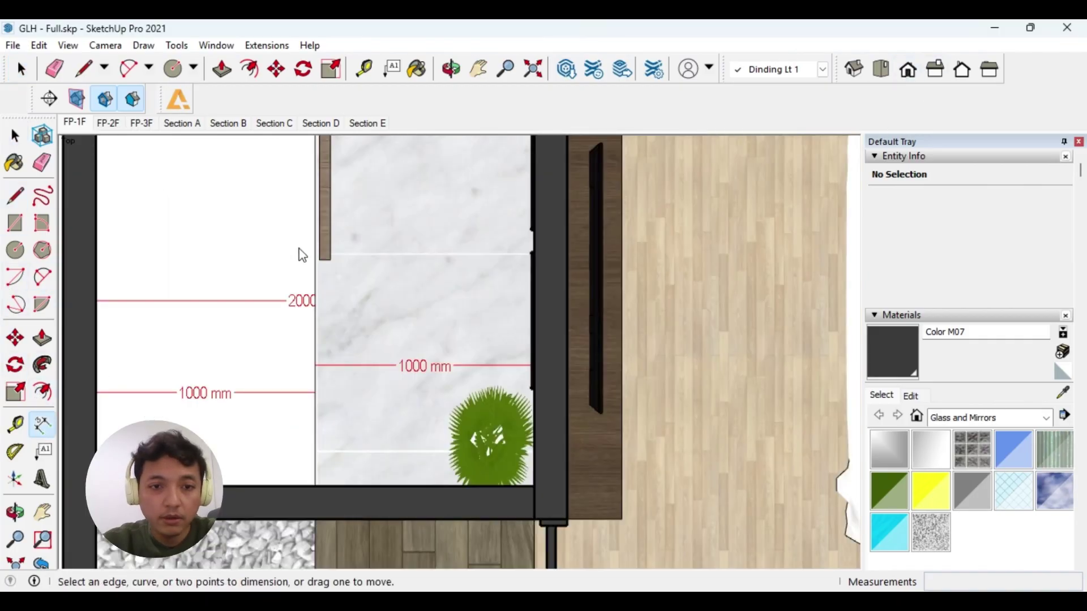
{"action": "left_click", "coordinate": [330, 259]}
{"action": "scroll", "coordinate": [534, 241], "scroll_direction": "up", "scroll_amount": 3}
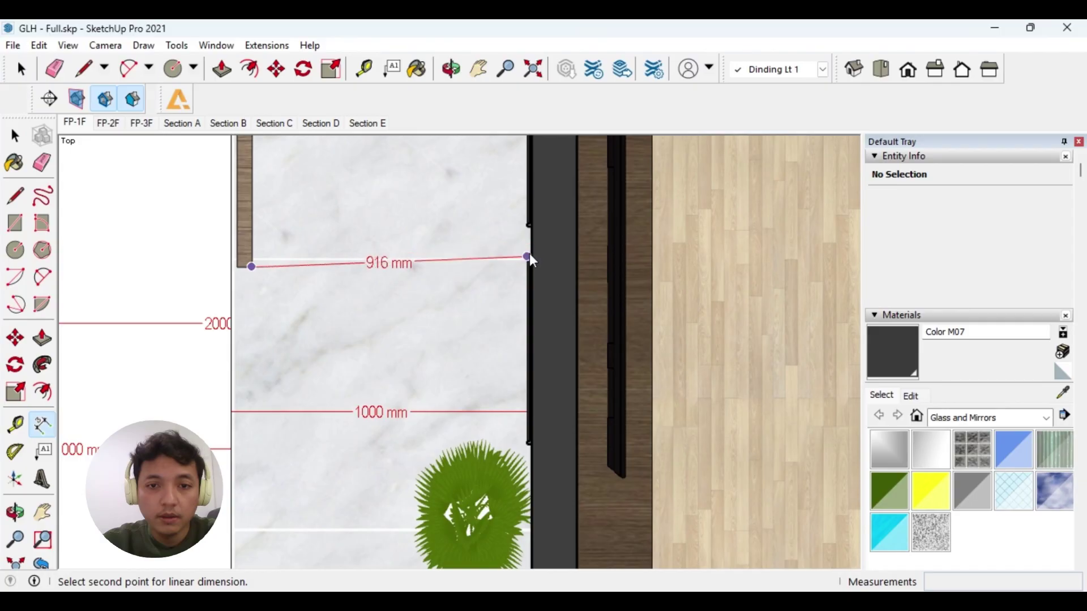
{"action": "scroll", "coordinate": [531, 252], "scroll_direction": "up", "scroll_amount": 2}
{"action": "scroll", "coordinate": [534, 255], "scroll_direction": "up", "scroll_amount": 2}
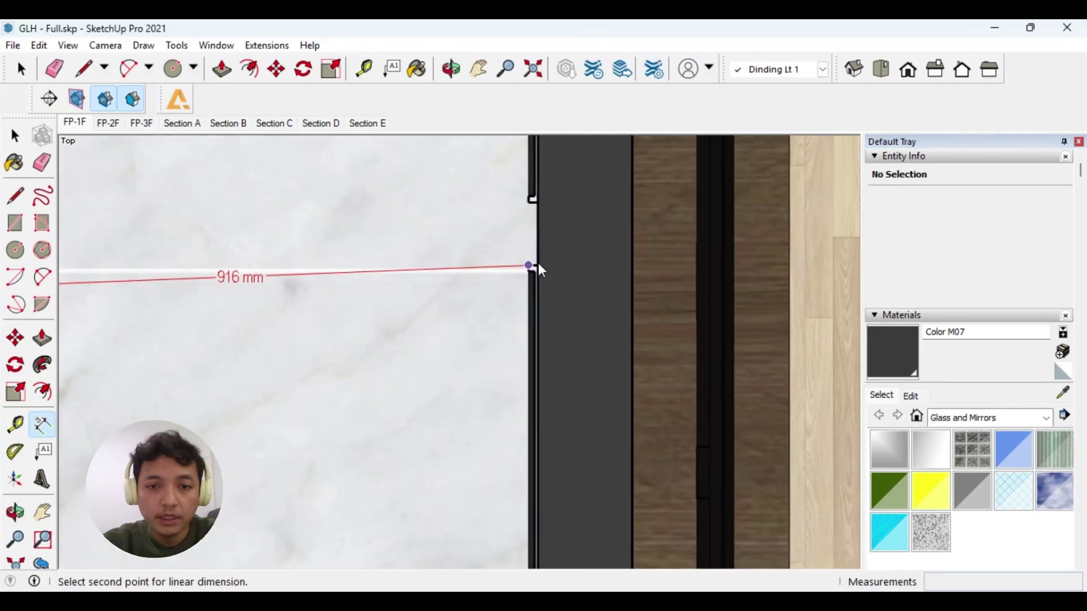
{"action": "left_click", "coordinate": [537, 266]}
{"action": "scroll", "coordinate": [582, 229], "scroll_direction": "down", "scroll_amount": 5}
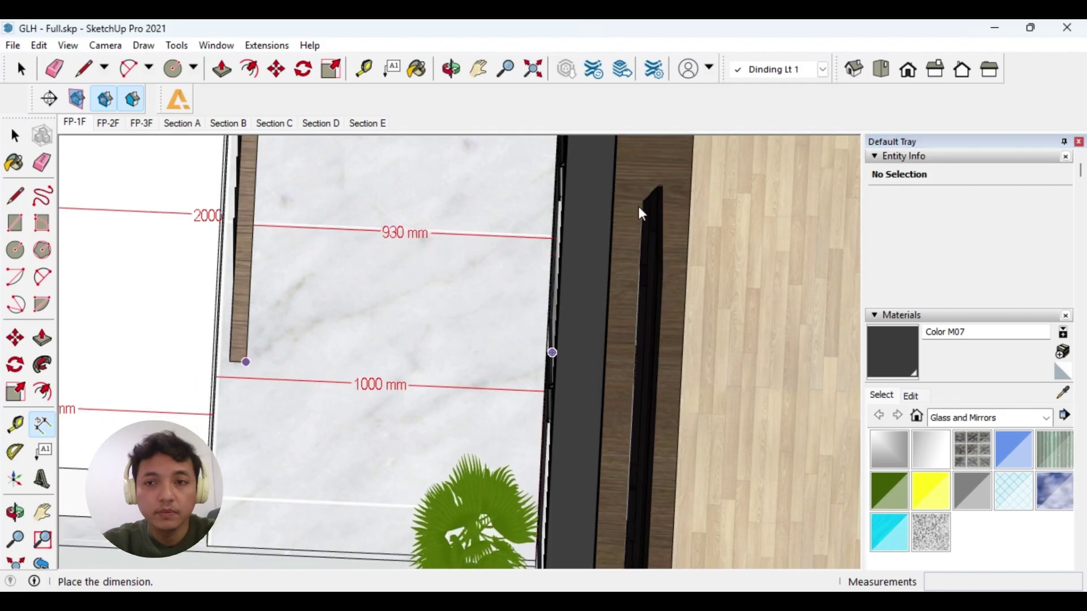
{"action": "left_click", "coordinate": [880, 69]}
{"action": "scroll", "coordinate": [478, 233], "scroll_direction": "down", "scroll_amount": 2}
{"action": "middle_click_drag", "start_coordinate": [475, 211], "coordinate": [479, 374], "text": "shift"}
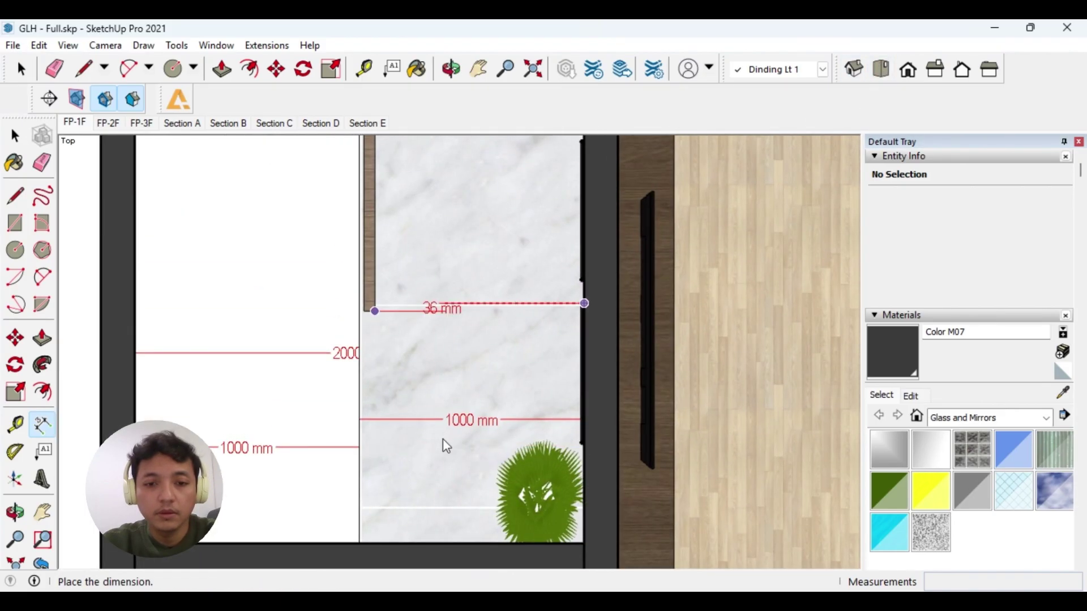
{"action": "left_click", "coordinate": [447, 468]}
{"action": "key", "text": "space"}
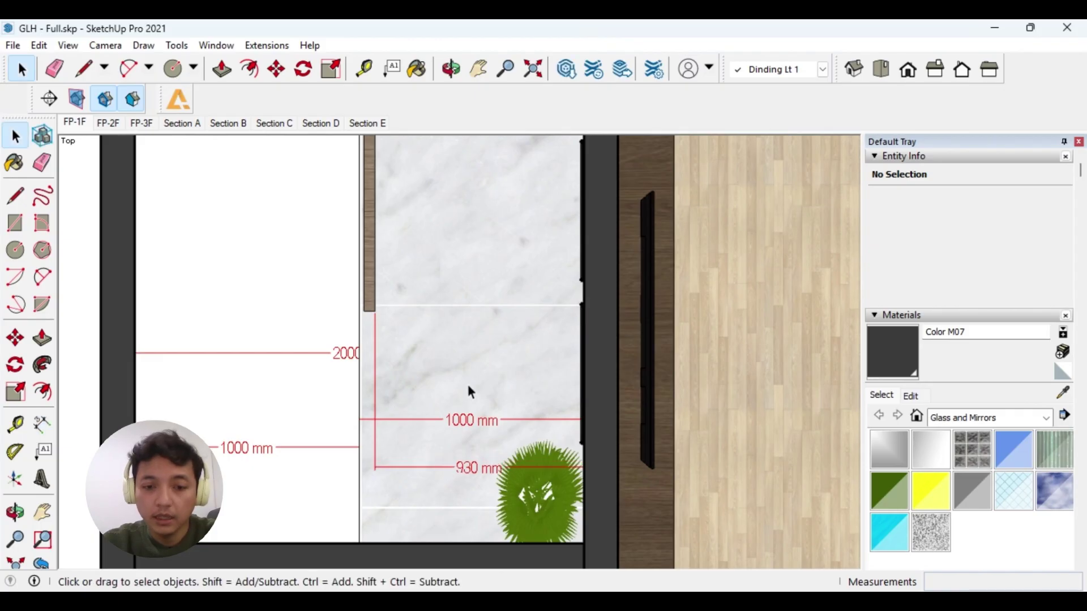
Step: Examine the plan from the corridor and void past the stairs and bathrooms up to the two small bedrooms
{"action": "key", "text": "h"}
{"action": "scroll", "coordinate": [463, 389], "scroll_direction": "down", "scroll_amount": 2}
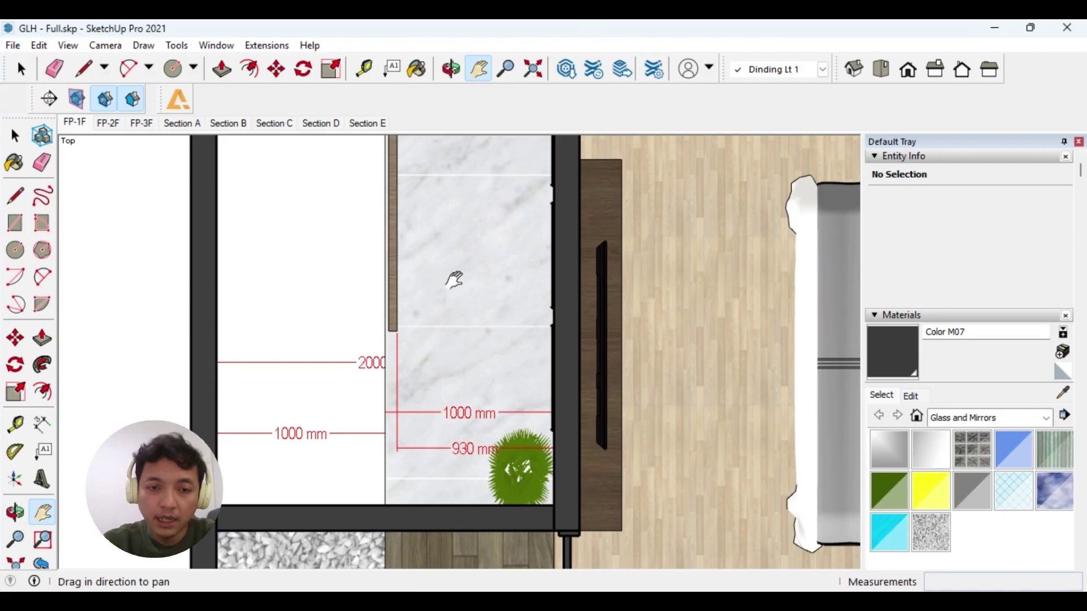
{"action": "scroll", "coordinate": [463, 285], "scroll_direction": "down", "scroll_amount": 4}
{"action": "left_click_drag", "start_coordinate": [471, 252], "coordinate": [471, 360]}
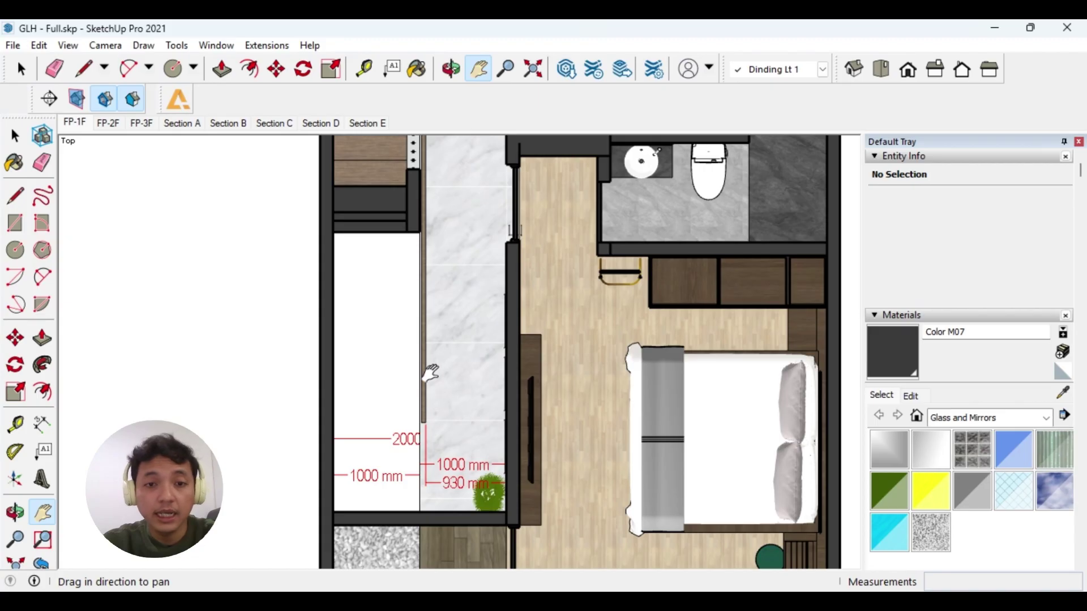
{"action": "left_click_drag", "start_coordinate": [452, 220], "coordinate": [470, 396]}
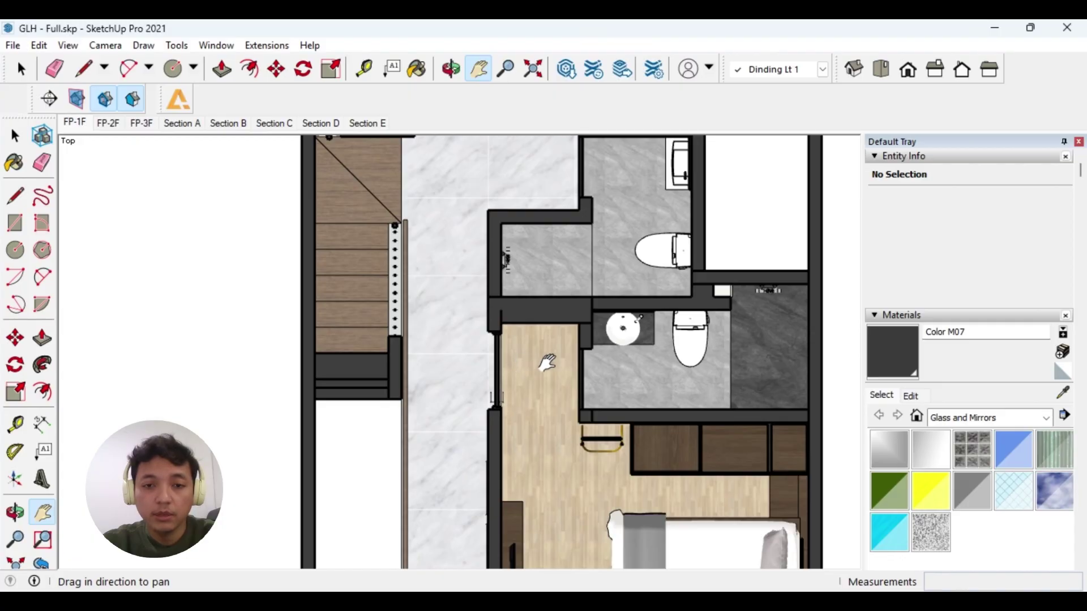
{"action": "left_click_drag", "start_coordinate": [468, 226], "coordinate": [473, 317]}
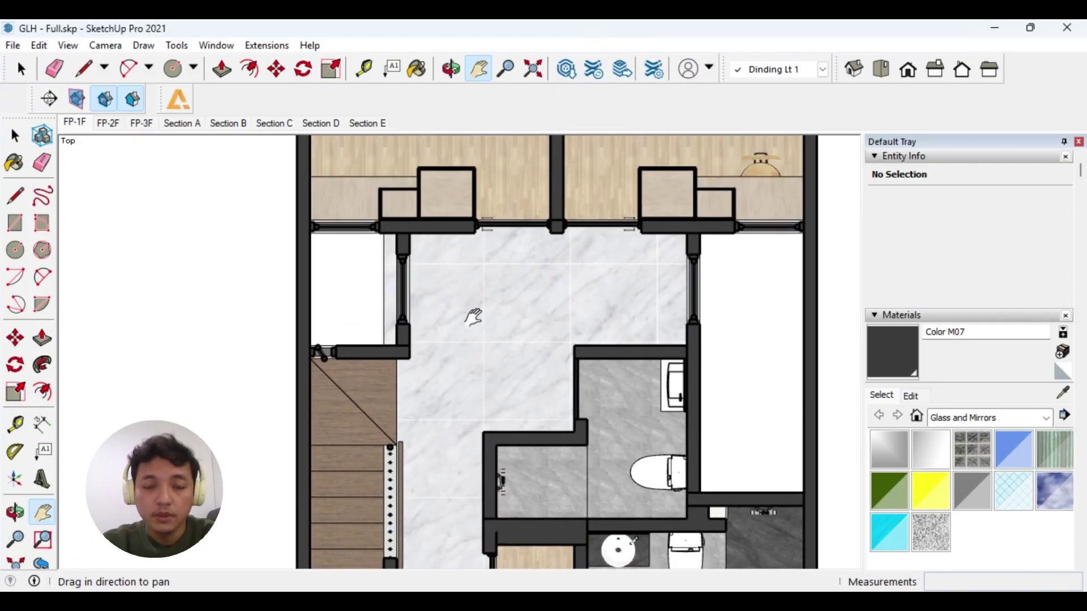
{"action": "scroll", "coordinate": [476, 310], "scroll_direction": "down", "scroll_amount": 3}
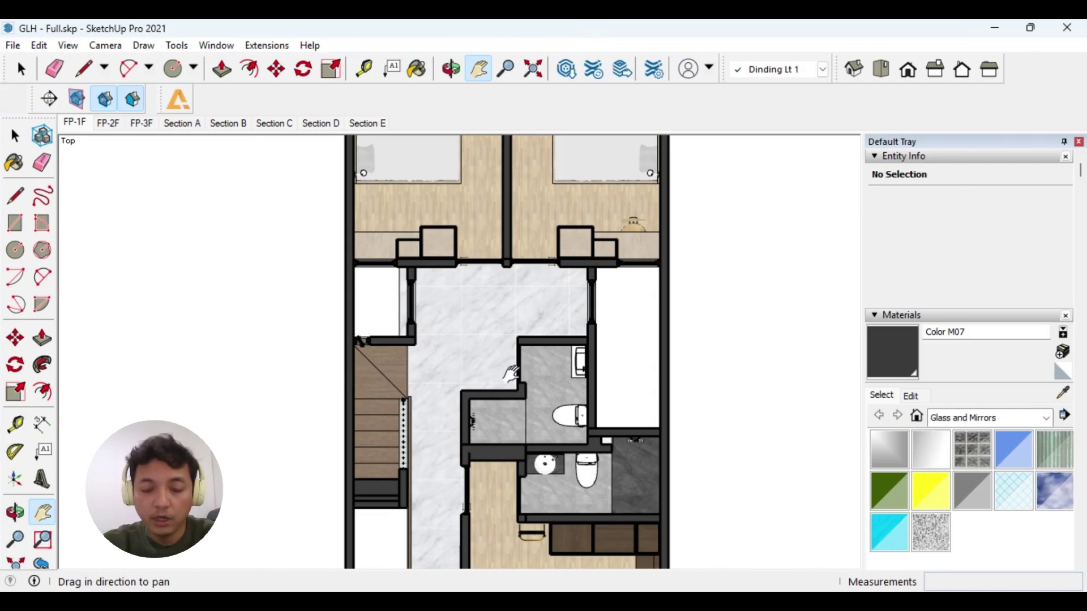
{"action": "left_click_drag", "start_coordinate": [559, 308], "coordinate": [561, 354]}
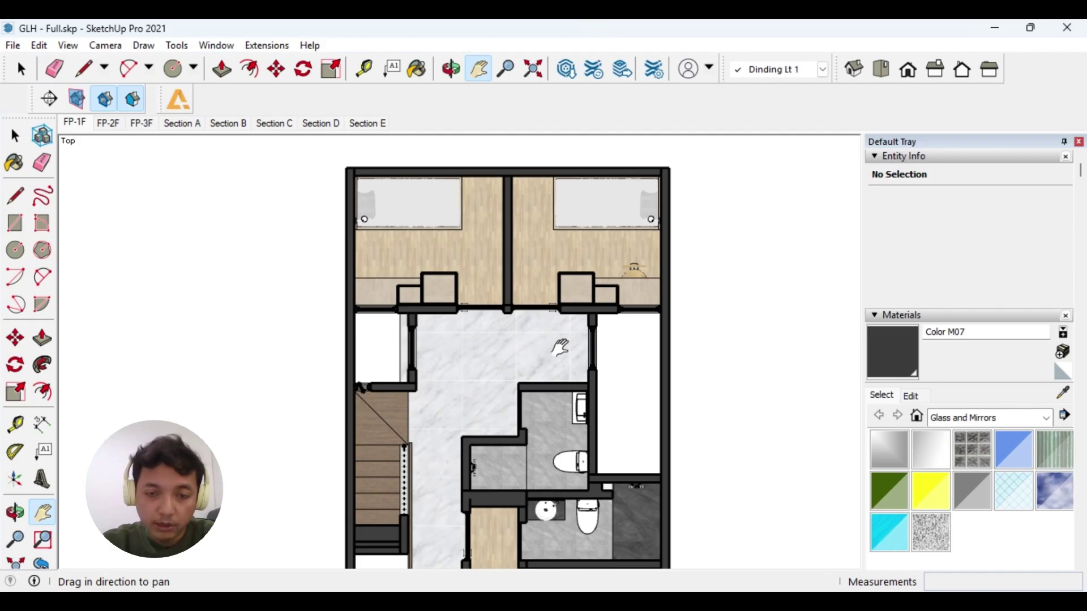
{"action": "key", "text": "space"}
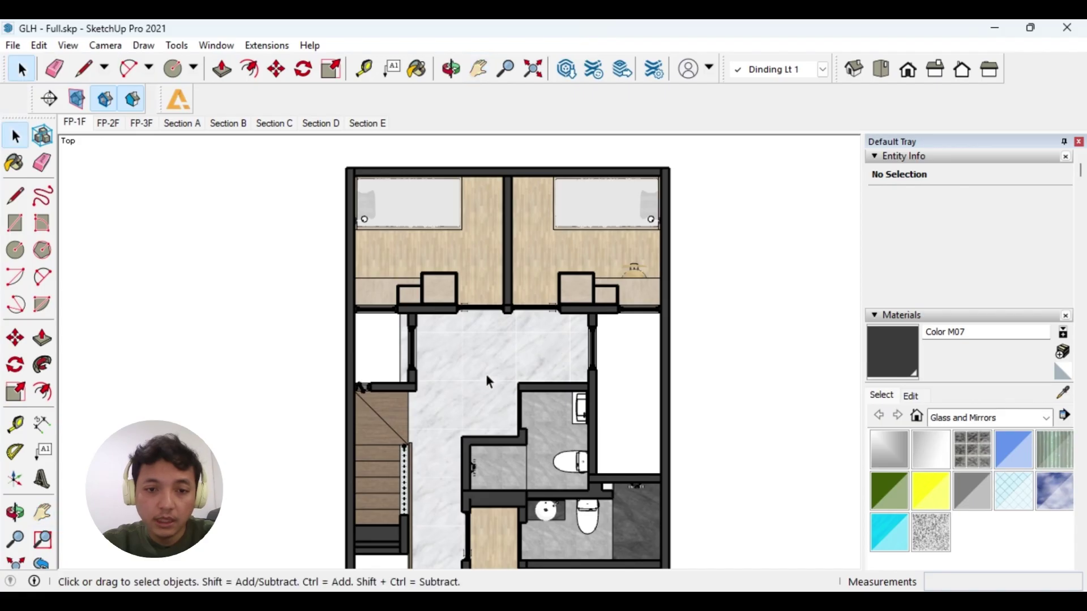
Step: Dimension the depth of the stair landing along its open edge, placing the dimension in the corridor
{"action": "key", "text": "s"}
{"action": "key", "text": "d"}
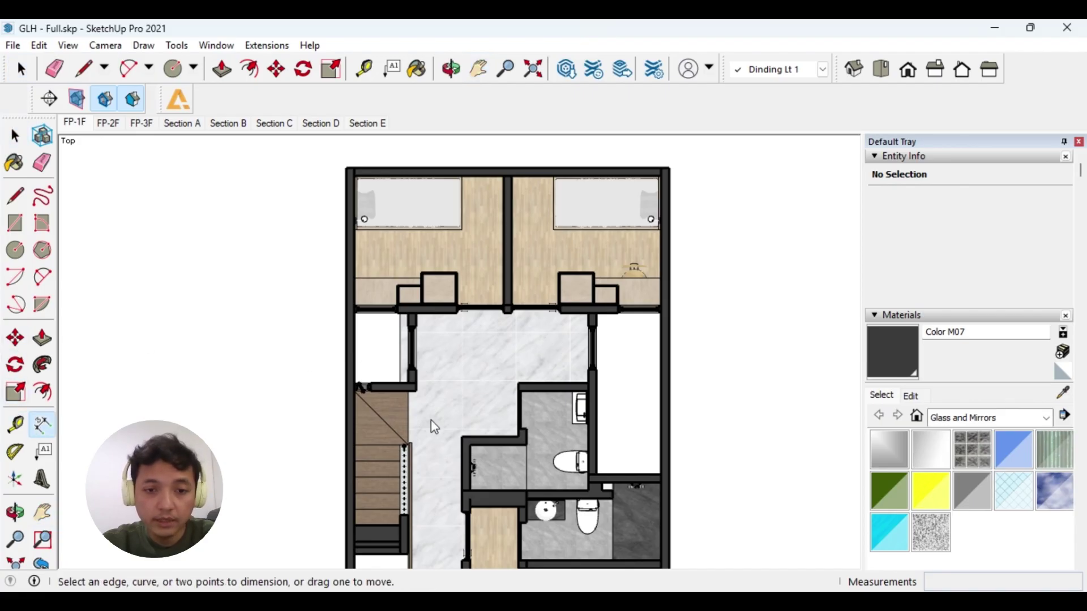
{"action": "scroll", "coordinate": [390, 442], "scroll_direction": "up", "scroll_amount": 4}
{"action": "scroll", "coordinate": [378, 447], "scroll_direction": "up", "scroll_amount": 3}
{"action": "left_click", "coordinate": [378, 446]}
{"action": "scroll", "coordinate": [377, 448], "scroll_direction": "down", "scroll_amount": 2}
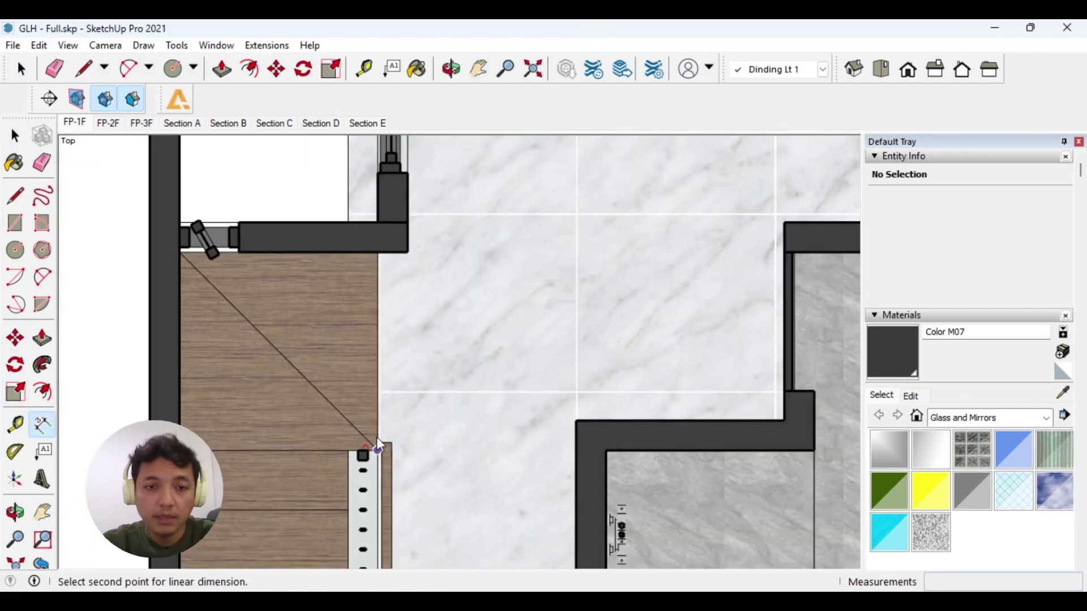
{"action": "left_click", "coordinate": [375, 254]}
{"action": "left_click", "coordinate": [444, 256]}
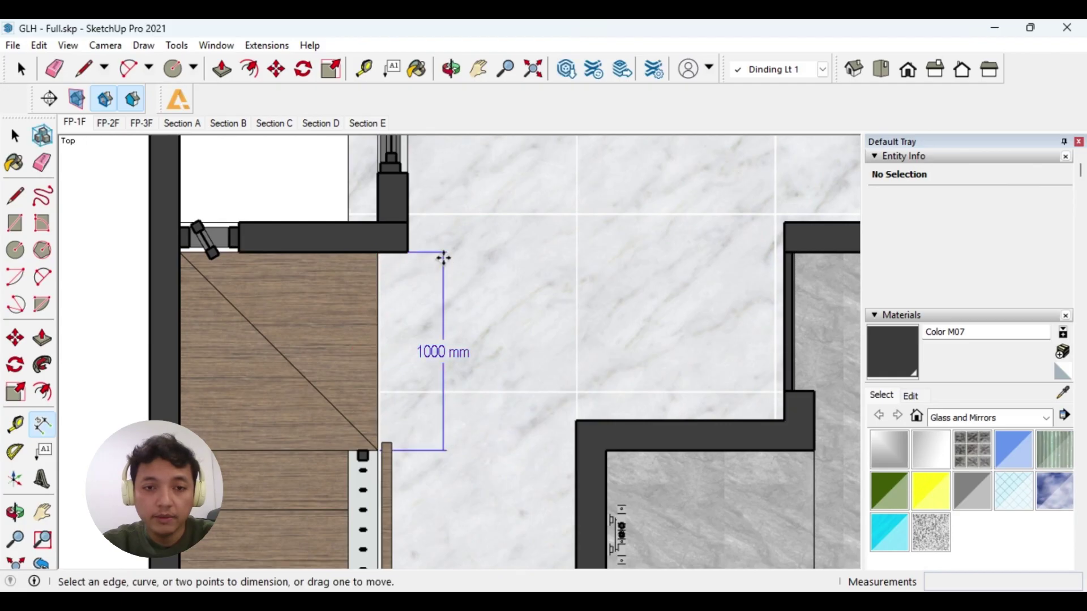
Step: Dimension the hall's width between the wall corner beside the stair landing and the bathroom wall, placing the dimension in the hall
{"action": "scroll", "coordinate": [445, 257], "scroll_direction": "down", "scroll_amount": 3}
{"action": "left_click", "coordinate": [424, 259]}
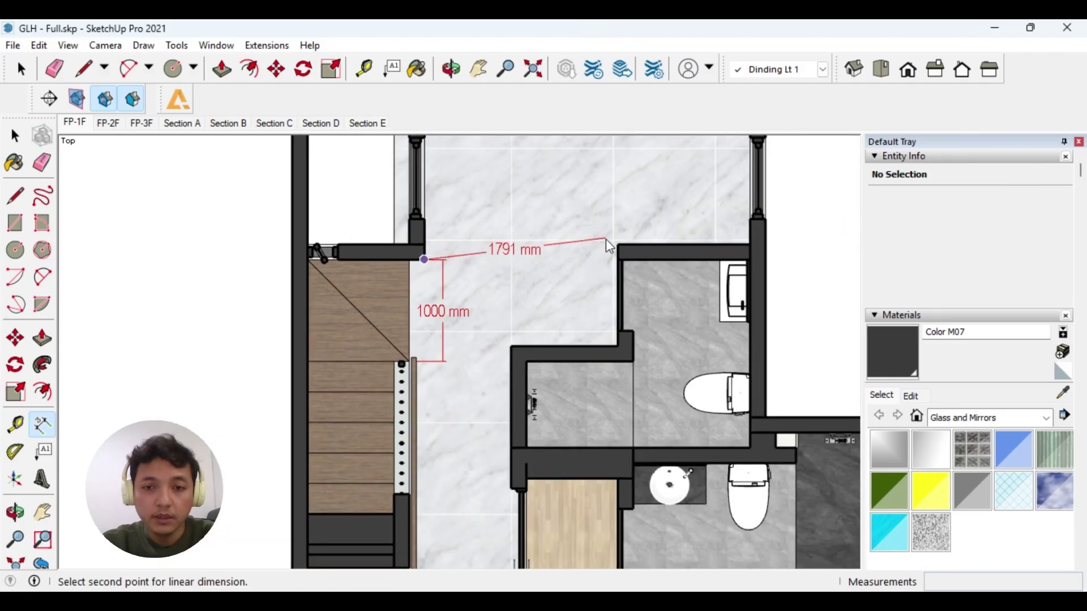
{"action": "left_click", "coordinate": [624, 253]}
{"action": "left_click", "coordinate": [635, 199]}
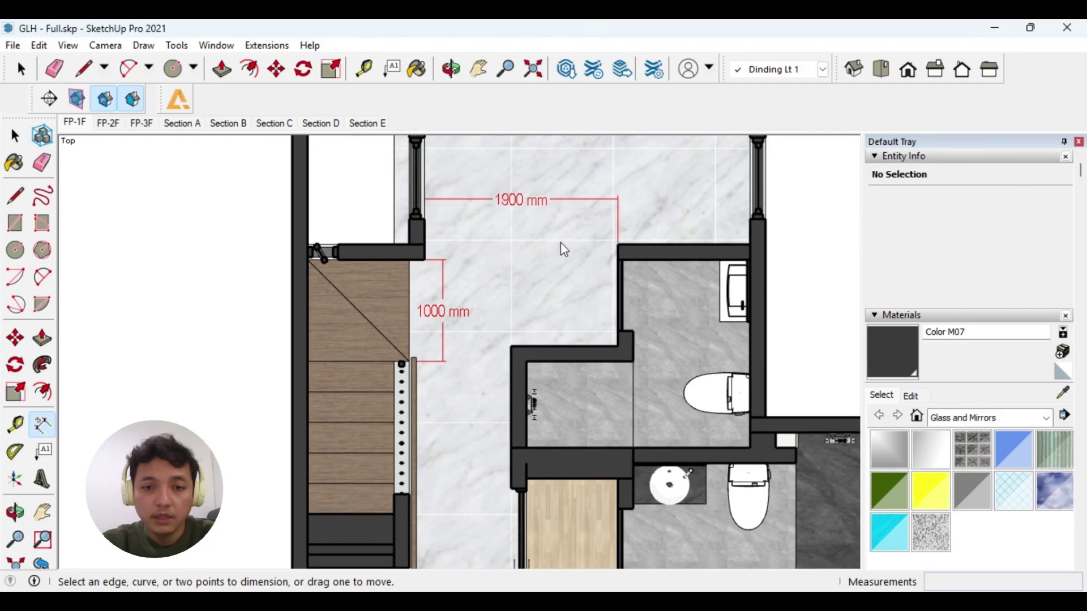
Step: Dimension the hall's depth from the bedroom partition down to the inner corner of the bathroom wall
{"action": "scroll", "coordinate": [515, 351], "scroll_direction": "down", "scroll_amount": 2}
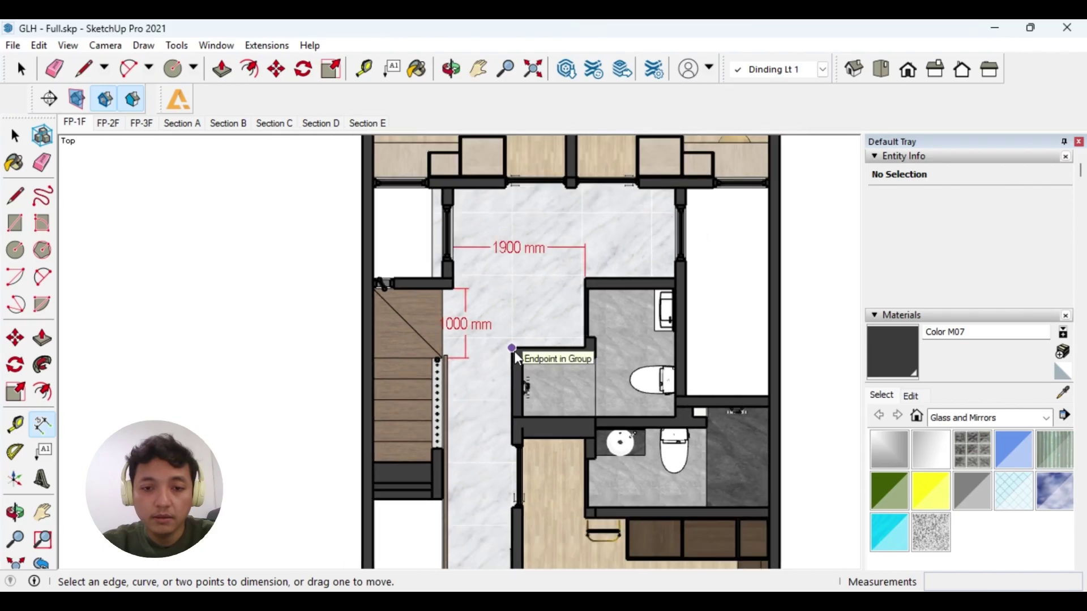
{"action": "left_click", "coordinate": [565, 187]}
{"action": "left_click", "coordinate": [585, 348]}
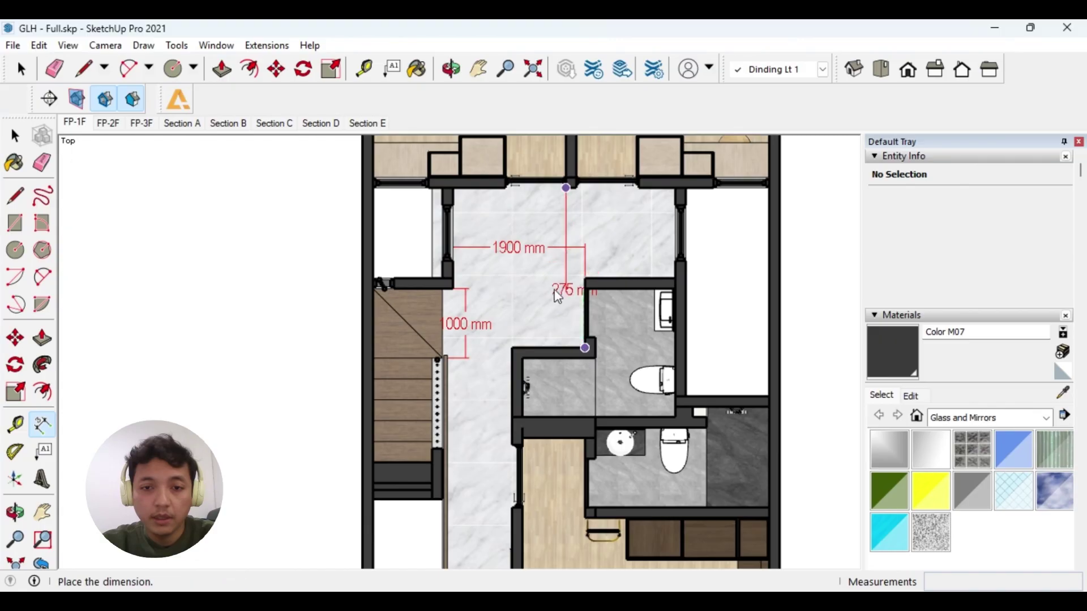
{"action": "left_click", "coordinate": [535, 271]}
Step: Dimension the hall's full width between its two windowed side walls, placing the dimension just below the bedroom walls
{"action": "scroll", "coordinate": [567, 198], "scroll_direction": "up", "scroll_amount": 1}
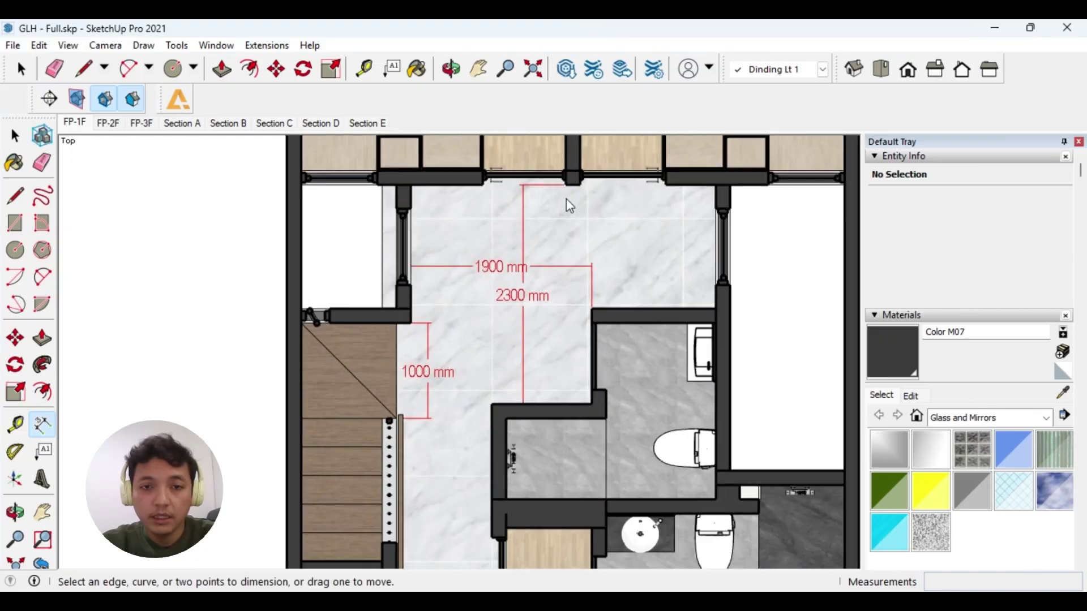
{"action": "middle_click_drag", "start_coordinate": [575, 217], "coordinate": [550, 305], "text": "shift"}
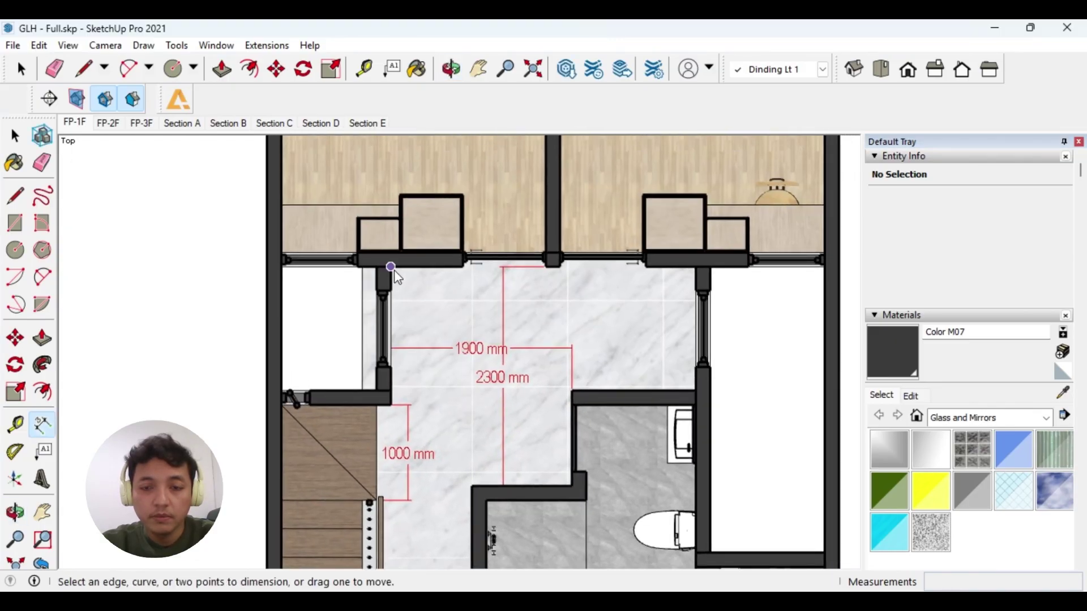
{"action": "left_click", "coordinate": [390, 266]}
{"action": "left_click", "coordinate": [696, 270]}
{"action": "left_click", "coordinate": [668, 302]}
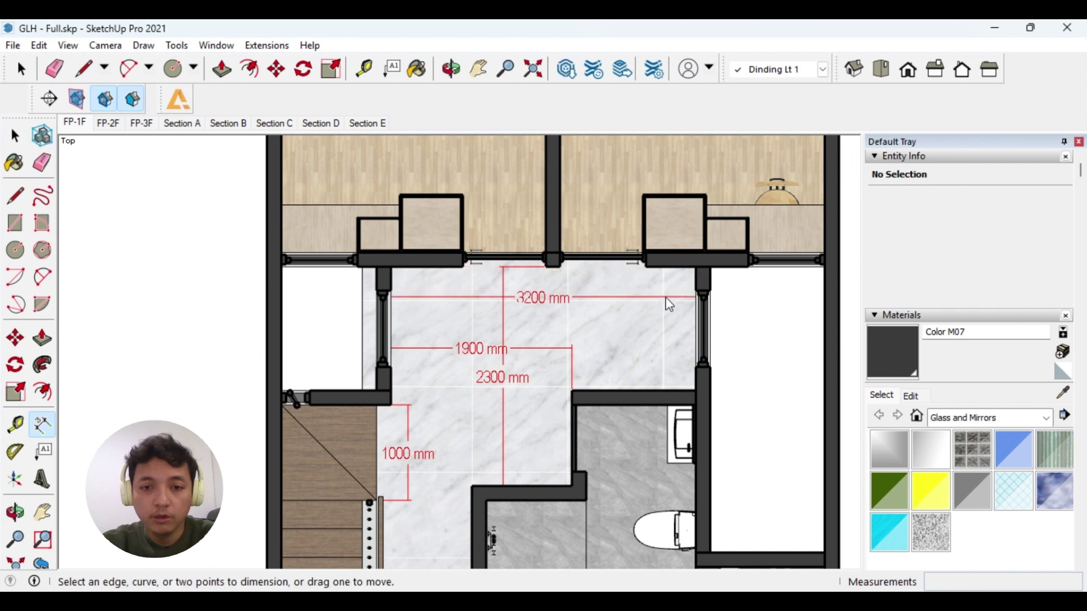
Step: Dimension the width of the small void above the stair landing, between the outer wall and the windowed hall wall
{"action": "left_click", "coordinate": [376, 266]}
{"action": "scroll", "coordinate": [292, 272], "scroll_direction": "up", "scroll_amount": 2}
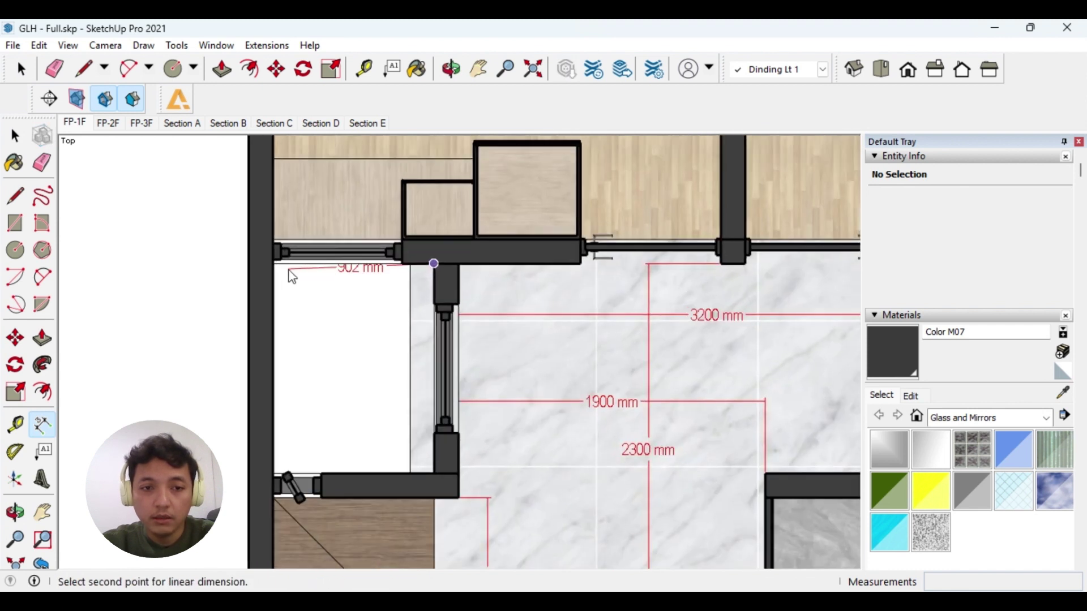
{"action": "left_click", "coordinate": [281, 266]}
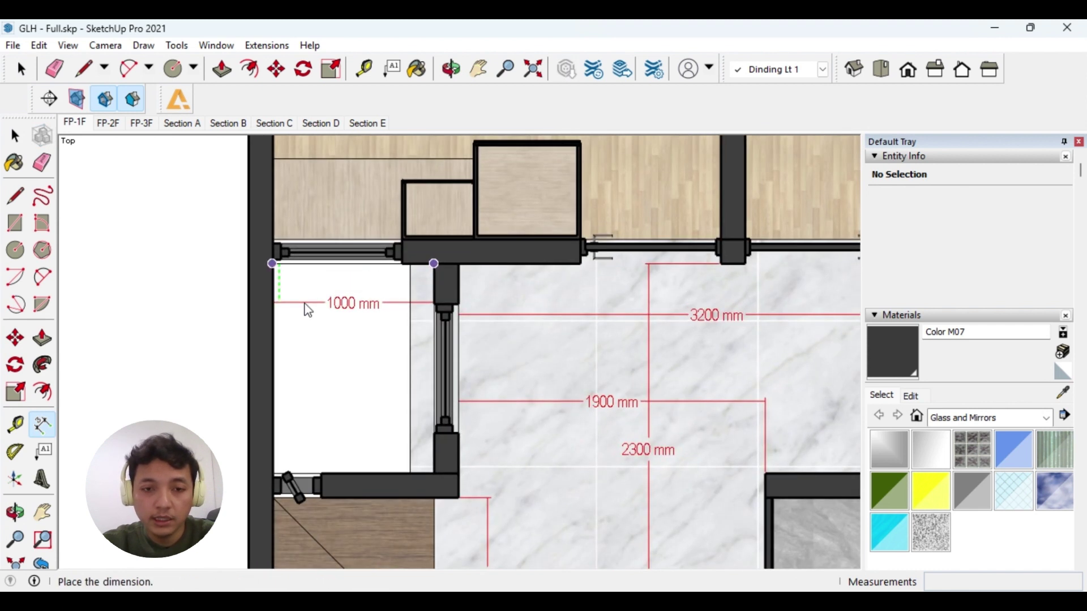
{"action": "left_click", "coordinate": [307, 310]}
Step: Dimension the width of the long void beside the bathroom, from the windowed hall wall to the outer wall
{"action": "scroll", "coordinate": [396, 294], "scroll_direction": "down", "scroll_amount": 2}
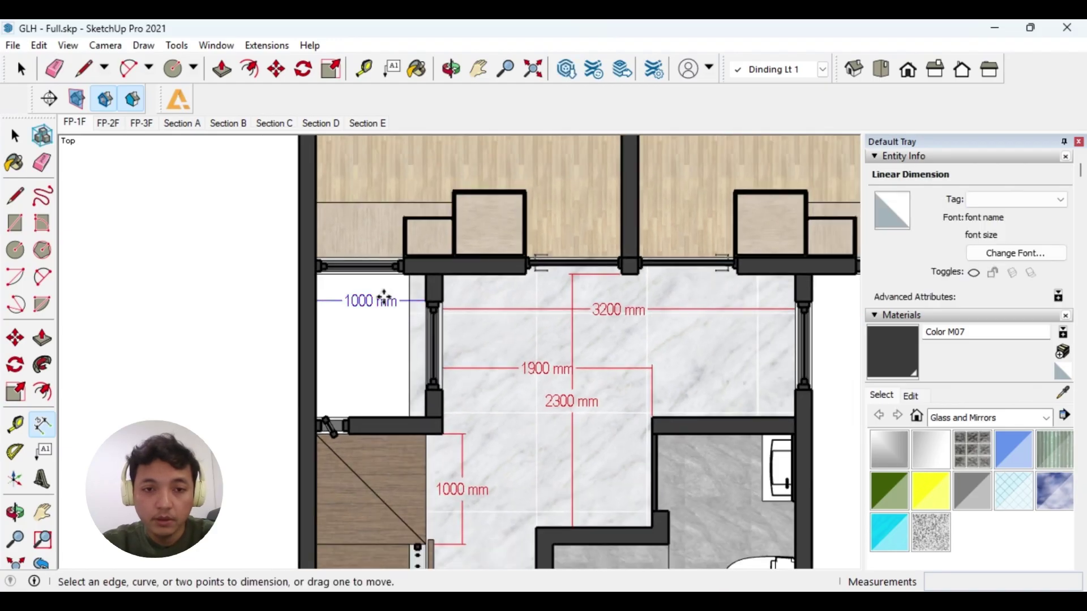
{"action": "scroll", "coordinate": [381, 316], "scroll_direction": "down", "scroll_amount": 2}
{"action": "left_click", "coordinate": [792, 355]}
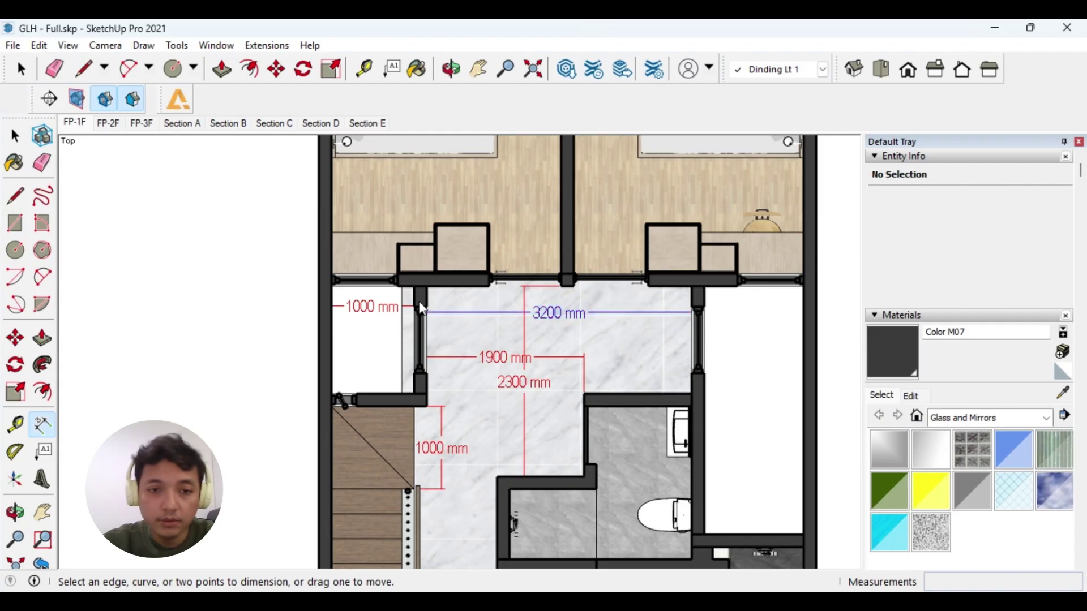
{"action": "scroll", "coordinate": [715, 287], "scroll_direction": "up", "scroll_amount": 1}
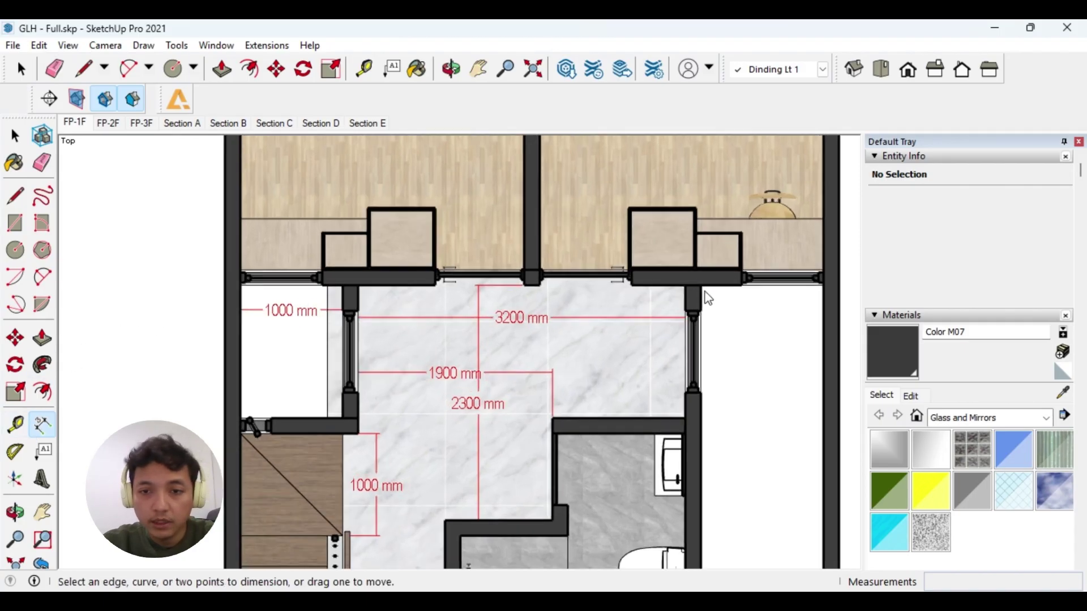
{"action": "left_click", "coordinate": [700, 285]}
{"action": "left_click", "coordinate": [824, 286]}
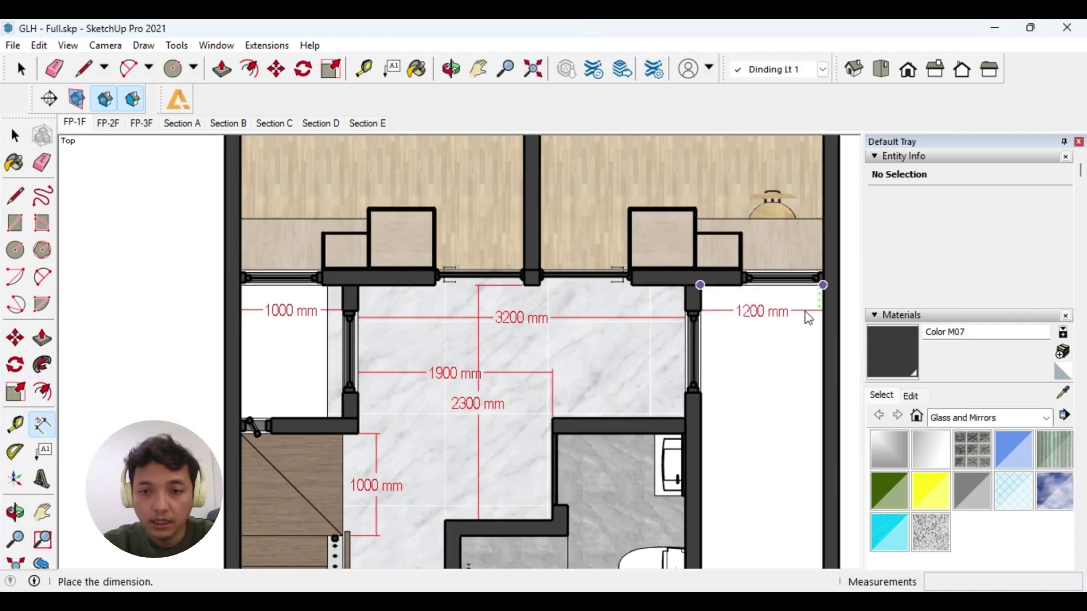
{"action": "left_click", "coordinate": [803, 337]}
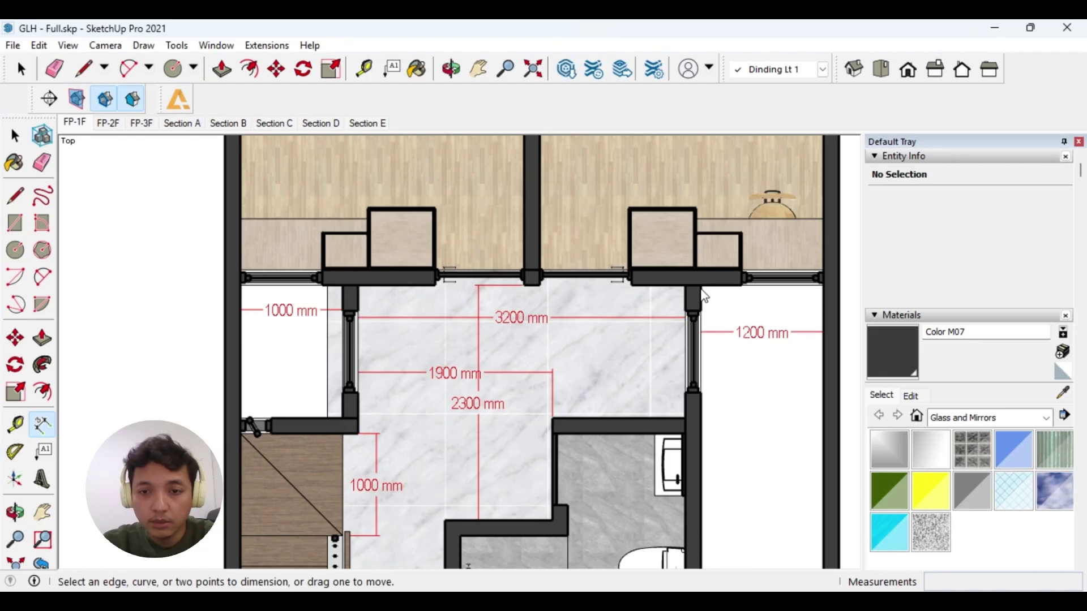
Step: Dimension the thickness of the windowed wall between the hall and the long void, adjusting the dimension's placement beside the window
{"action": "scroll", "coordinate": [701, 291], "scroll_direction": "up", "scroll_amount": 2}
{"action": "left_click", "coordinate": [678, 284]}
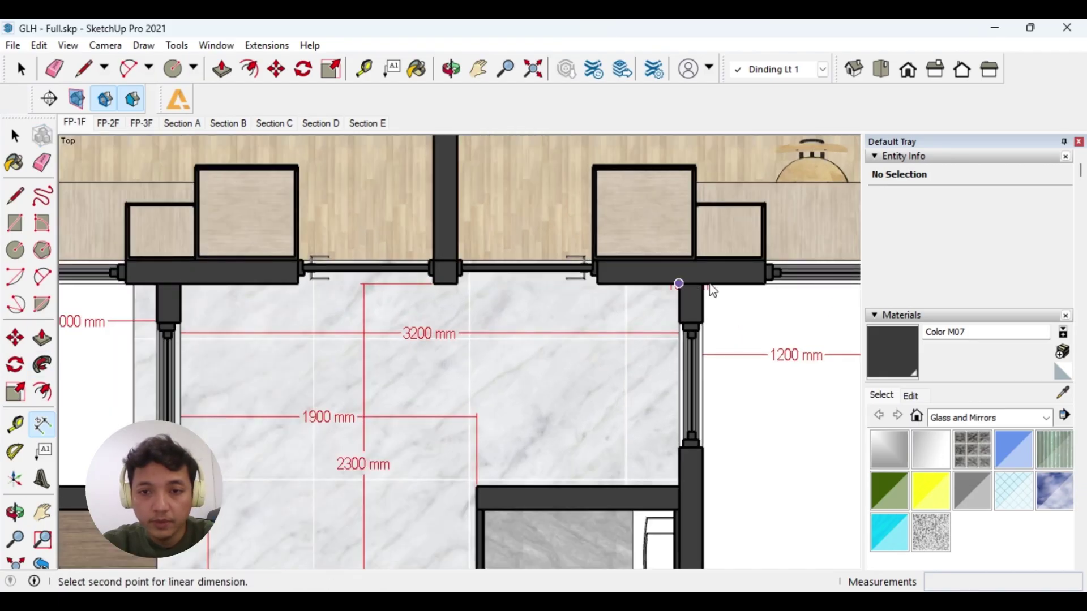
{"action": "key", "text": "Escape"}
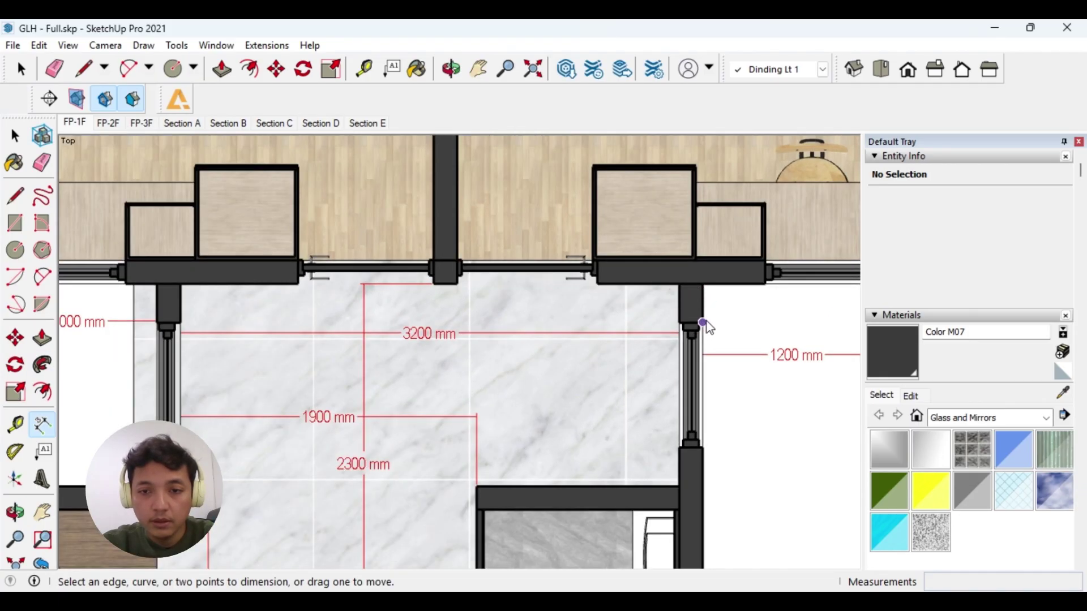
{"action": "left_click", "coordinate": [702, 322]}
{"action": "left_click", "coordinate": [679, 321]}
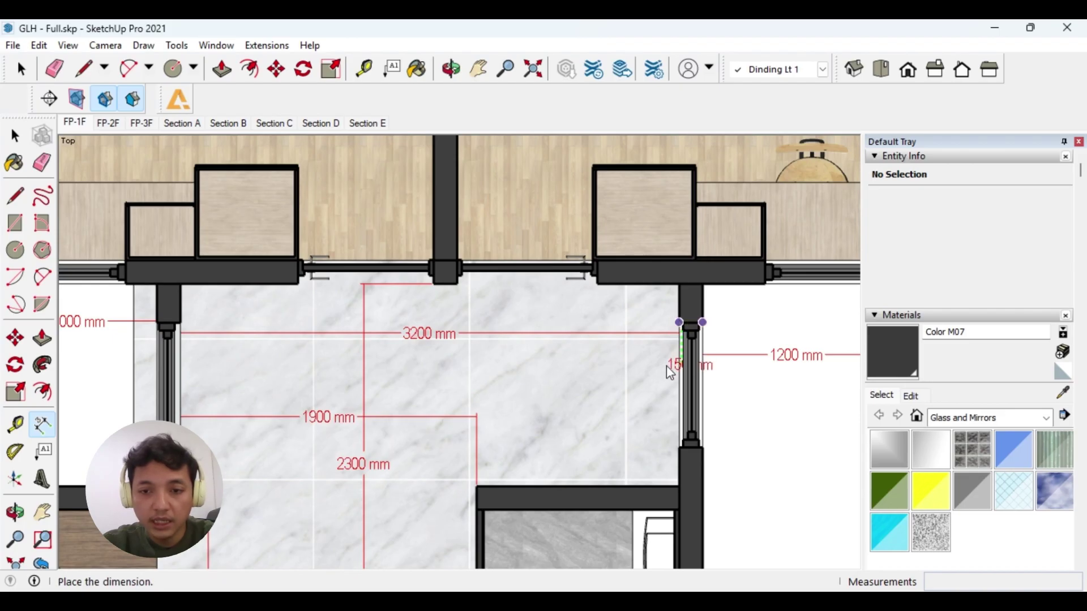
{"action": "left_click", "coordinate": [668, 367]}
{"action": "left_click", "coordinate": [671, 365]}
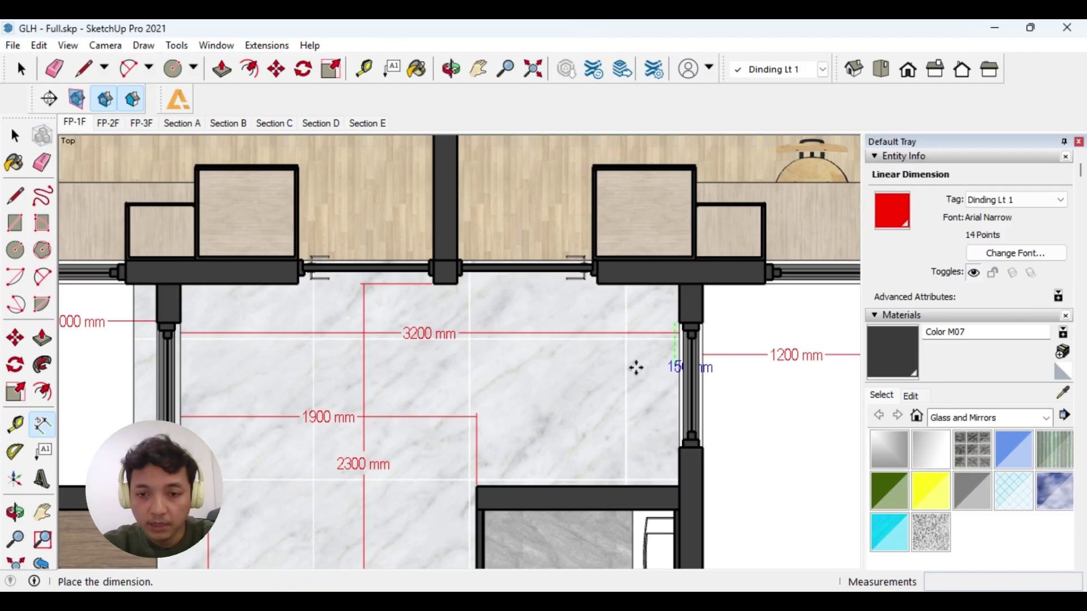
{"action": "left_click", "coordinate": [675, 367]}
{"action": "left_click", "coordinate": [675, 367]}
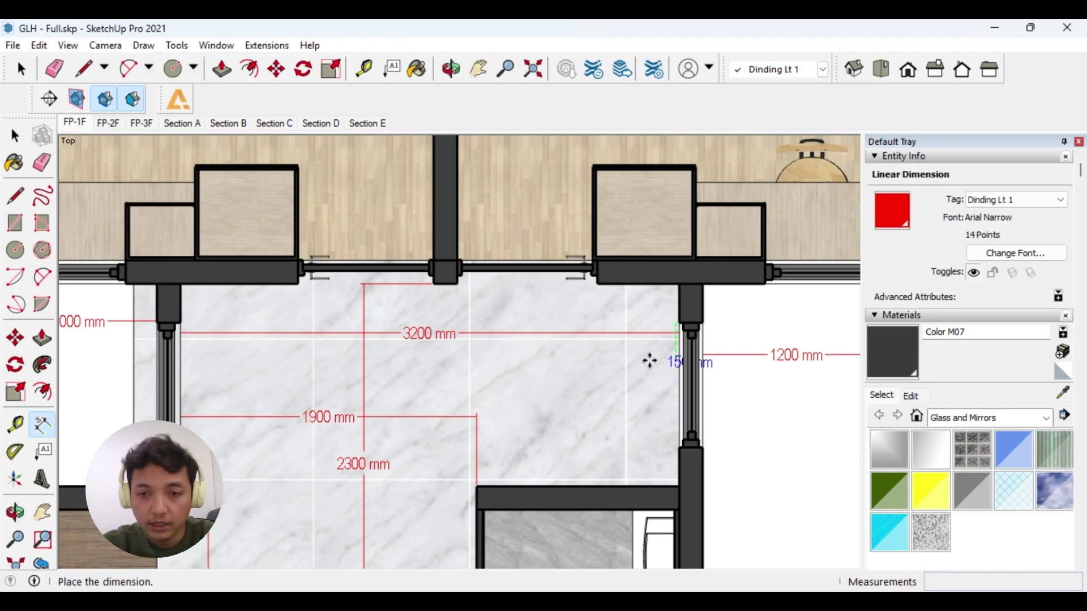
{"action": "left_click", "coordinate": [655, 369]}
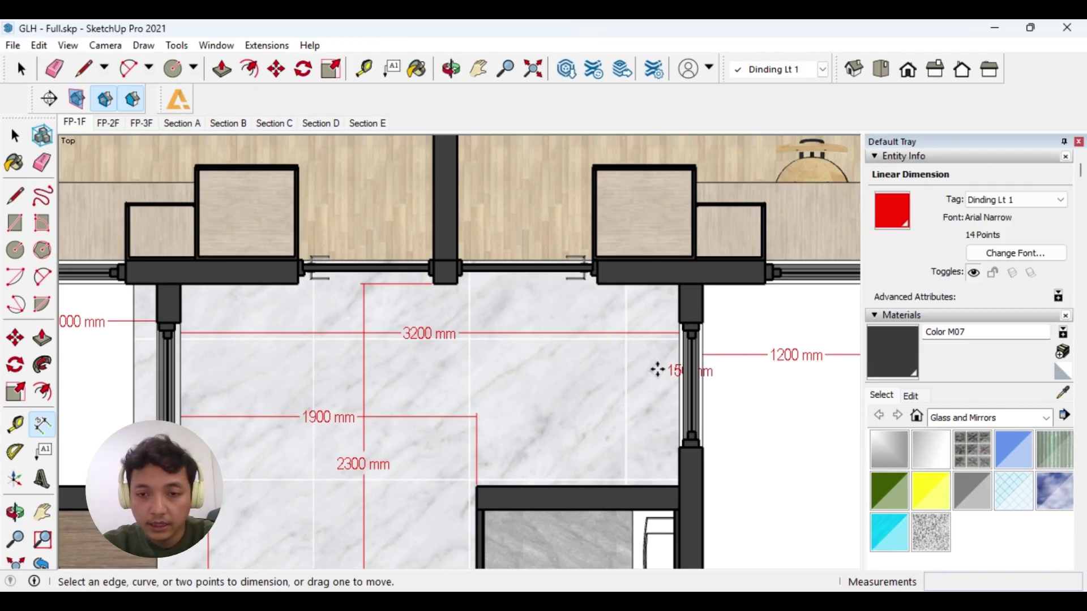
{"action": "key", "text": "space"}
Step: Dimension the depth of the small void above the stair landing, from the bedroom wall to the stair wall
{"action": "scroll", "coordinate": [657, 369], "scroll_direction": "down", "scroll_amount": 2}
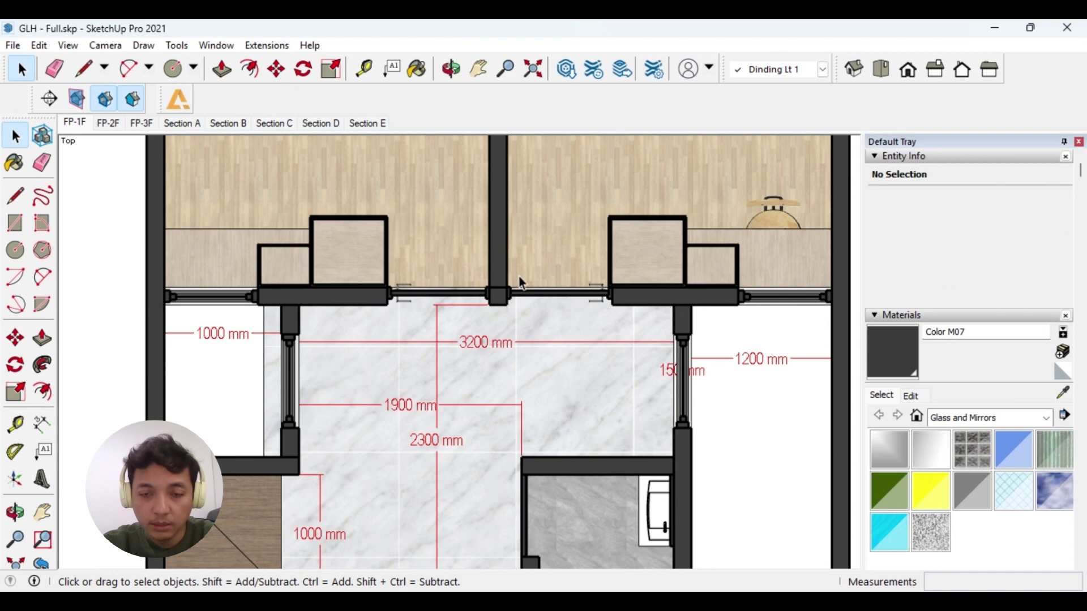
{"action": "scroll", "coordinate": [597, 325], "scroll_direction": "down", "scroll_amount": 2}
{"action": "middle_click_drag", "start_coordinate": [687, 393], "coordinate": [681, 339], "text": "shift"}
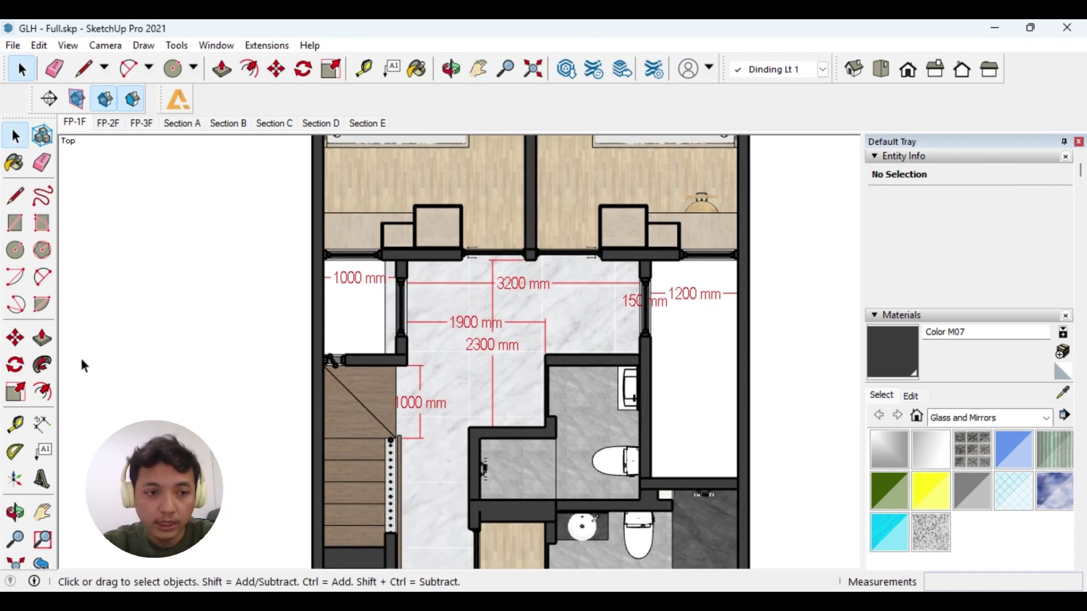
{"action": "left_click", "coordinate": [41, 423]}
{"action": "scroll", "coordinate": [397, 278], "scroll_direction": "up", "scroll_amount": 2}
{"action": "left_click", "coordinate": [396, 254]}
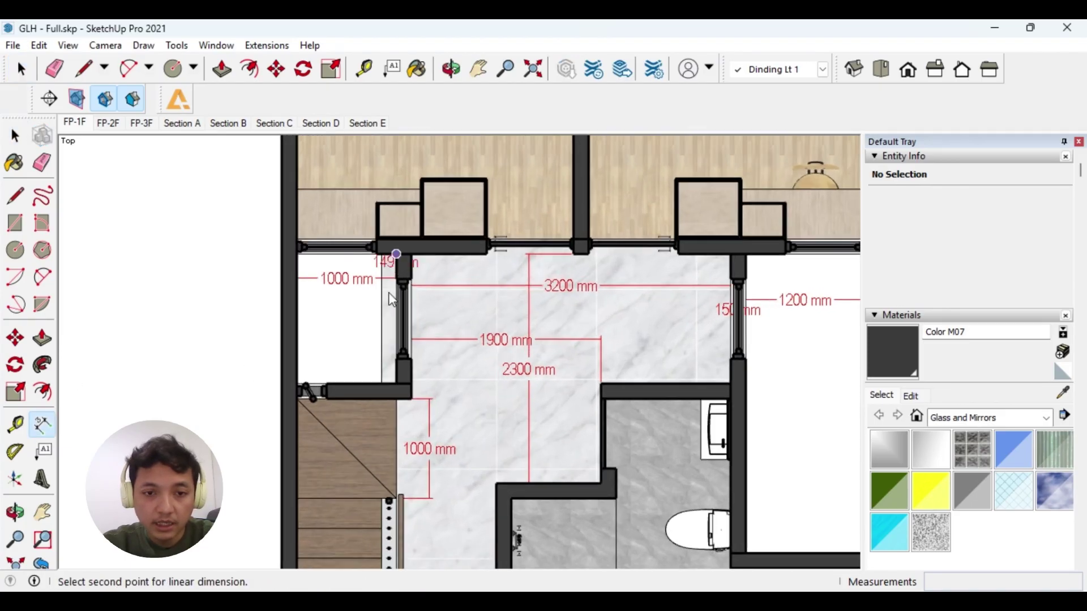
{"action": "left_click", "coordinate": [391, 377]}
{"action": "left_click", "coordinate": [371, 371]}
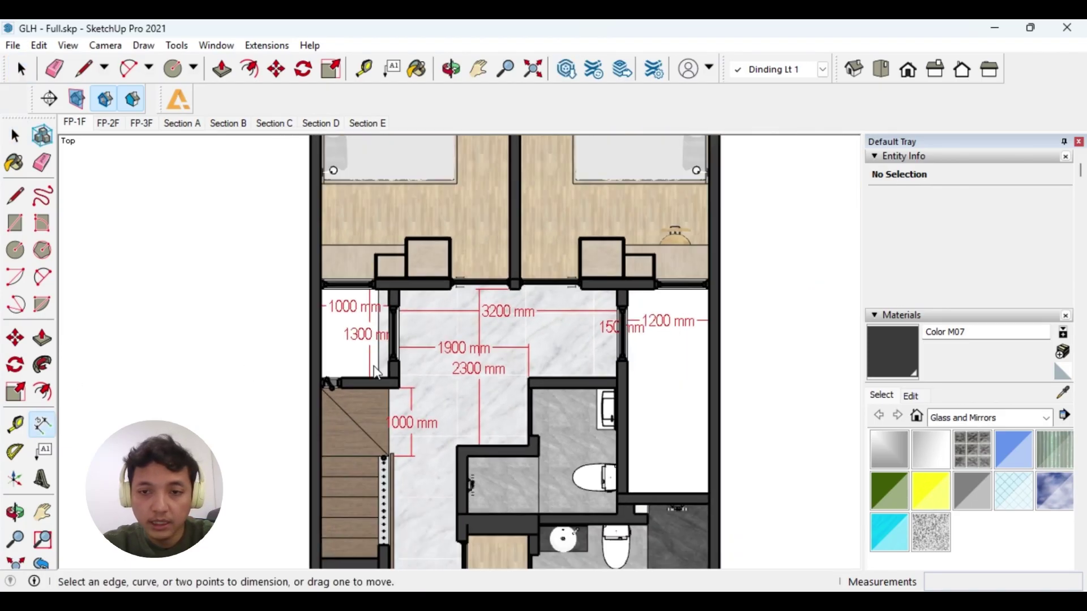
Step: Dimension the full length of the long void beside the bathroom, placing the dimension inside the void
{"action": "scroll", "coordinate": [388, 356], "scroll_direction": "down", "scroll_amount": 2}
{"action": "left_click", "coordinate": [618, 290]}
{"action": "key", "text": "Escape"}
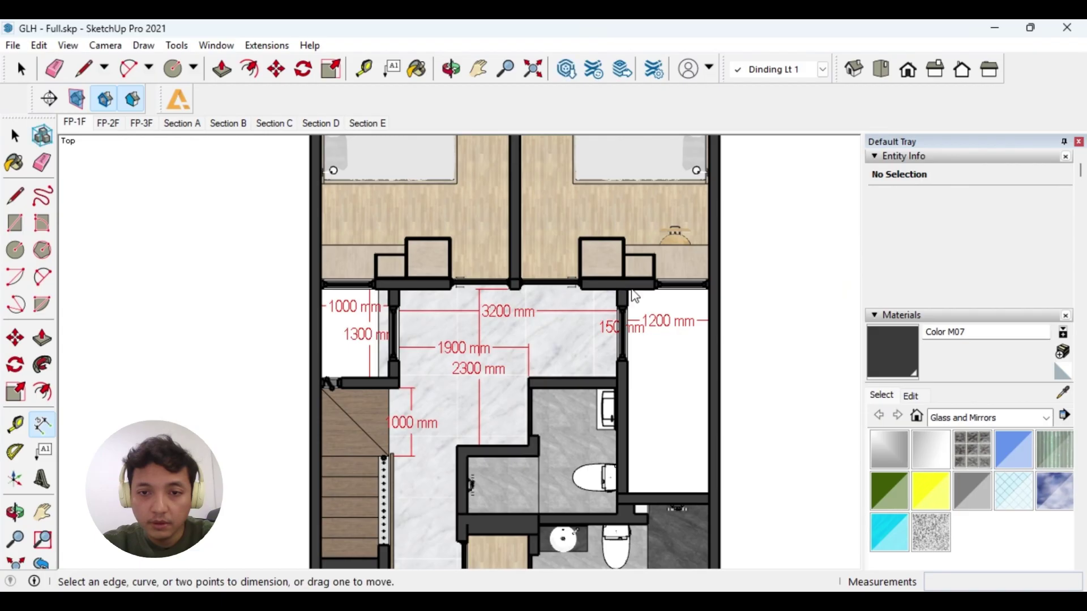
{"action": "left_click", "coordinate": [627, 290]}
{"action": "left_click", "coordinate": [626, 491]}
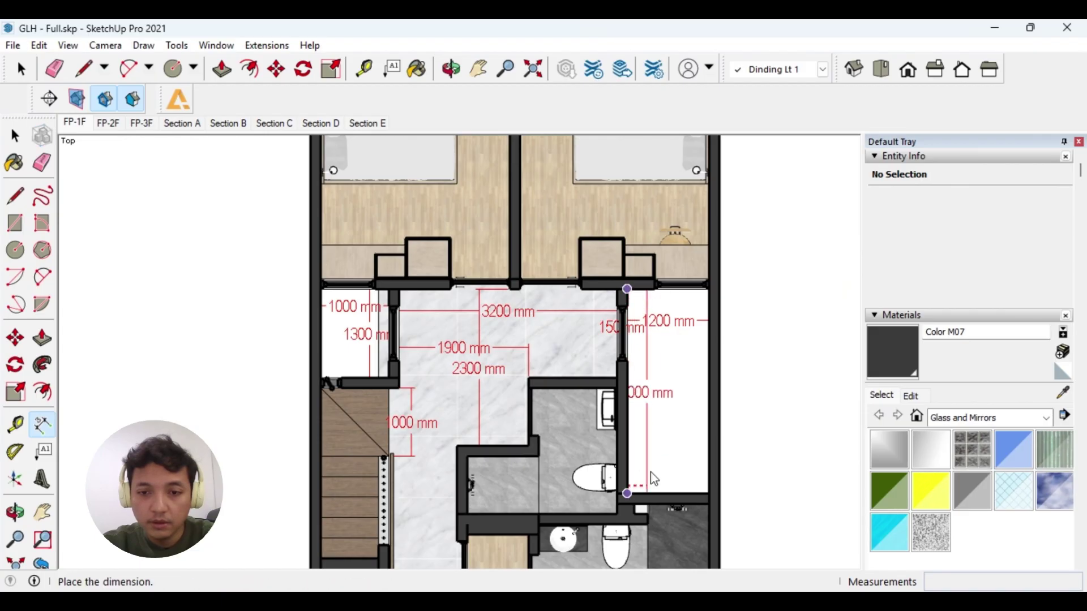
{"action": "left_click", "coordinate": [664, 472]}
{"action": "key", "text": "h"}
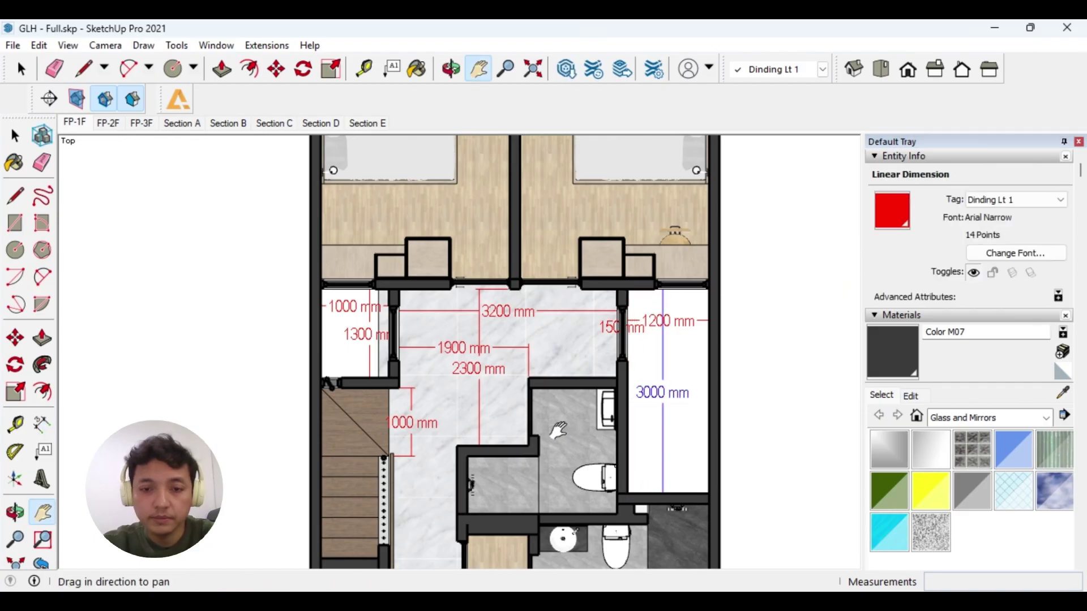
{"action": "left_click_drag", "start_coordinate": [565, 417], "coordinate": [596, 327]}
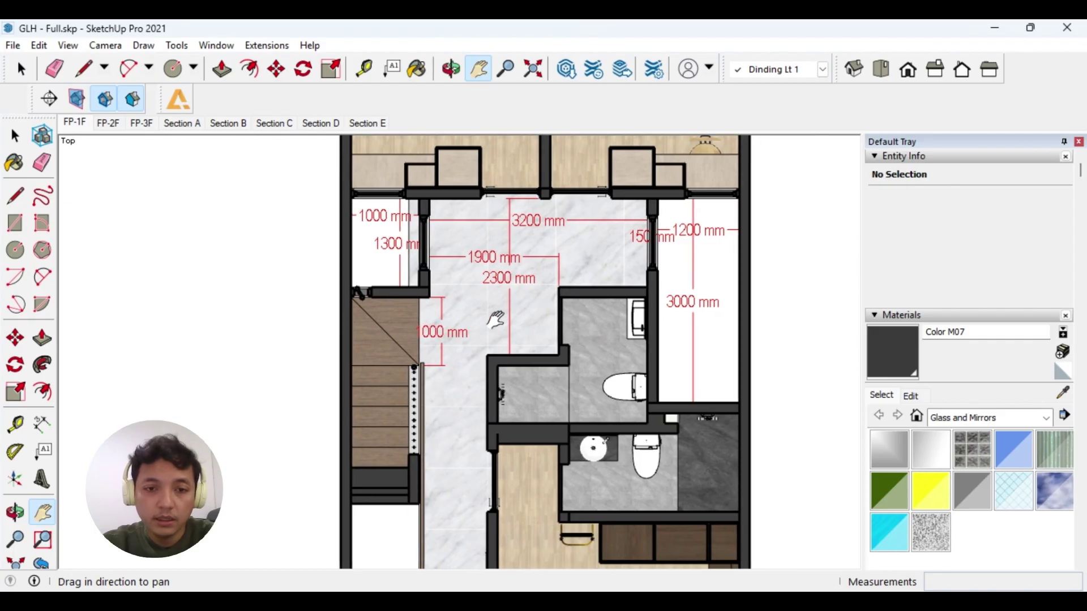
{"action": "key", "text": "space"}
{"action": "key", "text": "h"}
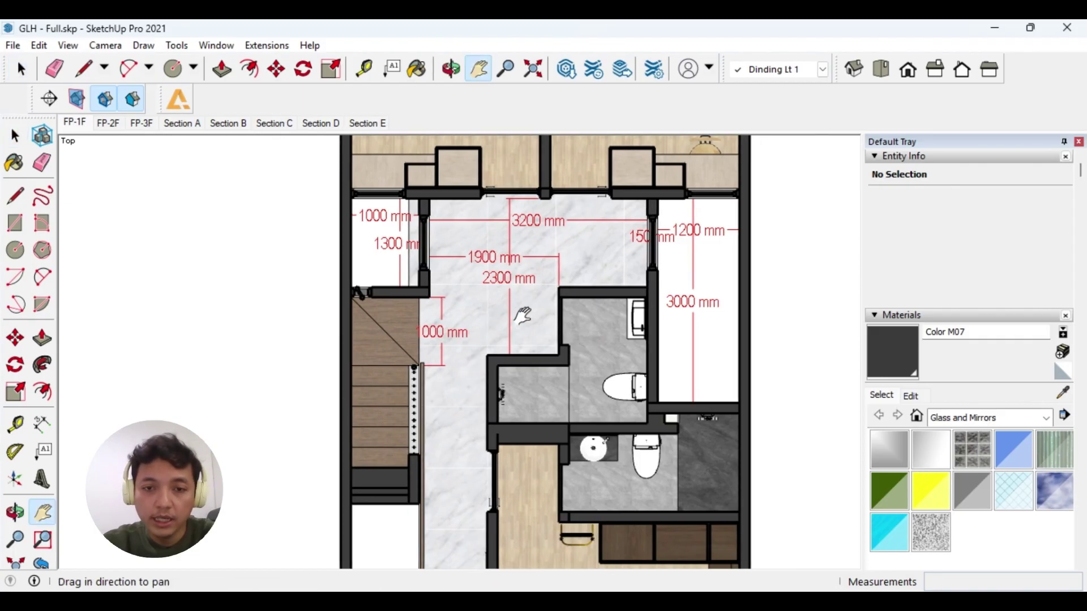
{"action": "left_click_drag", "start_coordinate": [522, 310], "coordinate": [500, 370]}
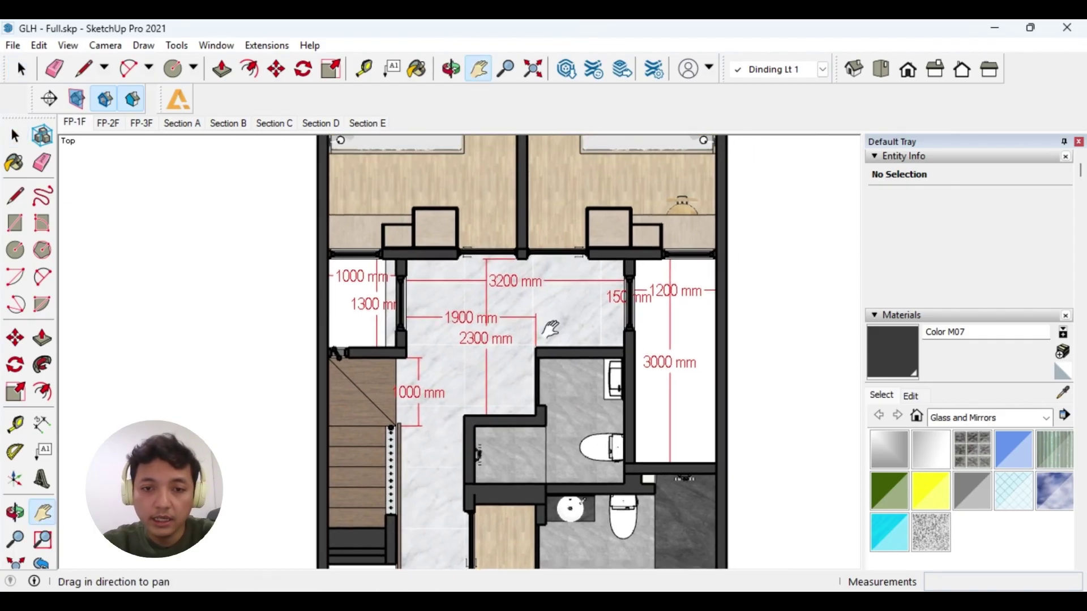
Step: Dimension the door opening of the stair-side bedroom, from the wall end behind the wardrobe to the central partition, placing it just below the door
{"action": "left_click", "coordinate": [42, 423]}
{"action": "scroll", "coordinate": [485, 203], "scroll_direction": "up", "scroll_amount": 5}
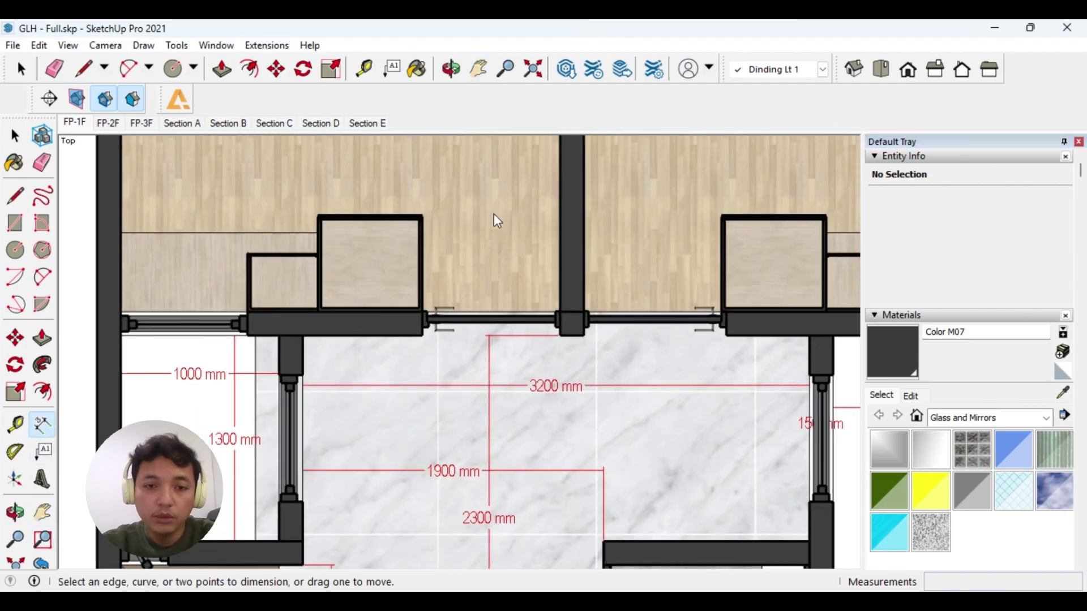
{"action": "scroll", "coordinate": [414, 358], "scroll_direction": "up", "scroll_amount": 2}
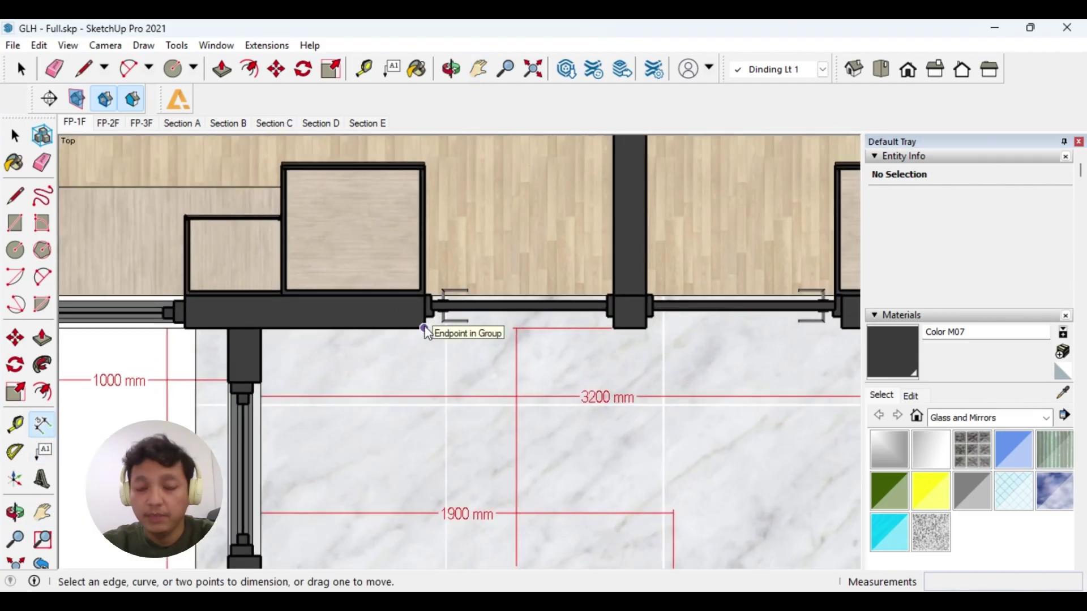
{"action": "left_click", "coordinate": [424, 327]}
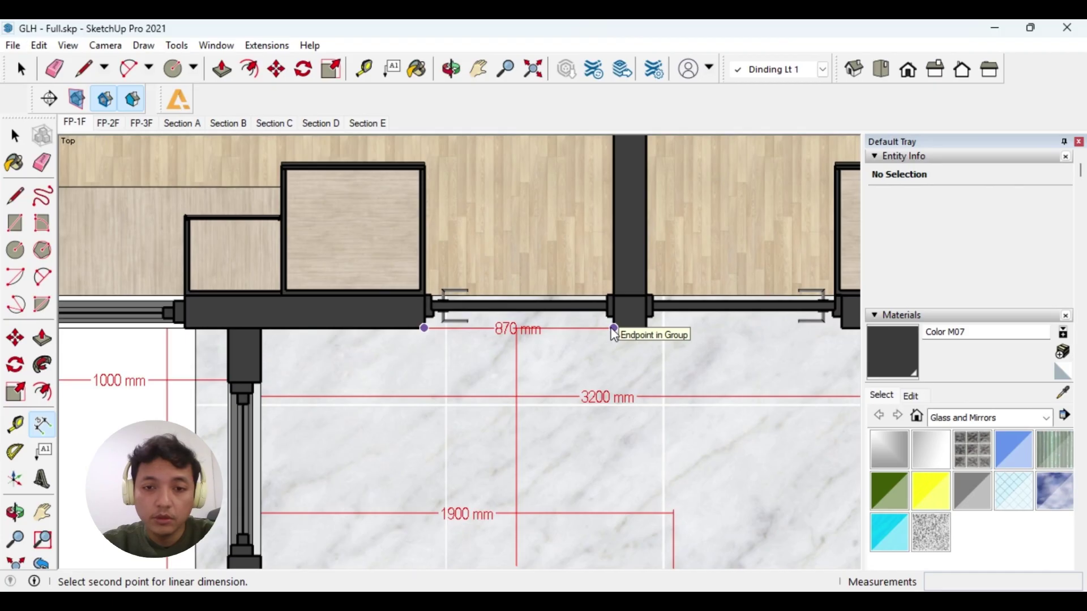
{"action": "scroll", "coordinate": [614, 335], "scroll_direction": "down", "scroll_amount": 1}
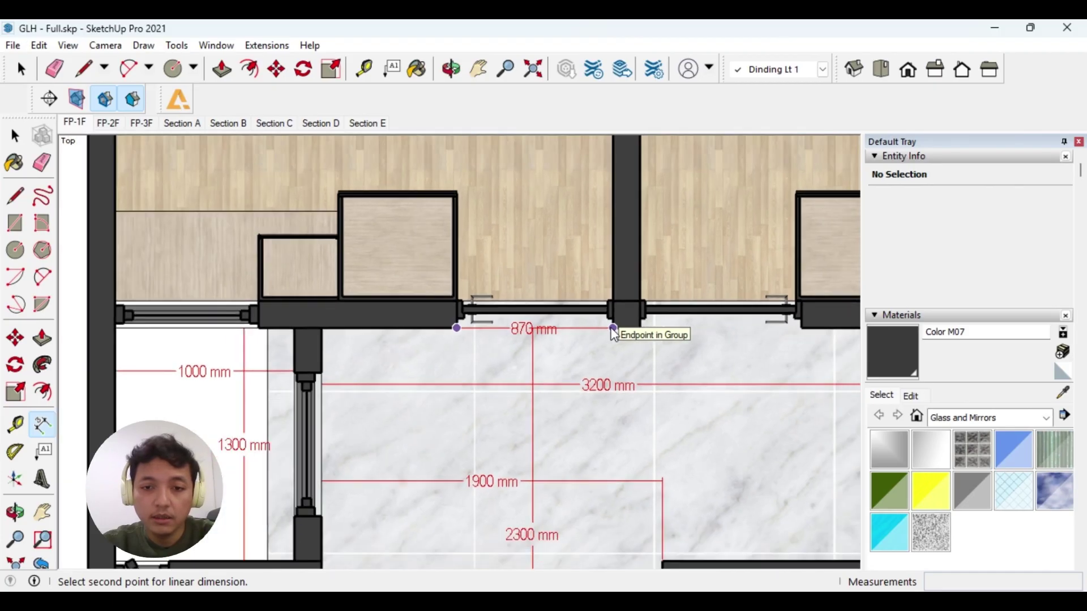
{"action": "scroll", "coordinate": [614, 334], "scroll_direction": "down", "scroll_amount": 1}
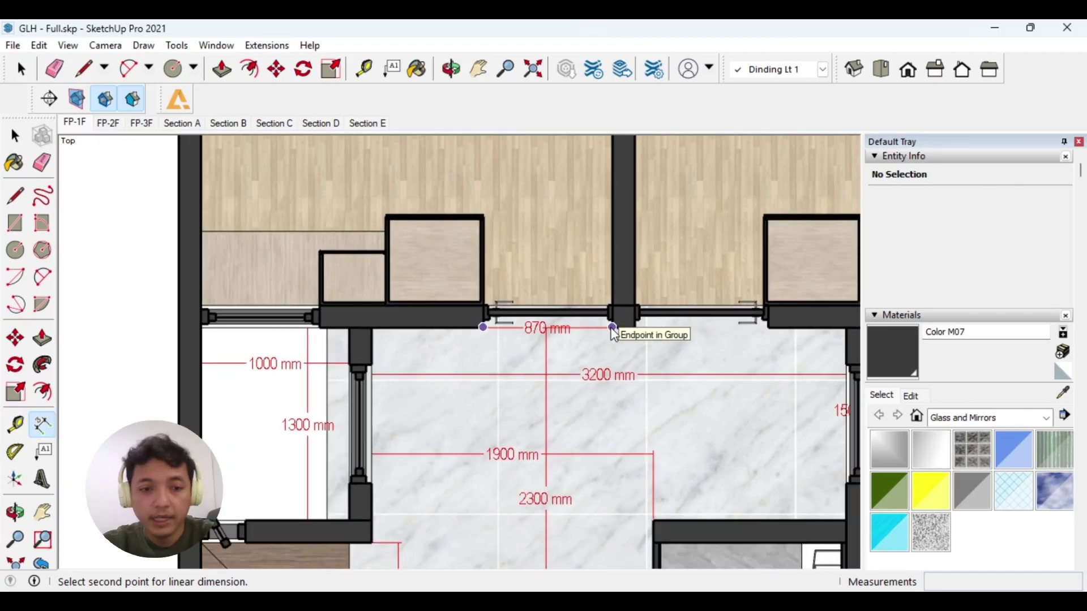
{"action": "left_click", "coordinate": [612, 327]}
{"action": "left_click", "coordinate": [610, 346]}
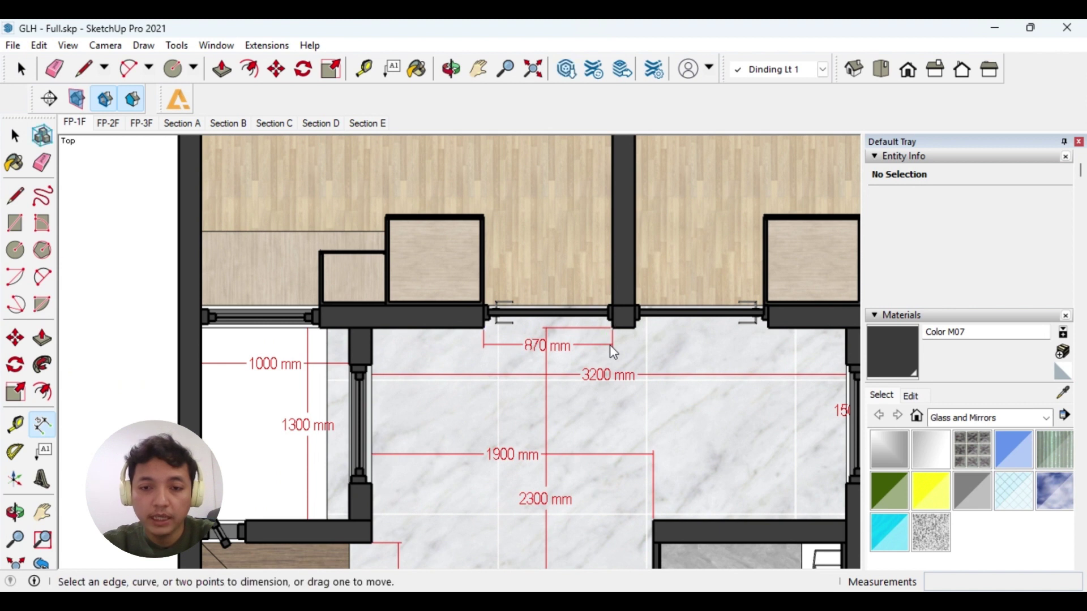
Step: Dimension the door opening of the bedroom on the long-void side, aligned with the neighbouring door dimension
{"action": "left_click", "coordinate": [634, 327]}
{"action": "left_click", "coordinate": [766, 328]}
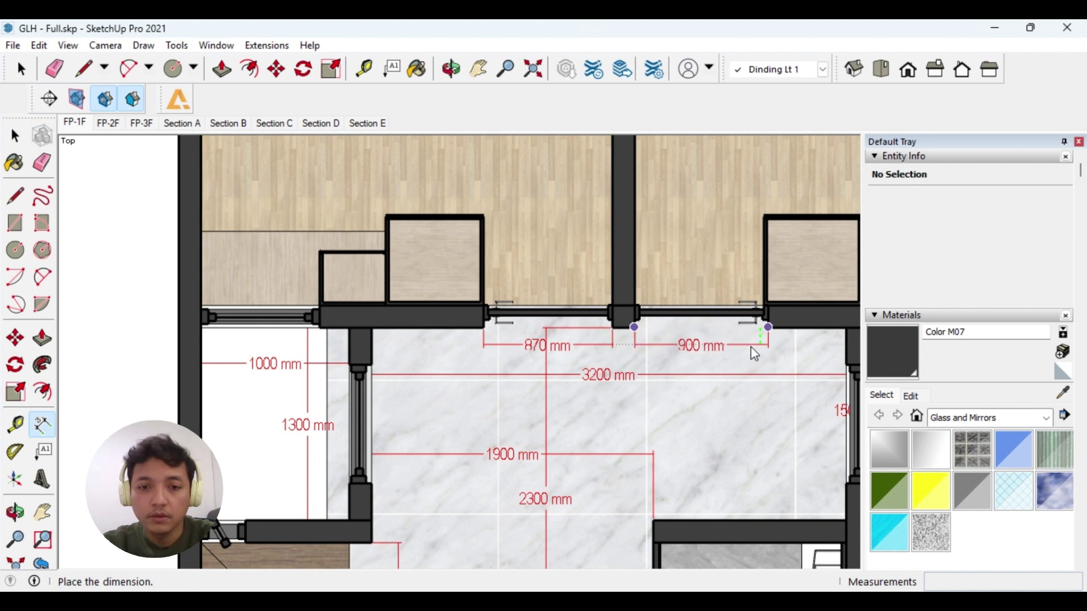
{"action": "left_click", "coordinate": [752, 347]}
{"action": "left_click", "coordinate": [555, 346]}
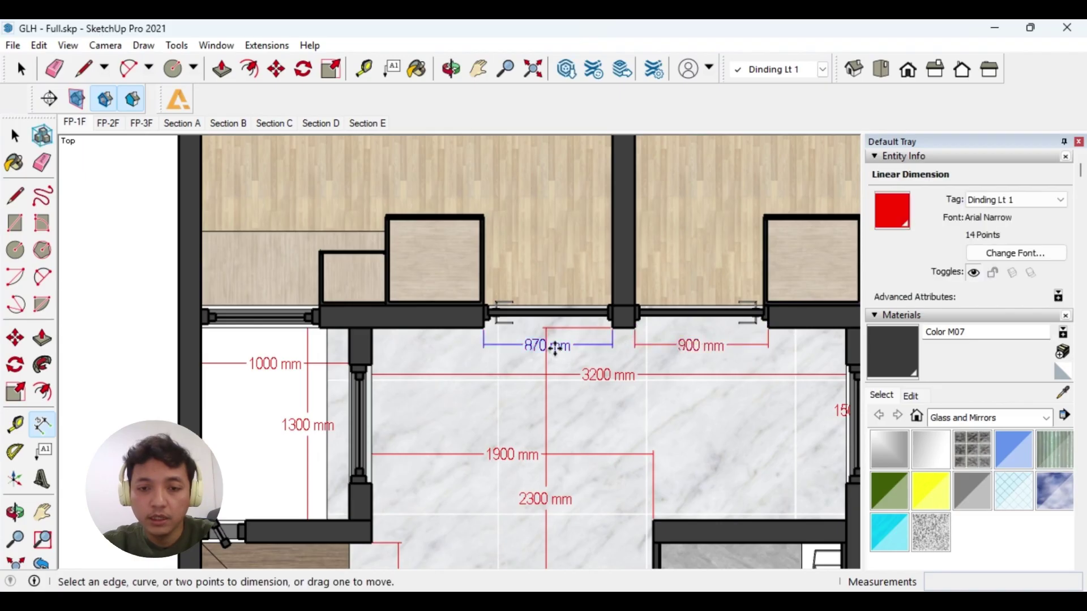
{"action": "key", "text": "space"}
Step: Examine the two bedroom door openings at the central partition and how the bedrooms relate to the hall and bathroom
{"action": "scroll", "coordinate": [553, 347], "scroll_direction": "down", "scroll_amount": 2}
{"action": "key", "text": "h"}
{"action": "left_click_drag", "start_coordinate": [690, 263], "coordinate": [624, 371]}
{"action": "scroll", "coordinate": [505, 355], "scroll_direction": "down", "scroll_amount": 2}
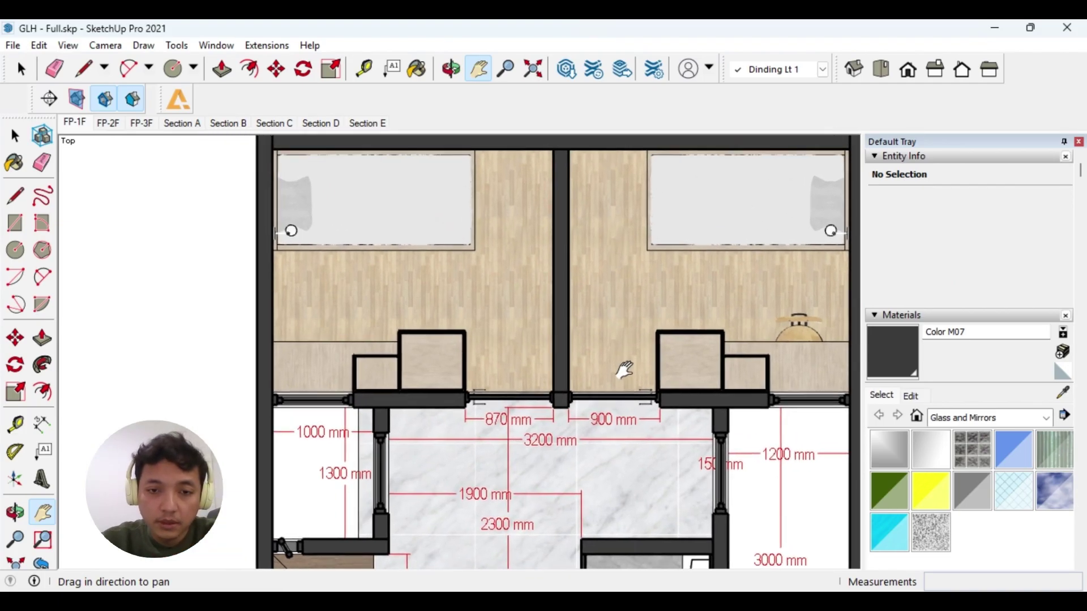
{"action": "scroll", "coordinate": [583, 419], "scroll_direction": "up", "scroll_amount": 2}
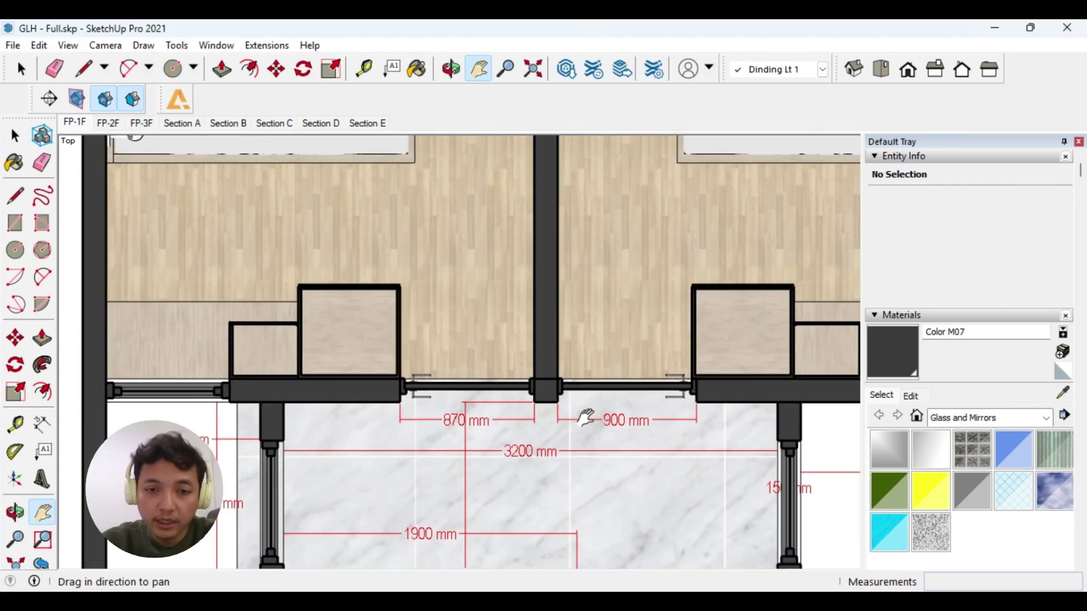
{"action": "scroll", "coordinate": [586, 418], "scroll_direction": "up", "scroll_amount": 3}
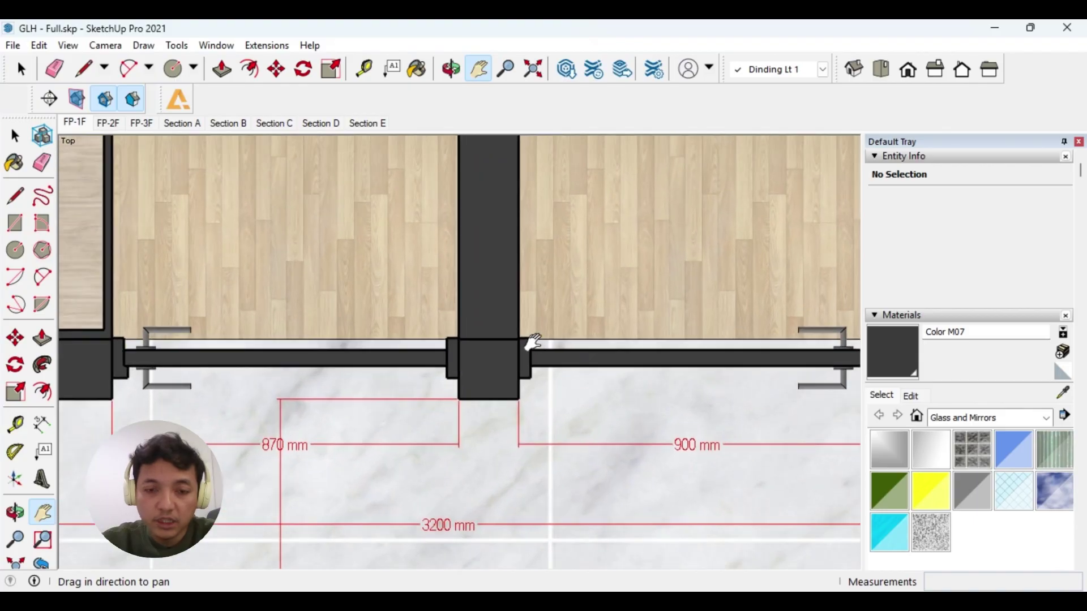
{"action": "scroll", "coordinate": [526, 348], "scroll_direction": "down", "scroll_amount": 3}
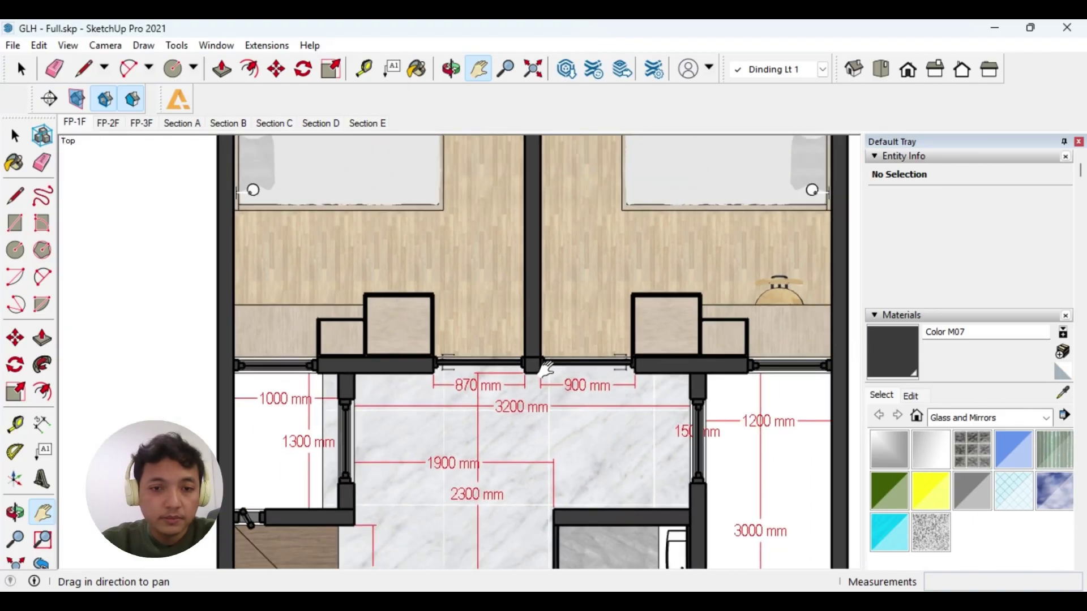
{"action": "left_click_drag", "start_coordinate": [615, 269], "coordinate": [598, 327]}
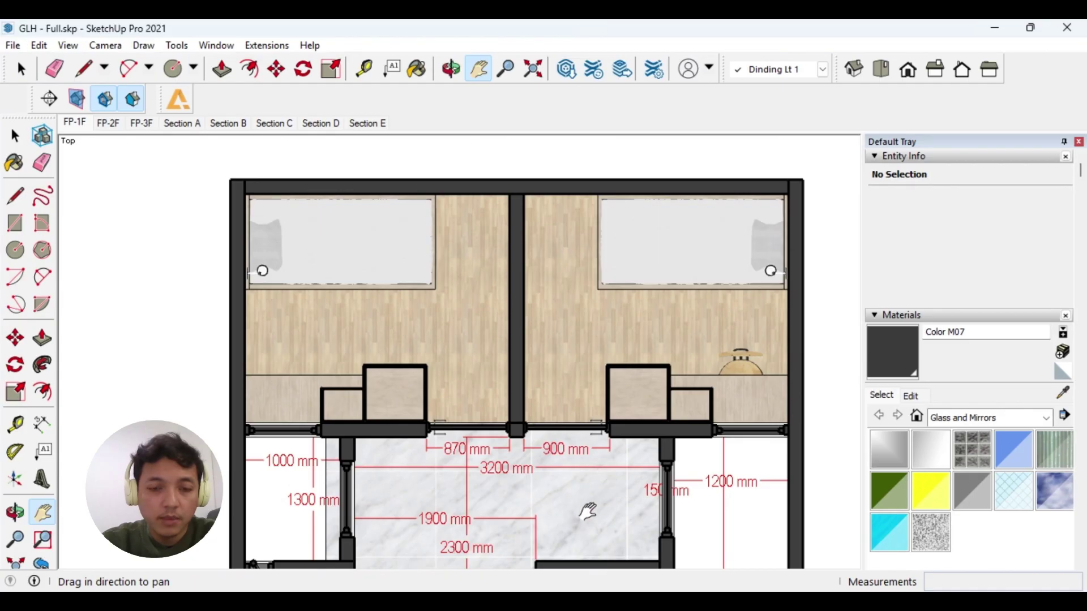
{"action": "left_click_drag", "start_coordinate": [478, 388], "coordinate": [499, 118]}
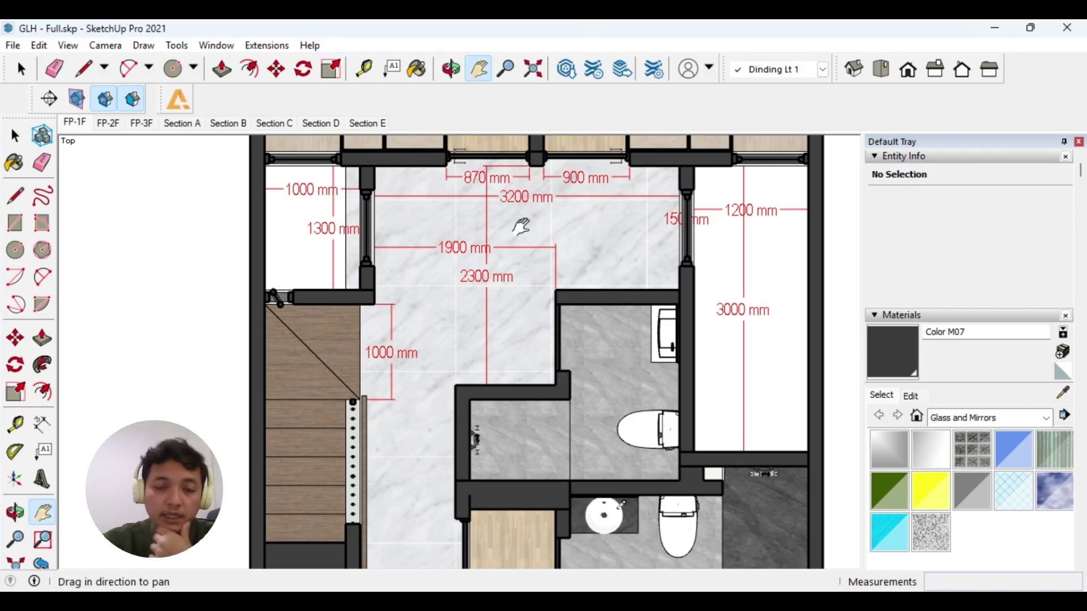
{"action": "left_click_drag", "start_coordinate": [520, 226], "coordinate": [528, 420]}
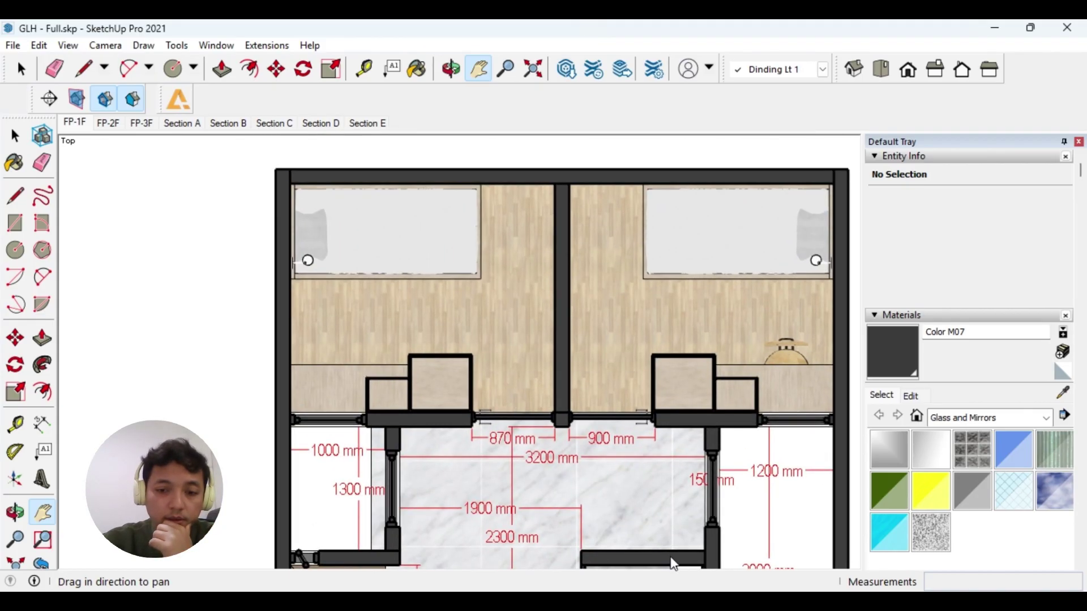
{"action": "left_click_drag", "start_coordinate": [620, 343], "coordinate": [572, 368]}
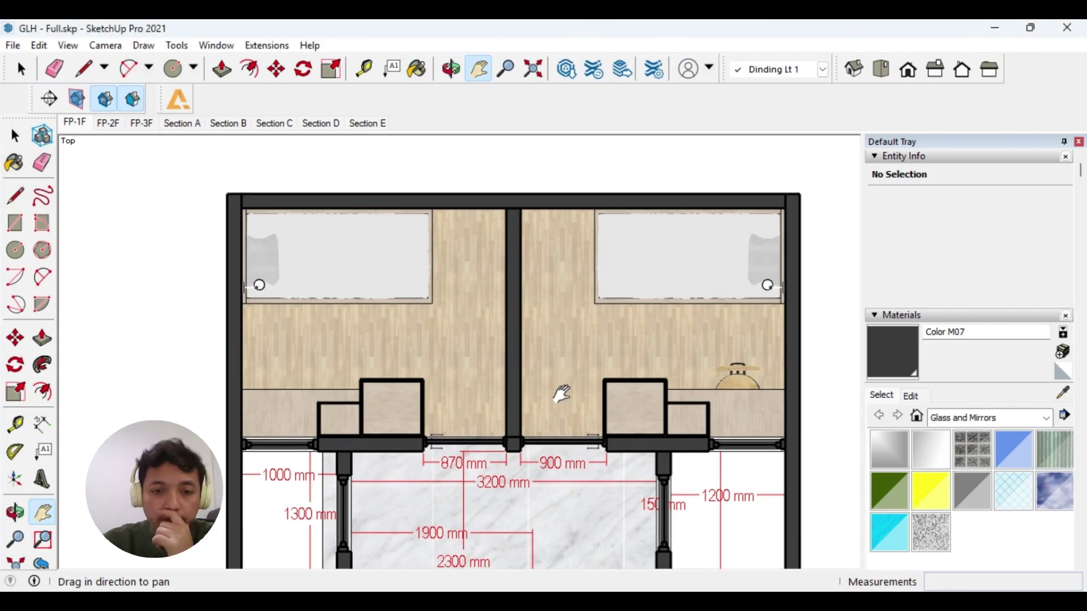
Step: Dimension the stair-side bedroom's inner width from the central partition to the outer wall, placing the dimension just below the bed
{"action": "left_click_drag", "start_coordinate": [456, 381], "coordinate": [603, 349]}
{"action": "scroll", "coordinate": [566, 359], "scroll_direction": "up", "scroll_amount": 1}
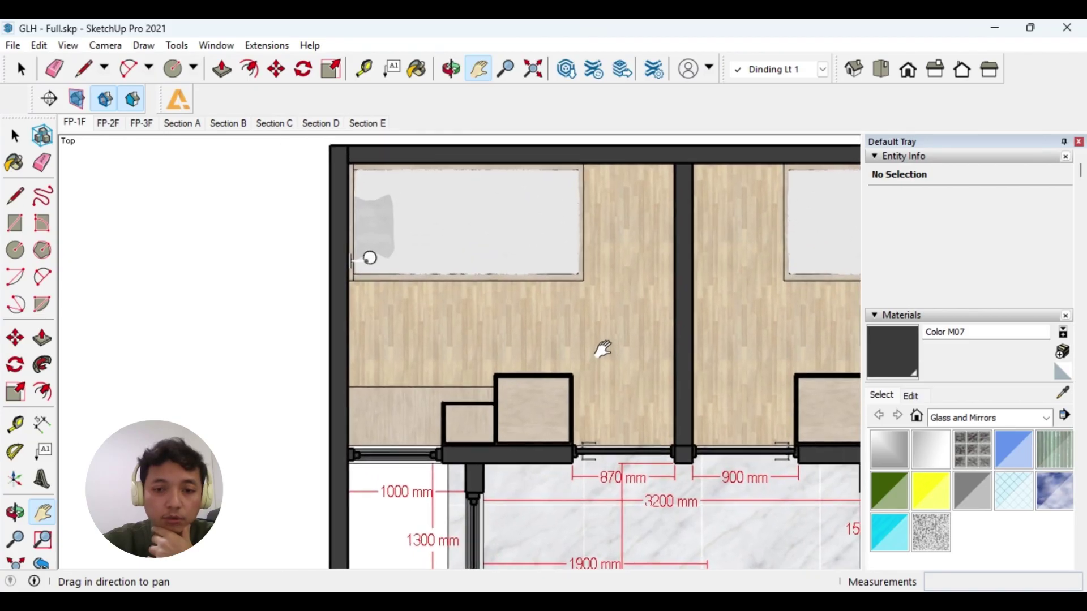
{"action": "left_click", "coordinate": [43, 423]}
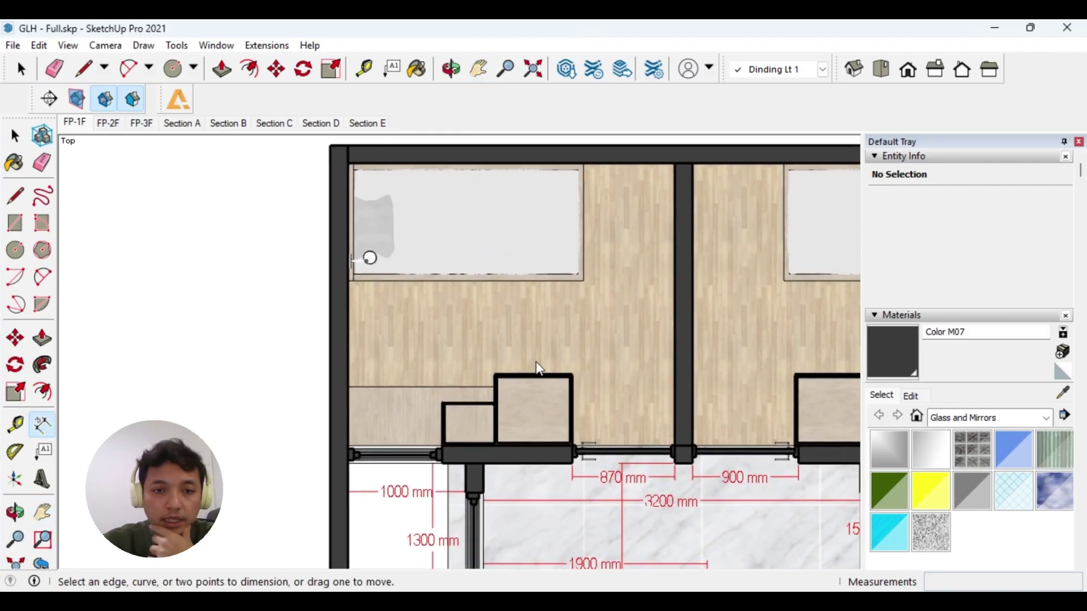
{"action": "left_click", "coordinate": [675, 164]}
{"action": "left_click", "coordinate": [348, 163]}
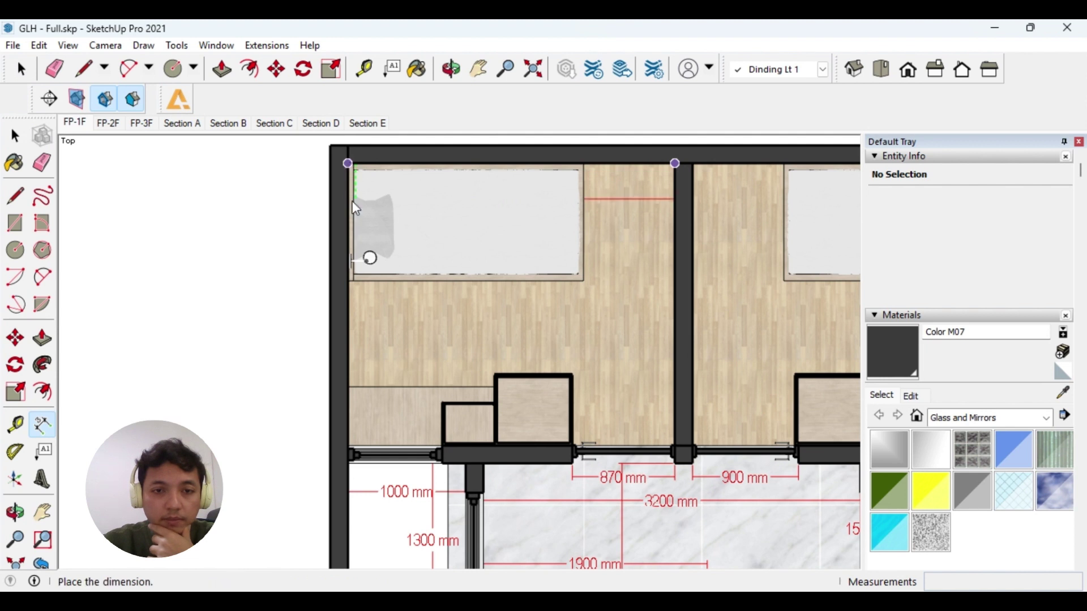
{"action": "left_click", "coordinate": [353, 318]}
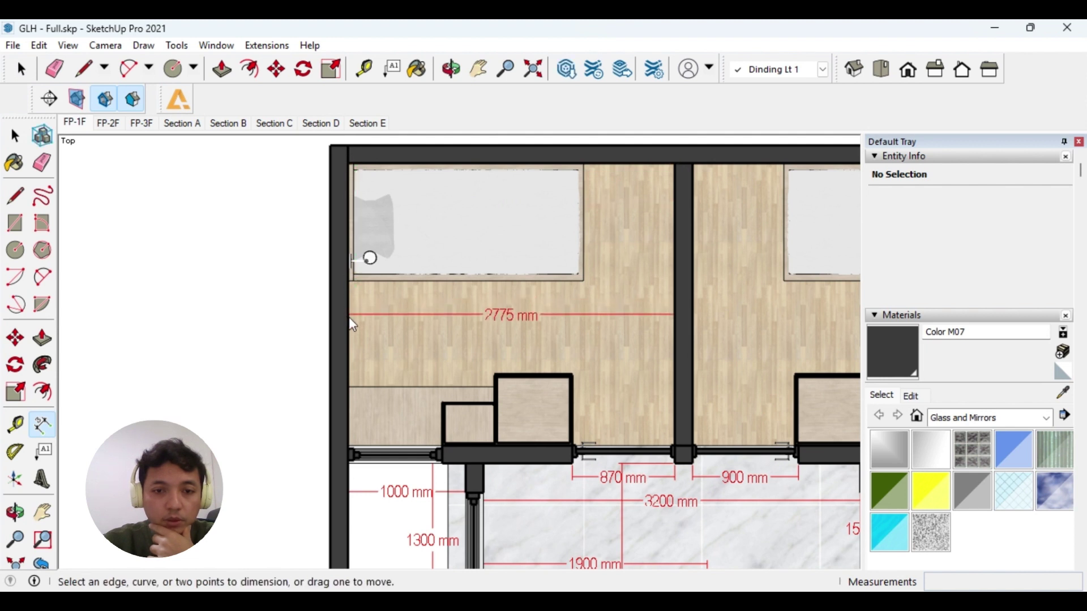
Step: Dimension the stair-side bedroom's inner depth along the central partition, from the rear wall to the door wall, placing it between bed and partition
{"action": "left_click", "coordinate": [674, 164]}
{"action": "scroll", "coordinate": [669, 452], "scroll_direction": "up", "scroll_amount": 2}
{"action": "left_click", "coordinate": [673, 445]}
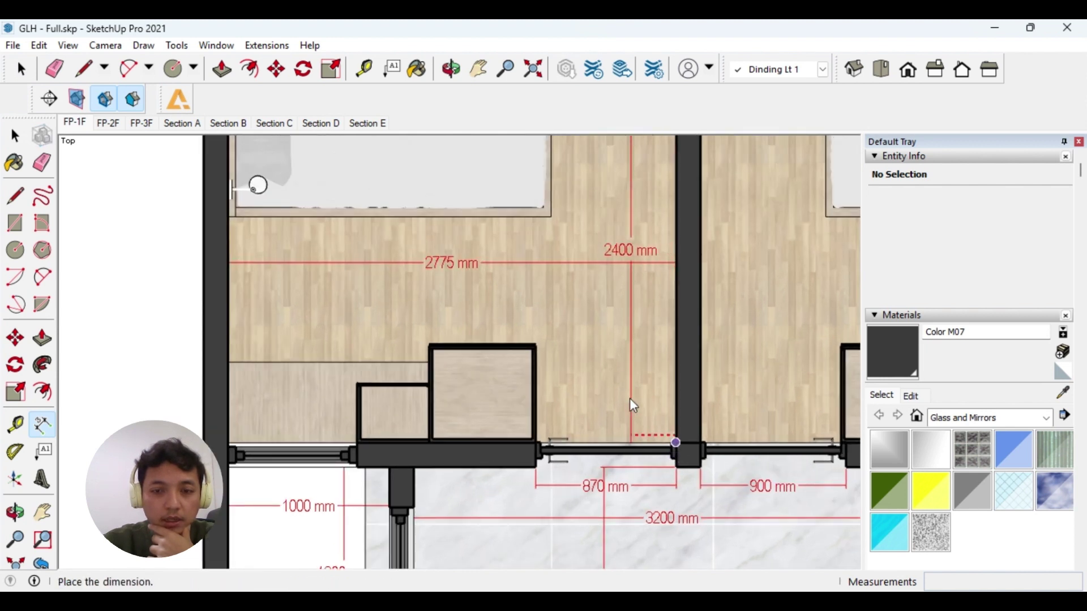
{"action": "left_click", "coordinate": [626, 395]}
{"action": "scroll", "coordinate": [602, 387], "scroll_direction": "down", "scroll_amount": 3}
{"action": "key", "text": "h"}
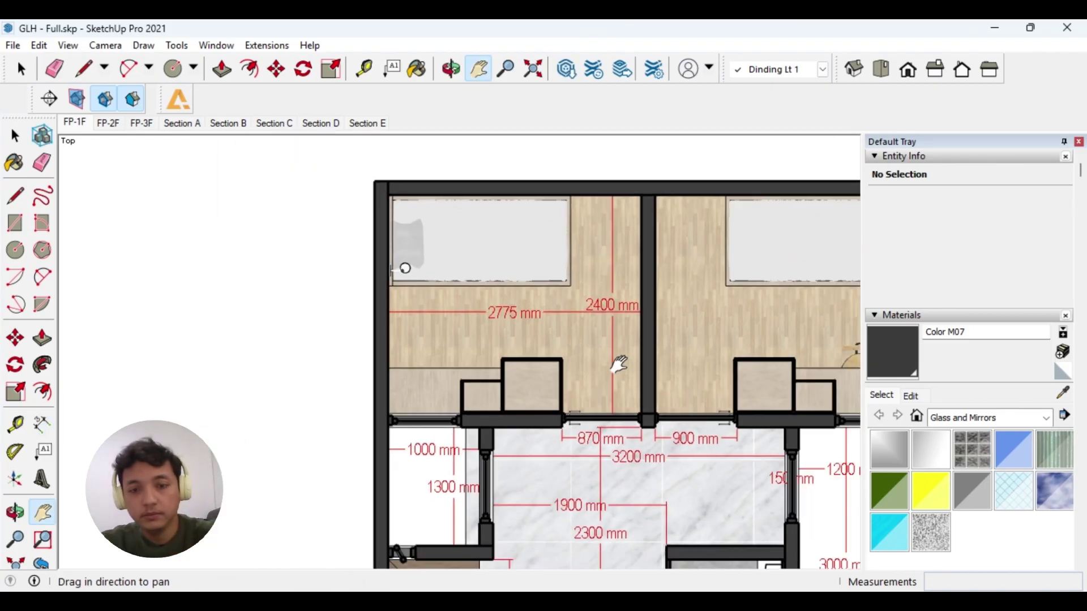
{"action": "left_click_drag", "start_coordinate": [619, 364], "coordinate": [581, 384]}
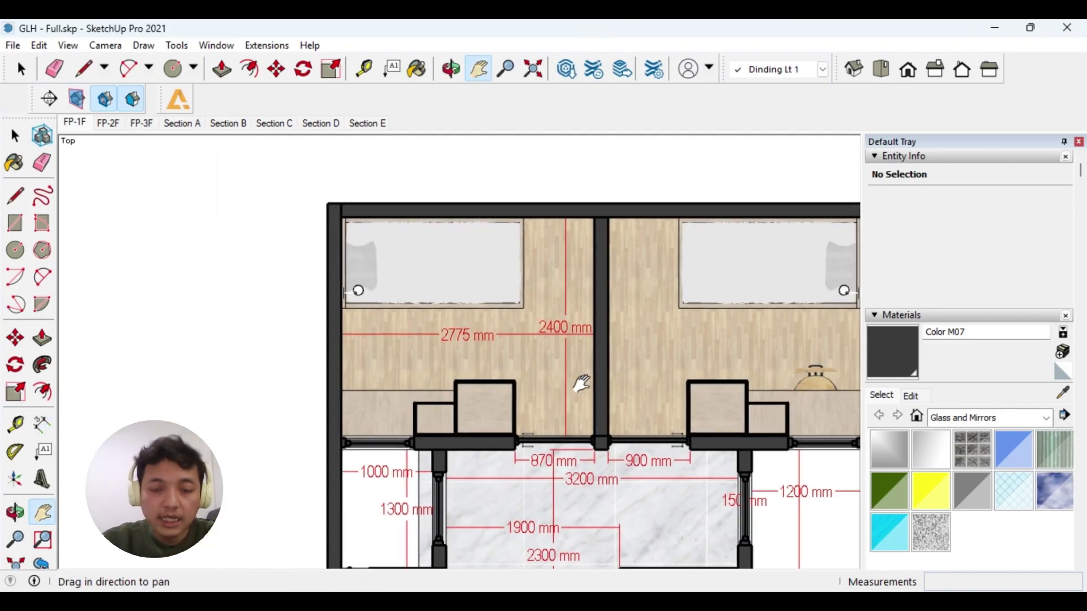
{"action": "key", "text": "space"}
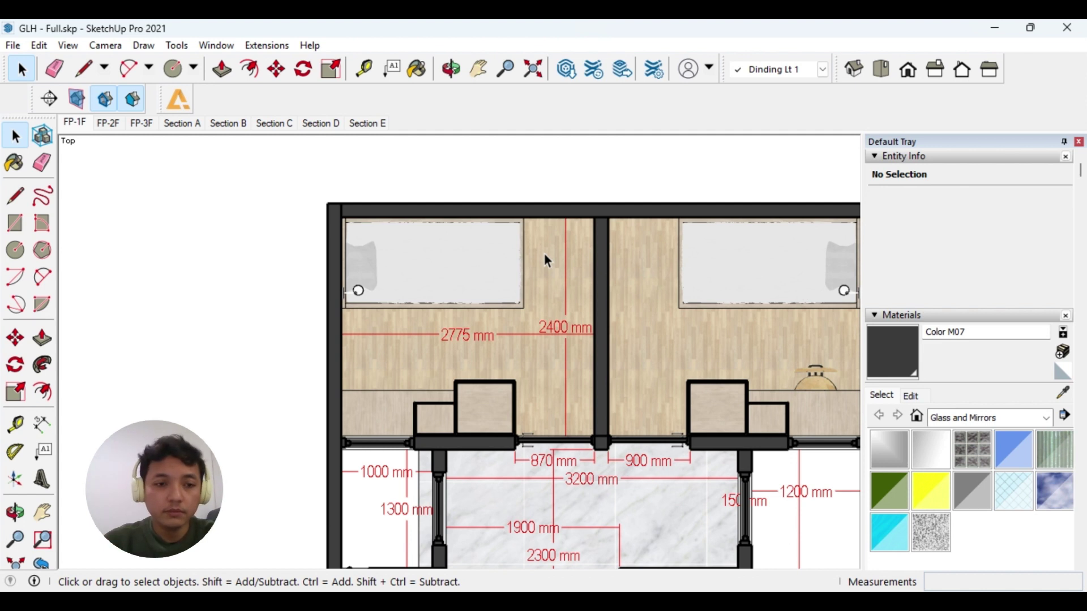
Step: Dimension the width of the stair-side bedroom's bed, placing the dimension in the aisle beside the foot of the bed
{"action": "left_click", "coordinate": [42, 423]}
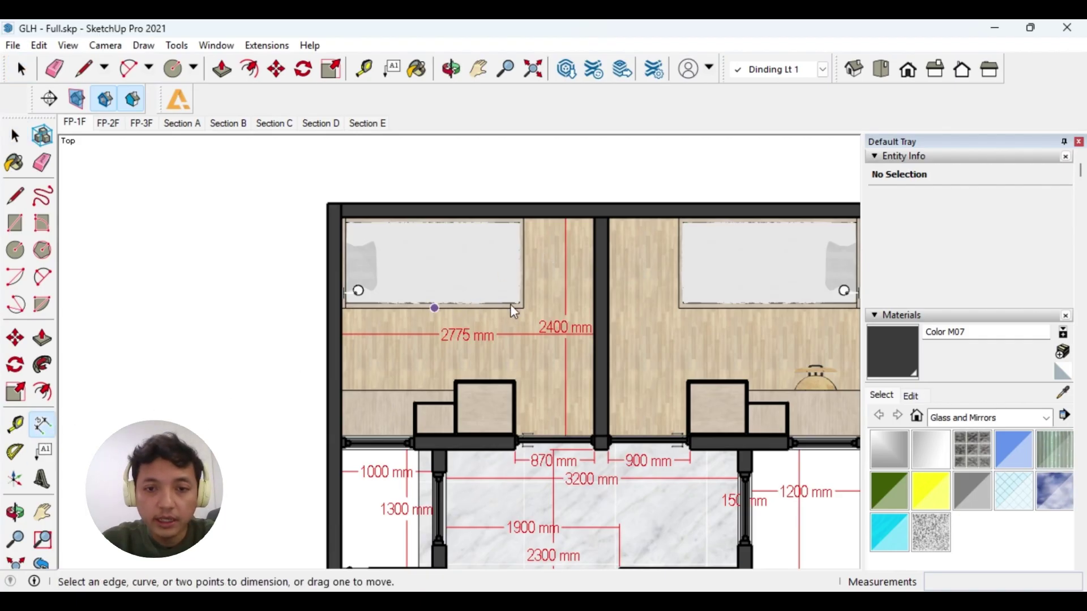
{"action": "scroll", "coordinate": [510, 305], "scroll_direction": "up", "scroll_amount": 2}
{"action": "left_click", "coordinate": [537, 310]}
{"action": "left_click", "coordinate": [537, 186]}
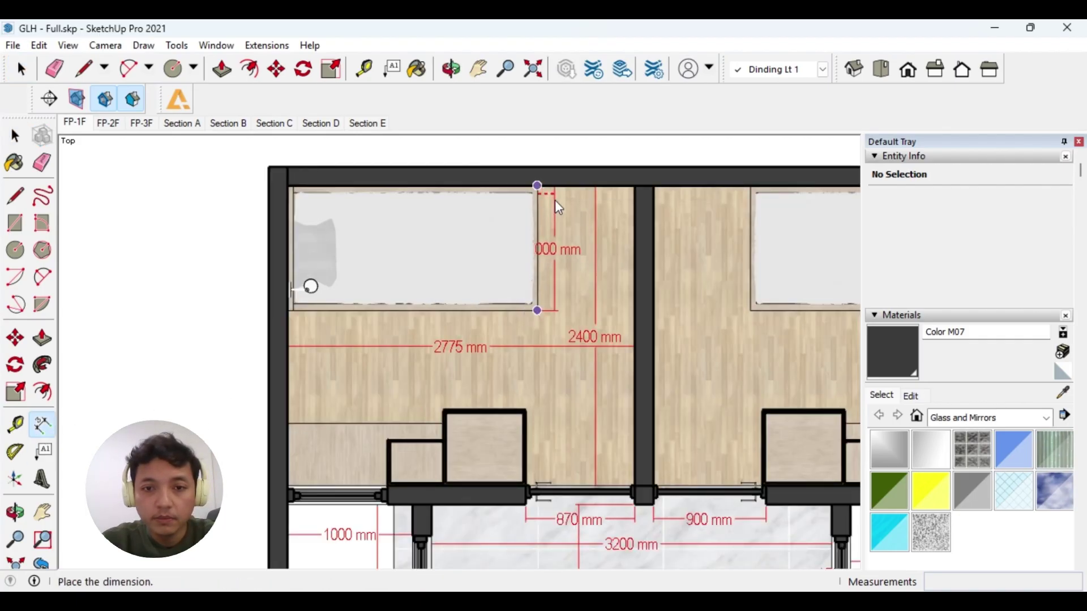
{"action": "left_click", "coordinate": [572, 200]}
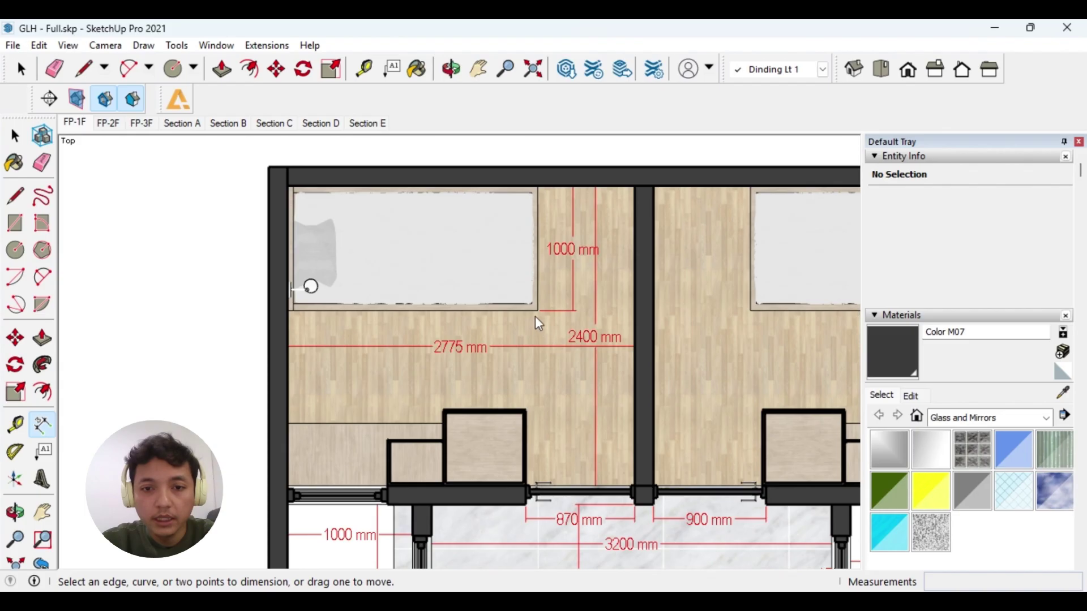
Step: Dimension the bed's length from its foot corner to the outer wall, placing the dimension just below the bed
{"action": "left_click", "coordinate": [535, 317]}
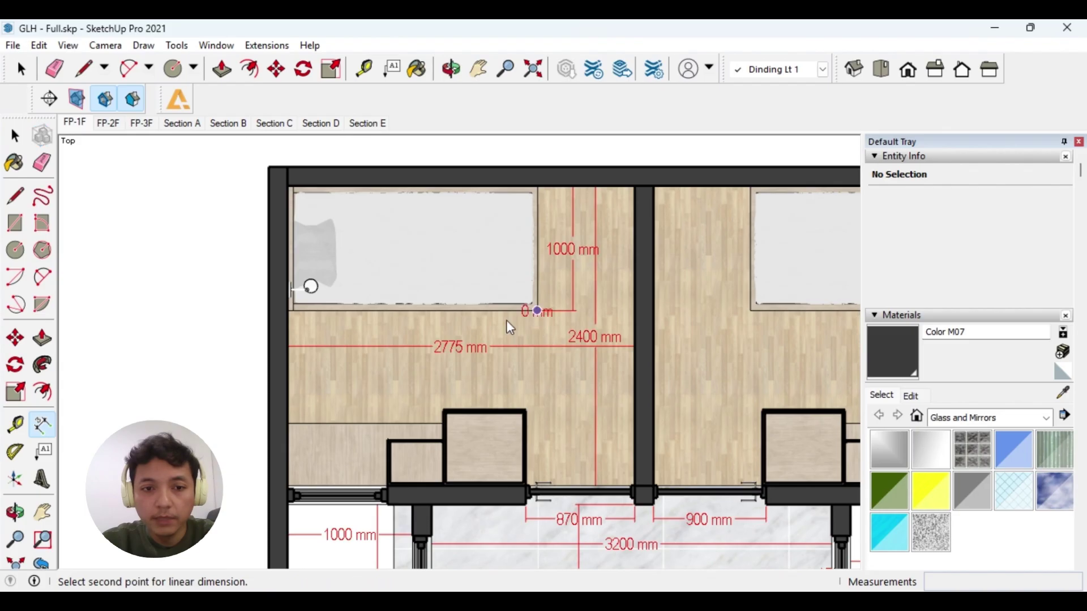
{"action": "left_click", "coordinate": [286, 311]}
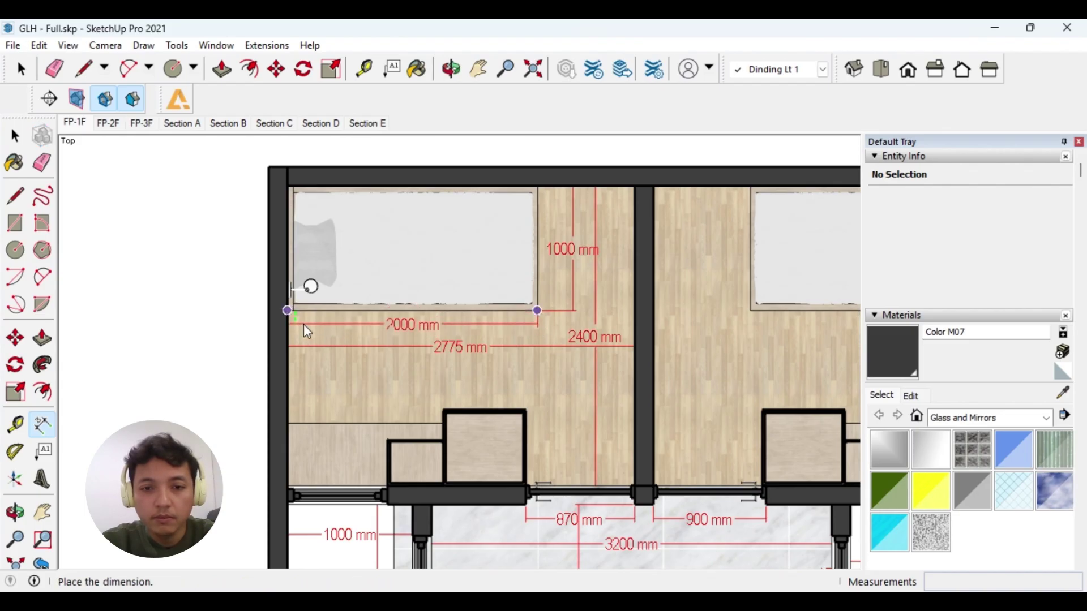
{"action": "left_click", "coordinate": [303, 325]}
{"action": "key", "text": "space"}
Step: Dimension the depth of the stair-side bedroom's wardrobe from the door wall to its front, placing it in the floor area beside the wardrobe
{"action": "key", "text": "h"}
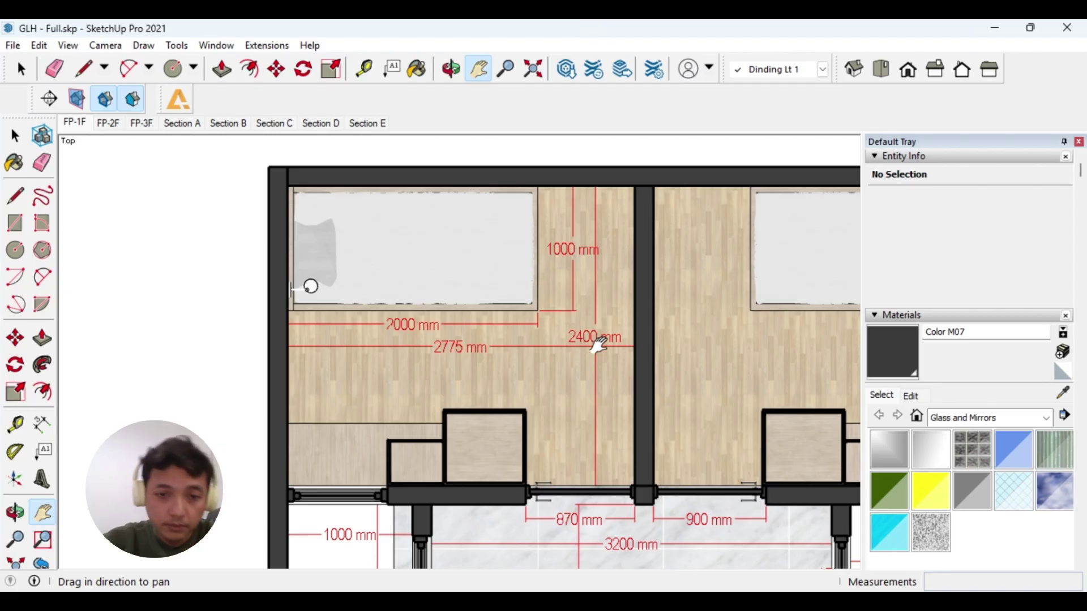
{"action": "left_click_drag", "start_coordinate": [584, 384], "coordinate": [624, 325]}
{"action": "left_click", "coordinate": [42, 430]}
{"action": "scroll", "coordinate": [566, 363], "scroll_direction": "up", "scroll_amount": 5}
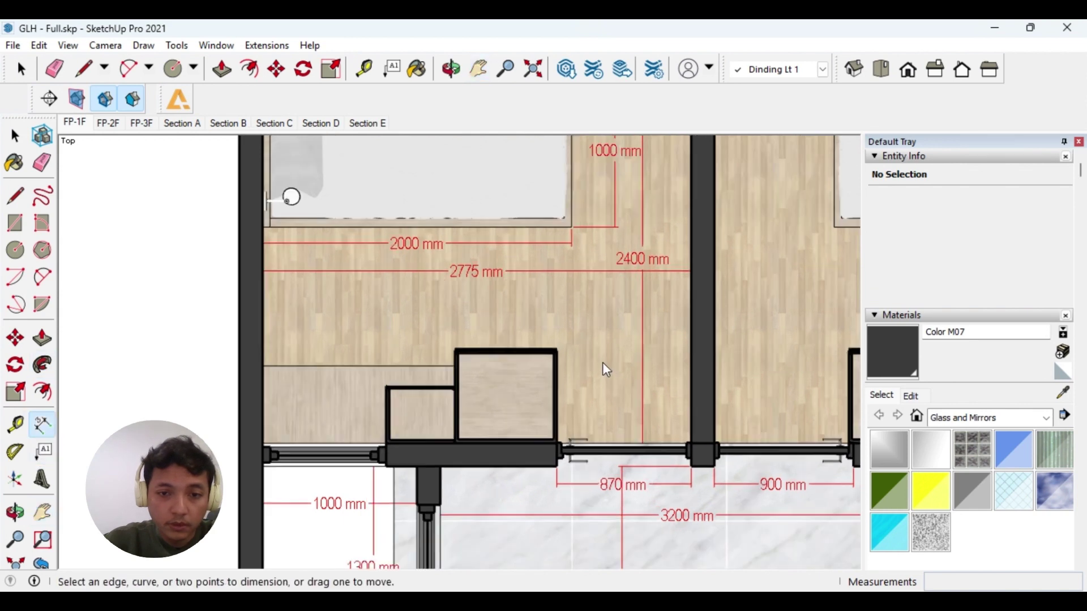
{"action": "scroll", "coordinate": [561, 464], "scroll_direction": "up", "scroll_amount": 1}
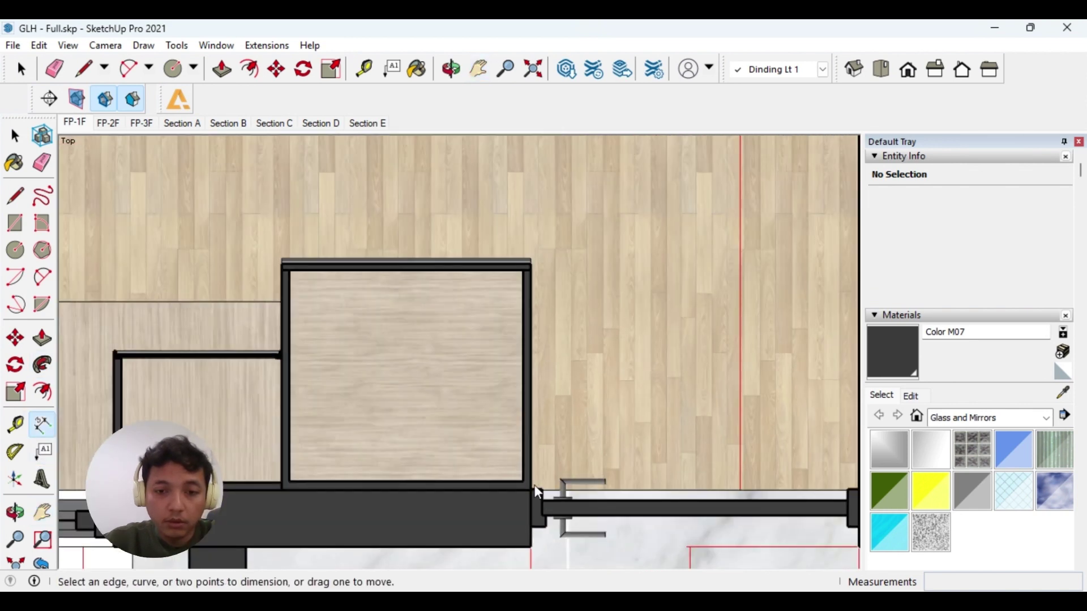
{"action": "left_click", "coordinate": [530, 490]}
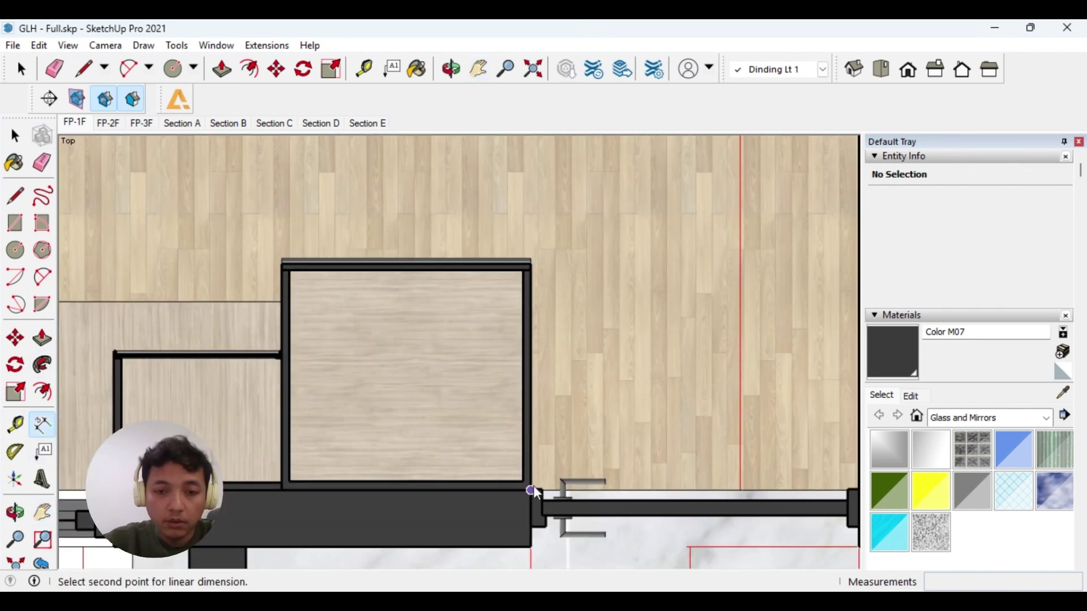
{"action": "left_click", "coordinate": [532, 267]}
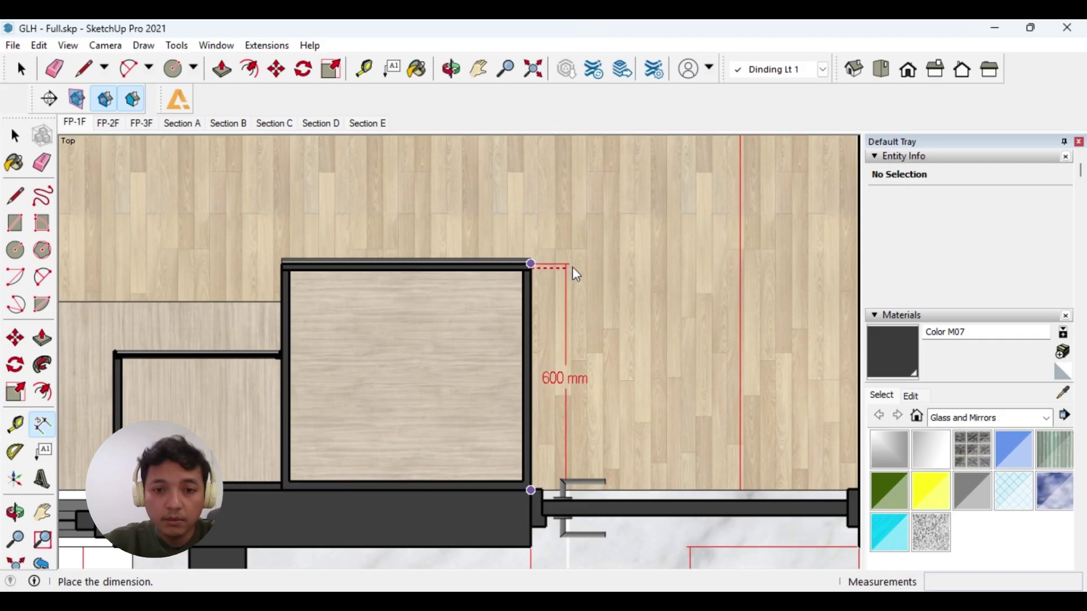
{"action": "left_click", "coordinate": [667, 294]}
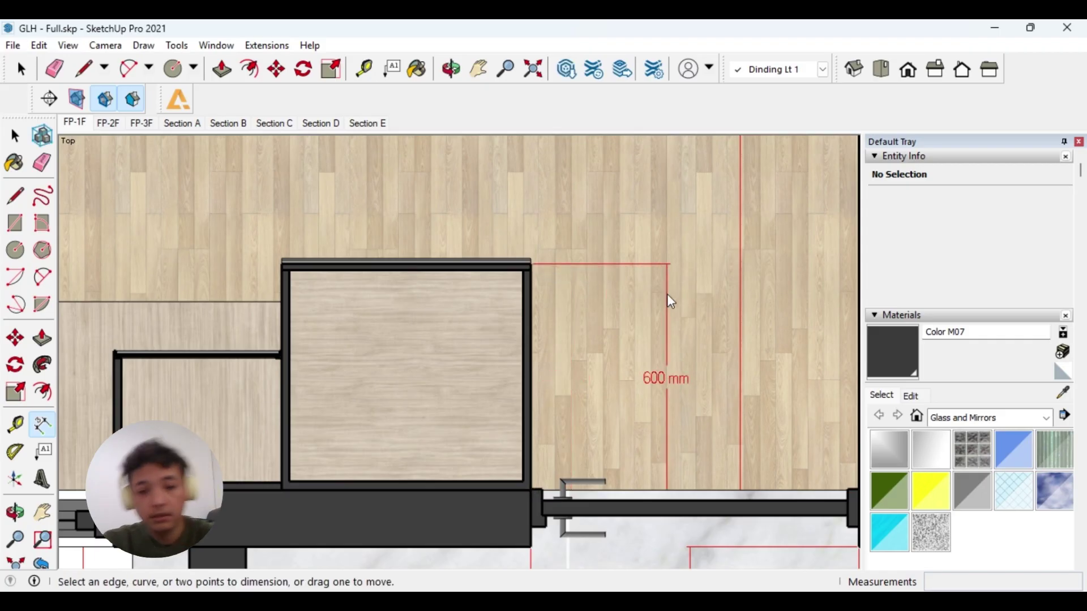
Step: Dimension the thickness of the wardrobe's back panel and of its front panel, placing both dimensions on the door side of the wardrobe
{"action": "middle_click_drag", "start_coordinate": [687, 345], "coordinate": [679, 319], "text": "shift"}
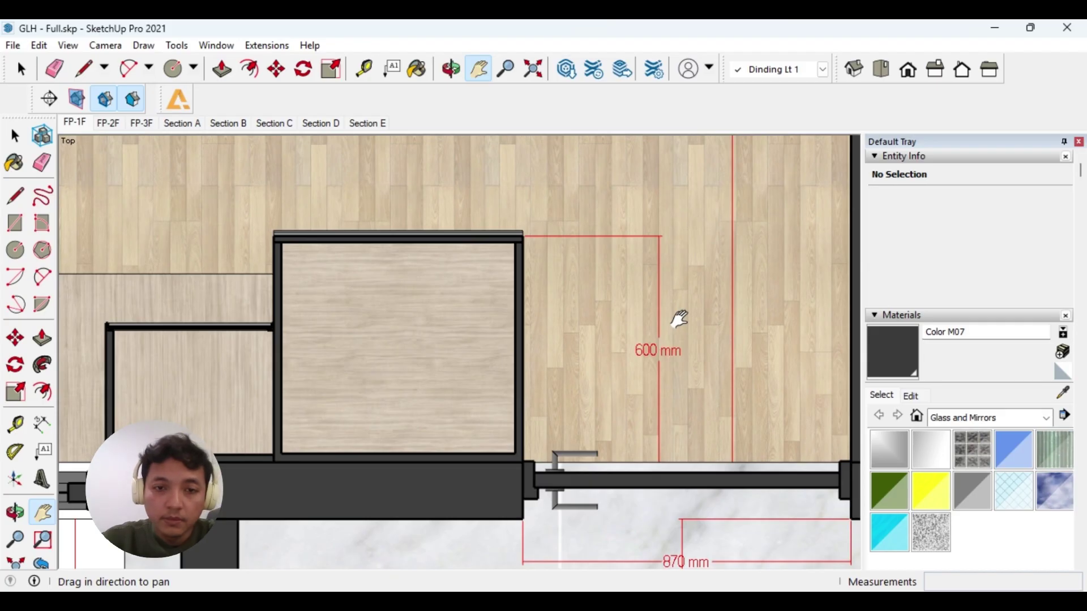
{"action": "scroll", "coordinate": [679, 319], "scroll_direction": "down", "scroll_amount": 2}
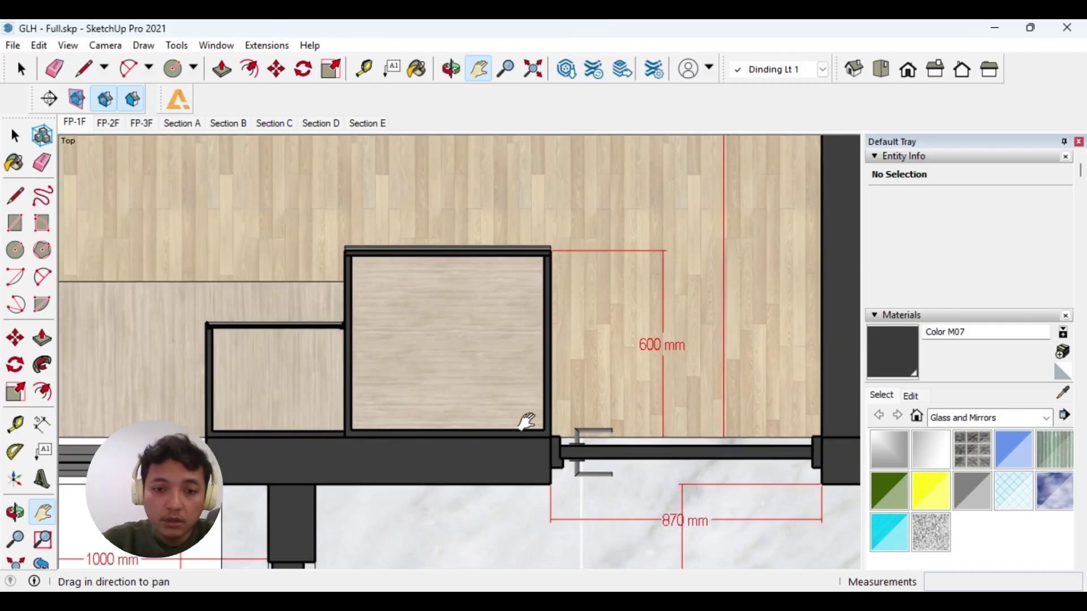
{"action": "left_click", "coordinate": [42, 425]}
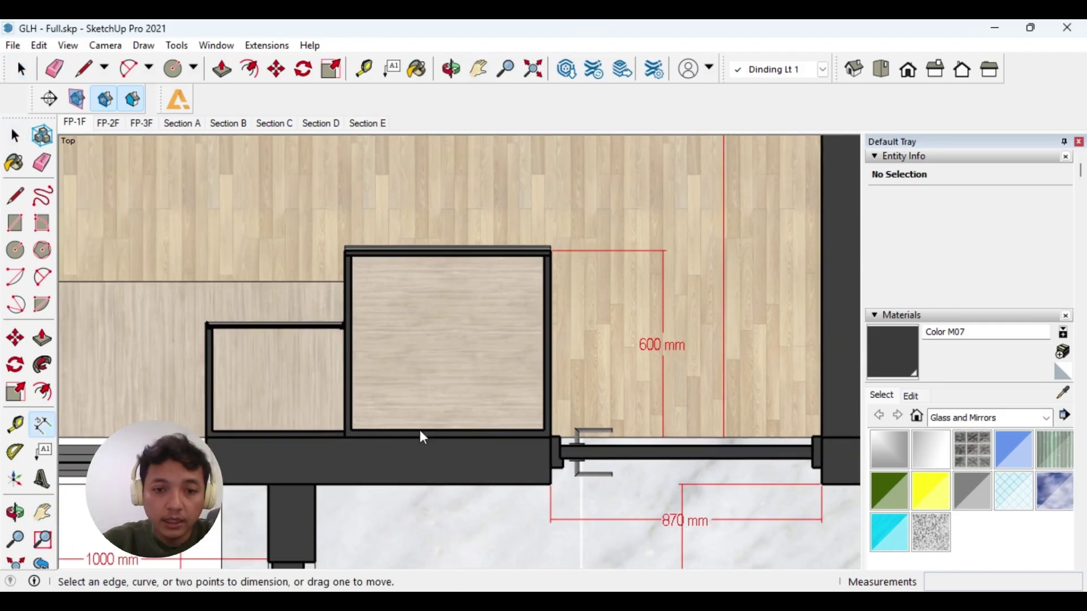
{"action": "left_click", "coordinate": [544, 431]}
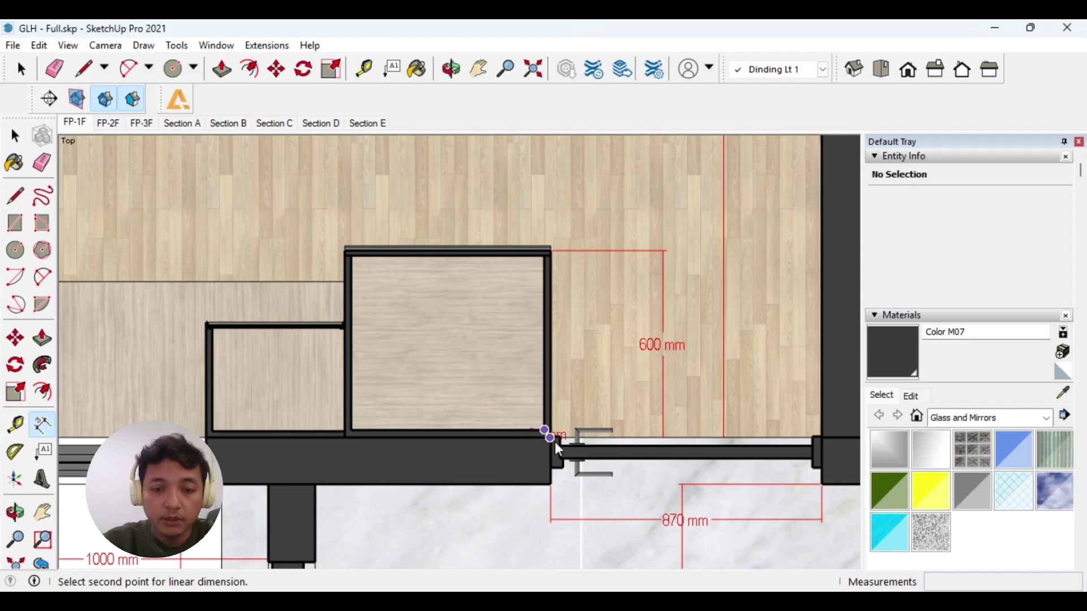
{"action": "left_click", "coordinate": [554, 442]}
{"action": "left_click", "coordinate": [643, 414]}
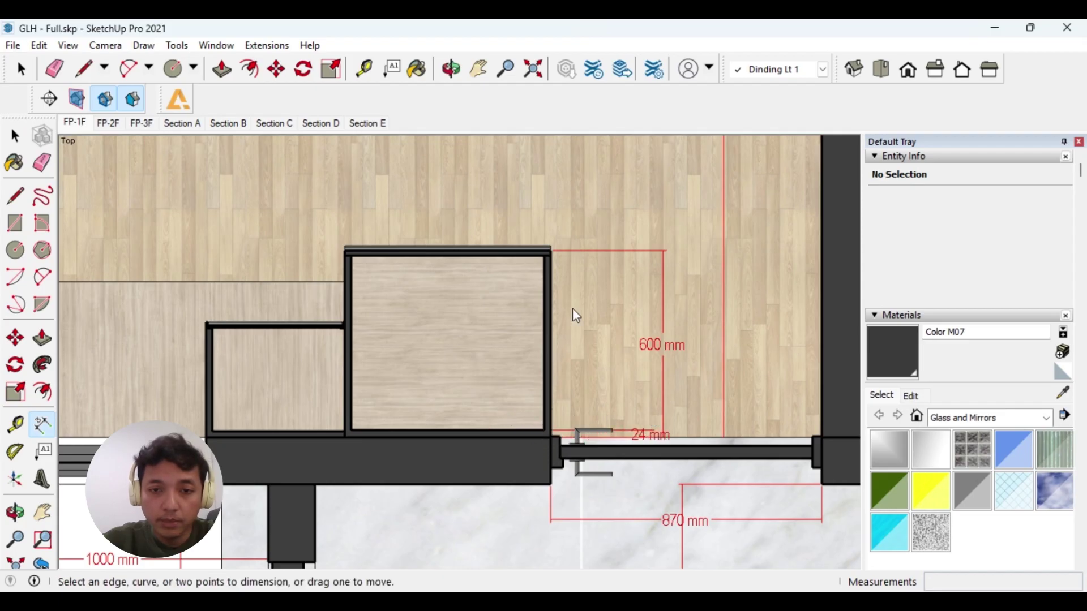
{"action": "left_click", "coordinate": [551, 247]}
{"action": "left_click", "coordinate": [550, 255]}
{"action": "left_click", "coordinate": [709, 241]}
{"action": "key", "text": "space"}
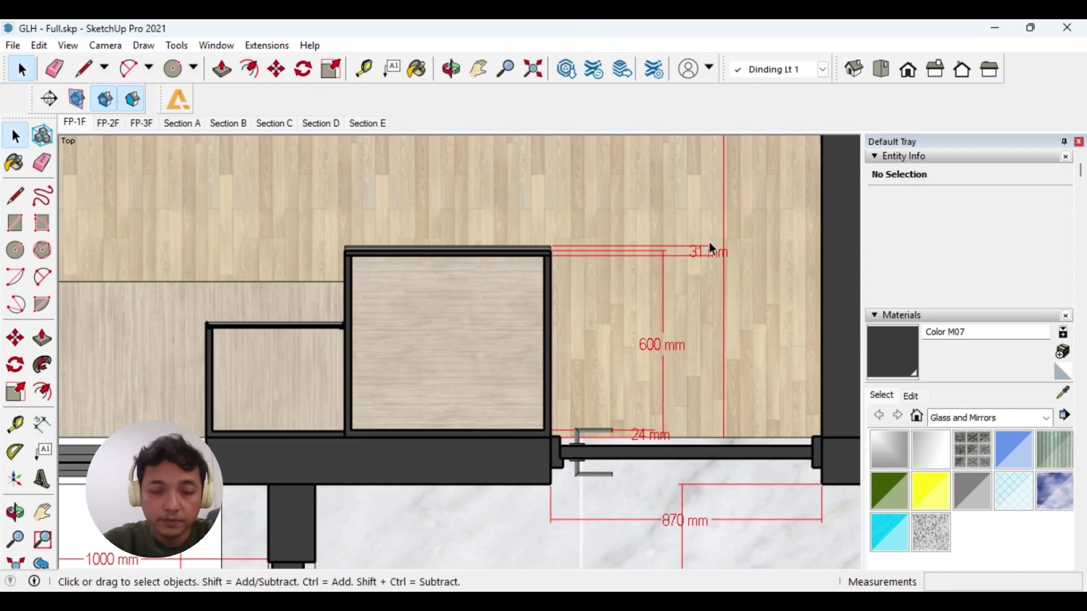
Step: Dimension the wardrobe's width along its front edge, placing the dimension on the floor area in front of it
{"action": "scroll", "coordinate": [593, 301], "scroll_direction": "down", "scroll_amount": 1}
{"action": "left_click", "coordinate": [42, 423]}
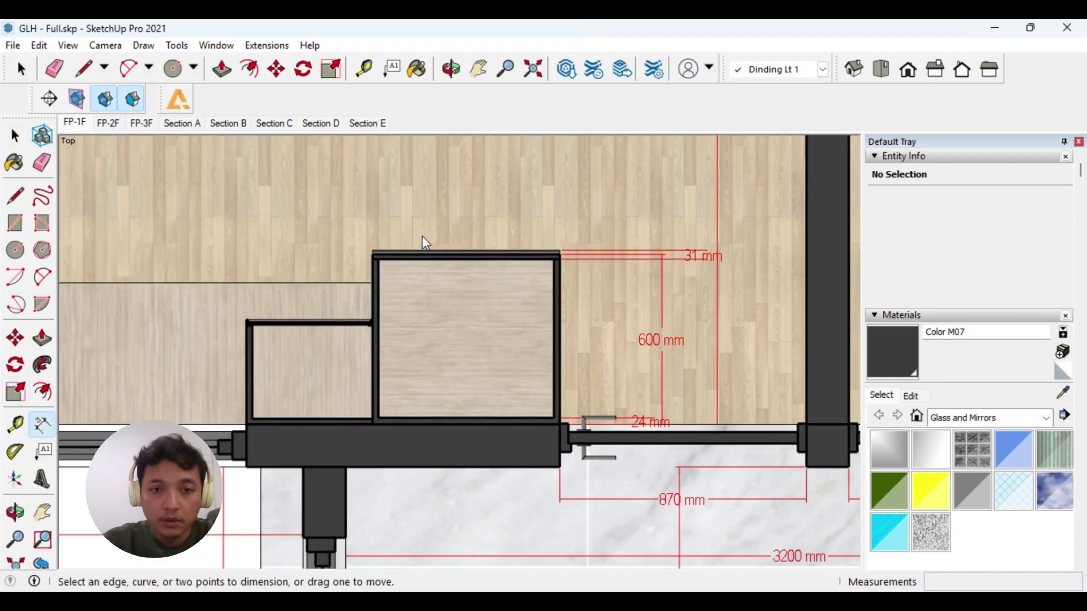
{"action": "left_click", "coordinate": [372, 252]}
{"action": "left_click", "coordinate": [559, 252]}
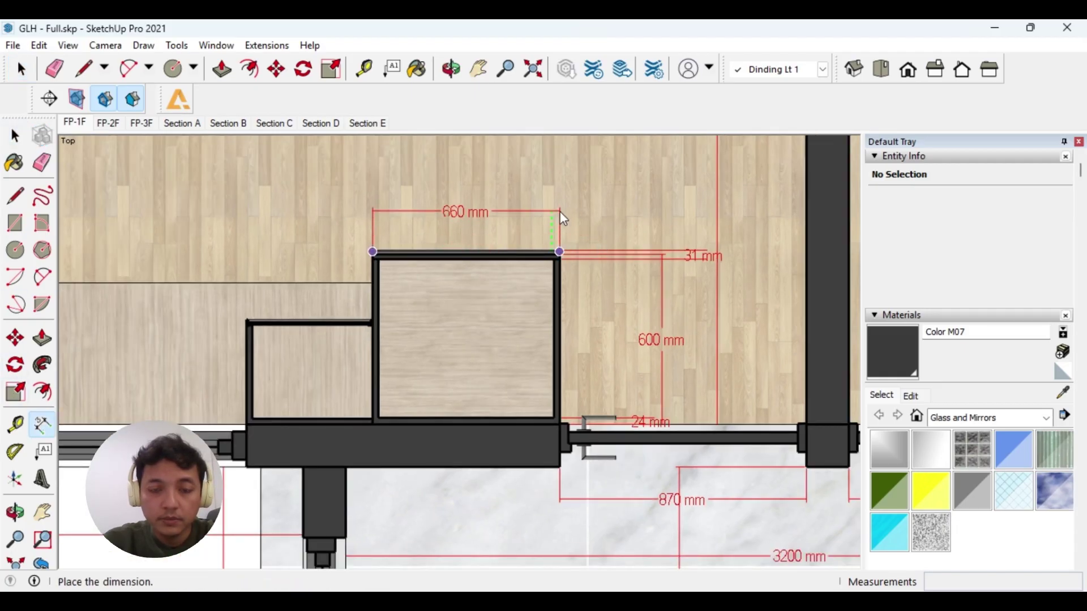
{"action": "left_click", "coordinate": [559, 211]}
{"action": "left_click", "coordinate": [453, 214]}
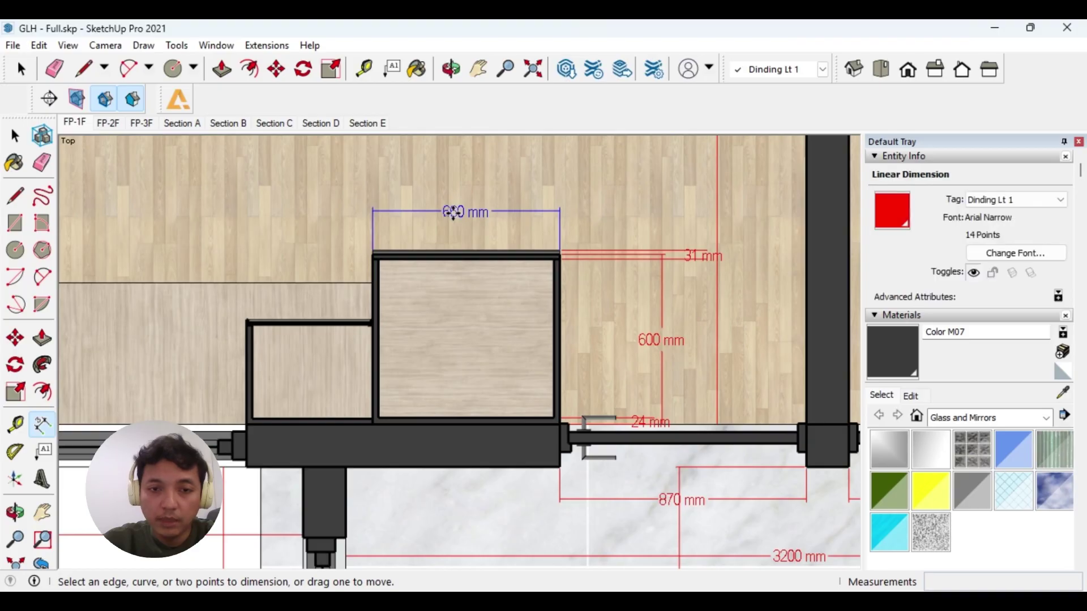
Step: Dimension the depth of the small cabinet beside the wardrobe, placing the dimension over the desk
{"action": "key", "text": "h"}
{"action": "left_click_drag", "start_coordinate": [339, 338], "coordinate": [521, 347]}
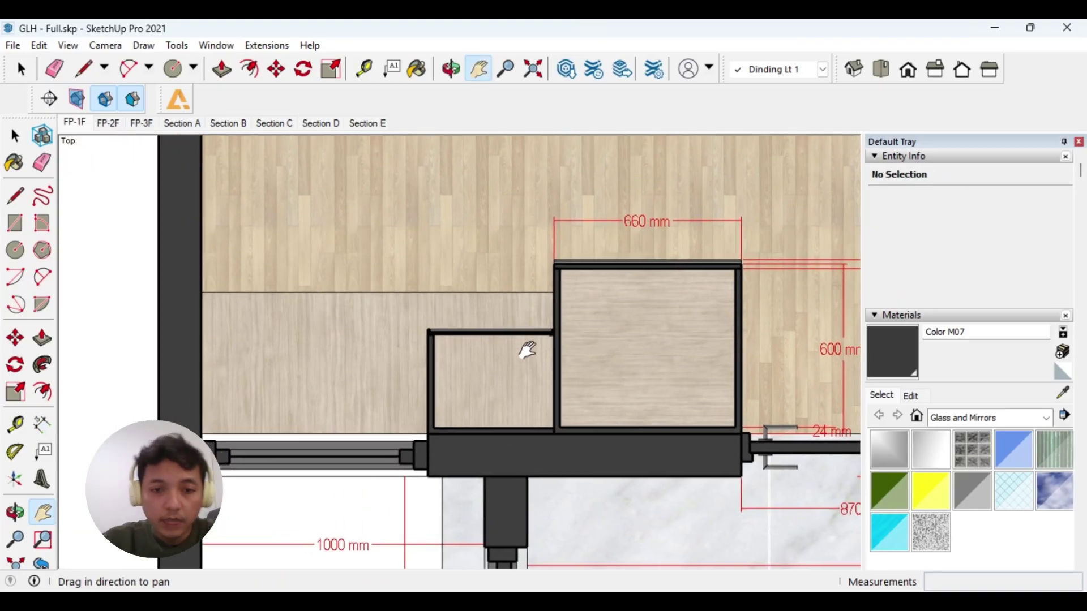
{"action": "left_click", "coordinate": [44, 423]}
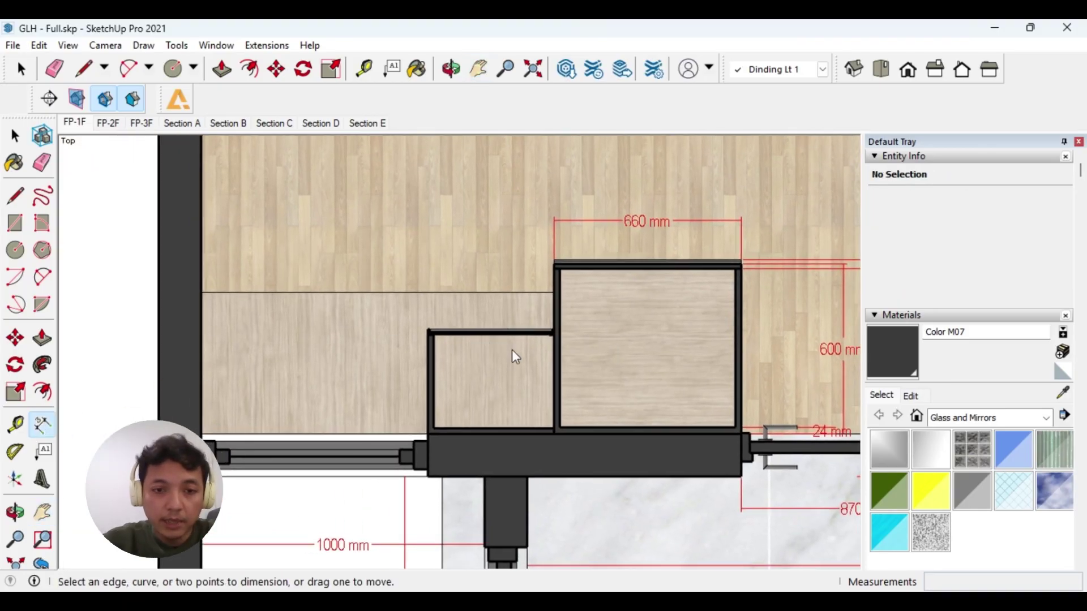
{"action": "left_click", "coordinate": [429, 329]}
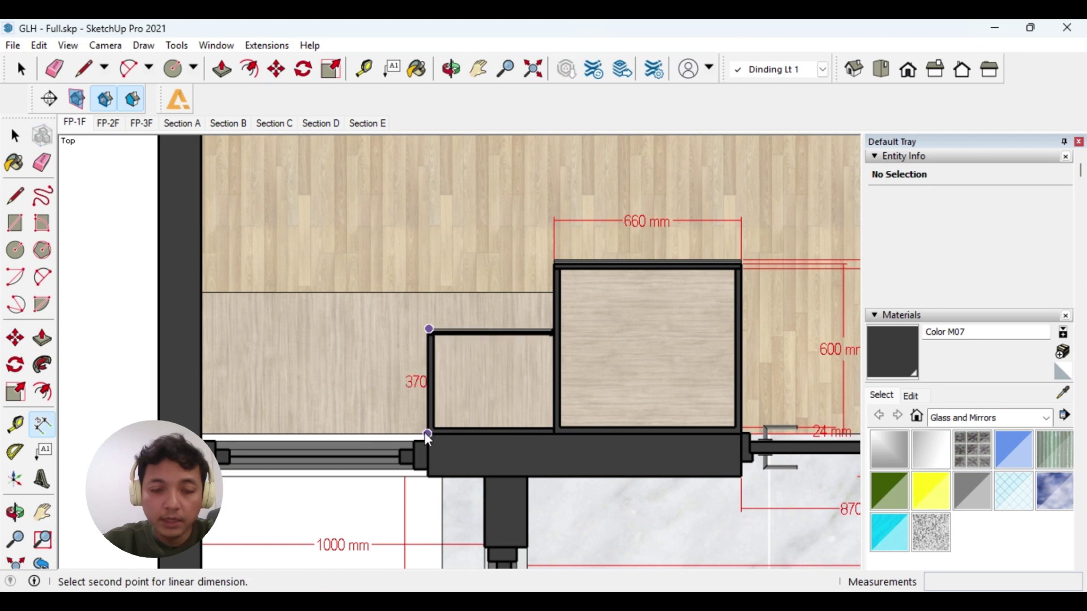
{"action": "left_click", "coordinate": [429, 432]}
{"action": "left_click", "coordinate": [403, 404]}
Step: Dimension the small cabinet's width along its front edge up to the wardrobe, placing the dimension beyond the desk's front edge
{"action": "scroll", "coordinate": [430, 331], "scroll_direction": "up", "scroll_amount": 1}
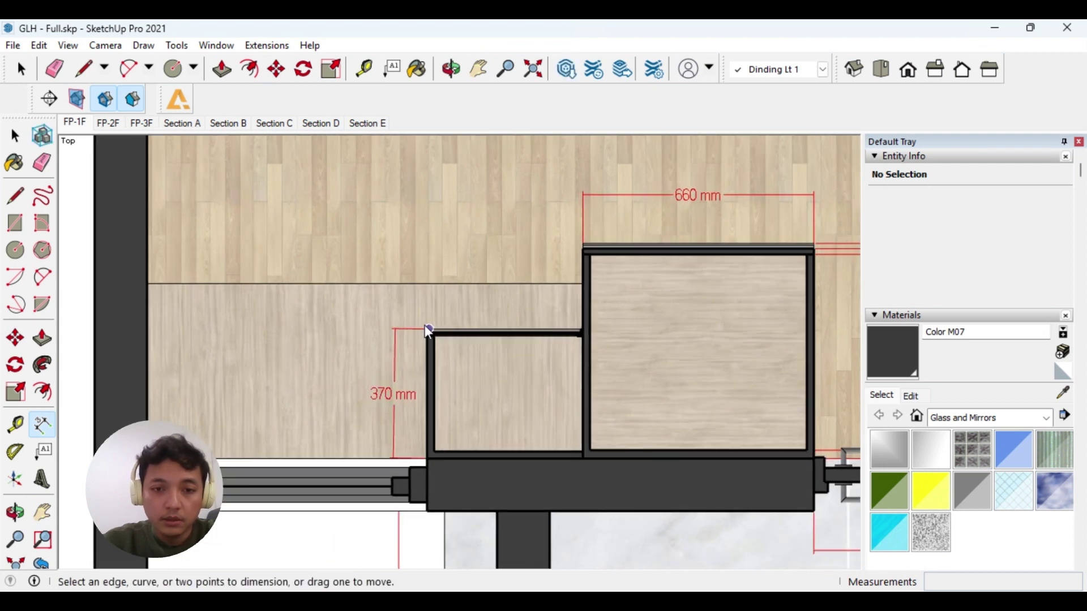
{"action": "left_click", "coordinate": [429, 329]}
{"action": "left_click", "coordinate": [580, 329]}
{"action": "left_click", "coordinate": [557, 243]}
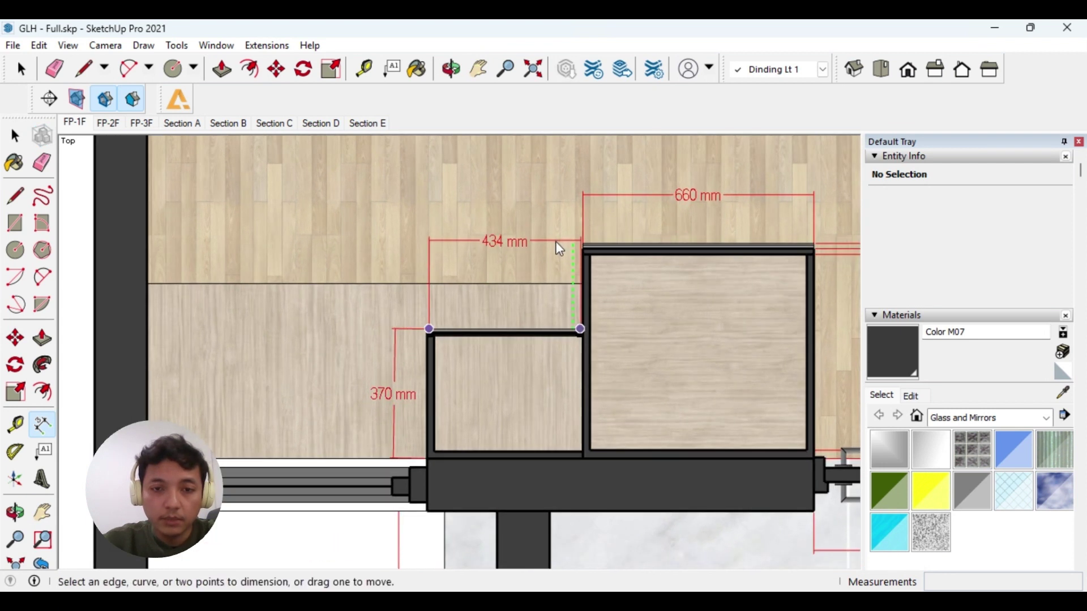
{"action": "key", "text": "space"}
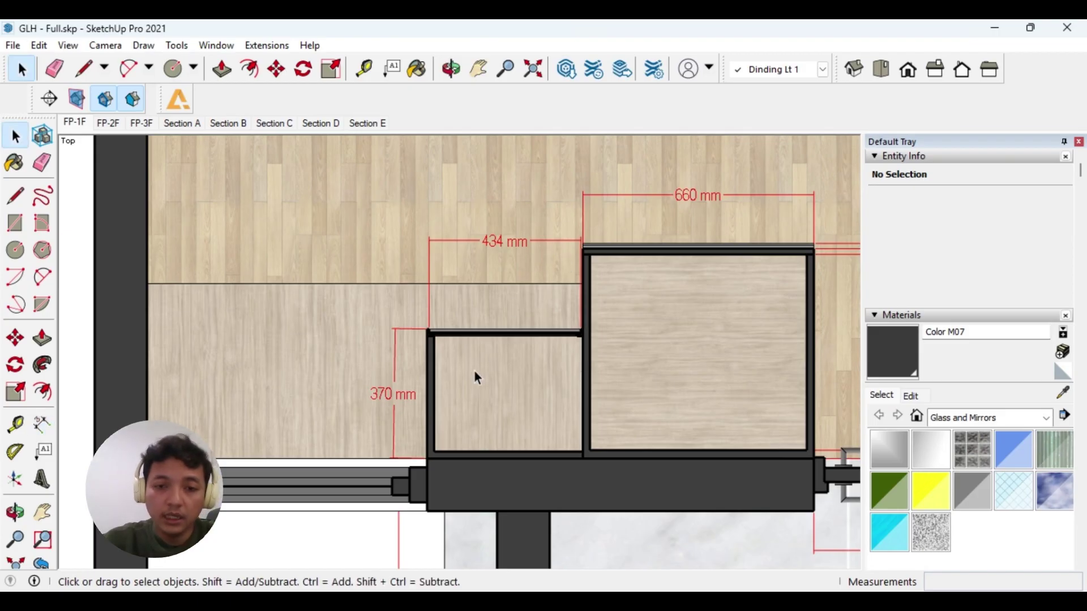
{"action": "scroll", "coordinate": [474, 373], "scroll_direction": "down", "scroll_amount": 2}
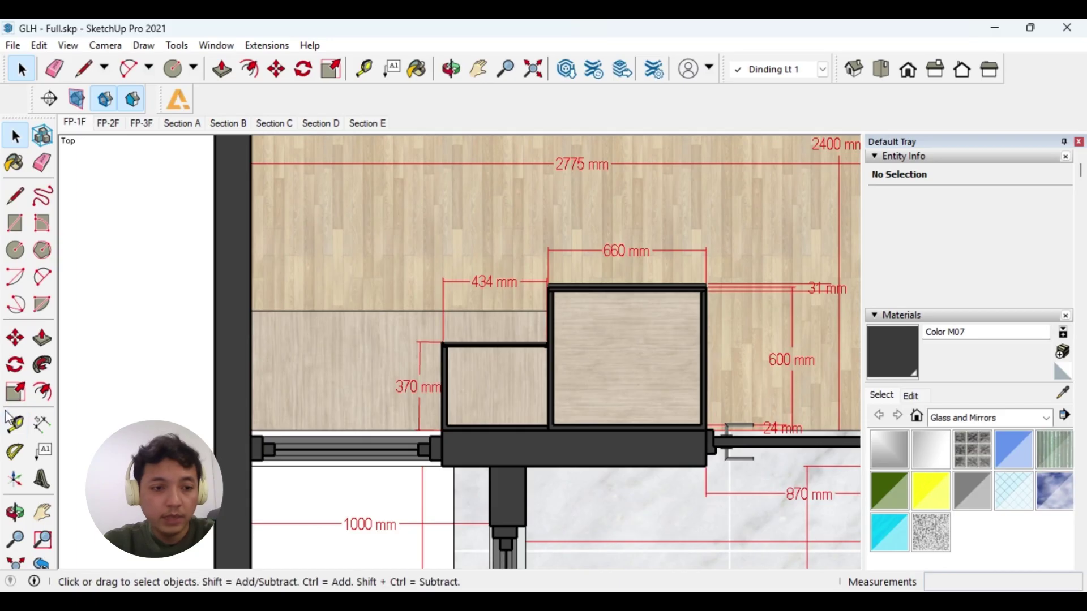
Step: Dimension the desk's depth along the outer wall, placing the dimension outside the building
{"action": "left_click", "coordinate": [43, 423]}
{"action": "middle_click_drag", "start_coordinate": [297, 348], "coordinate": [499, 366], "text": "shift"}
{"action": "key", "text": "space"}
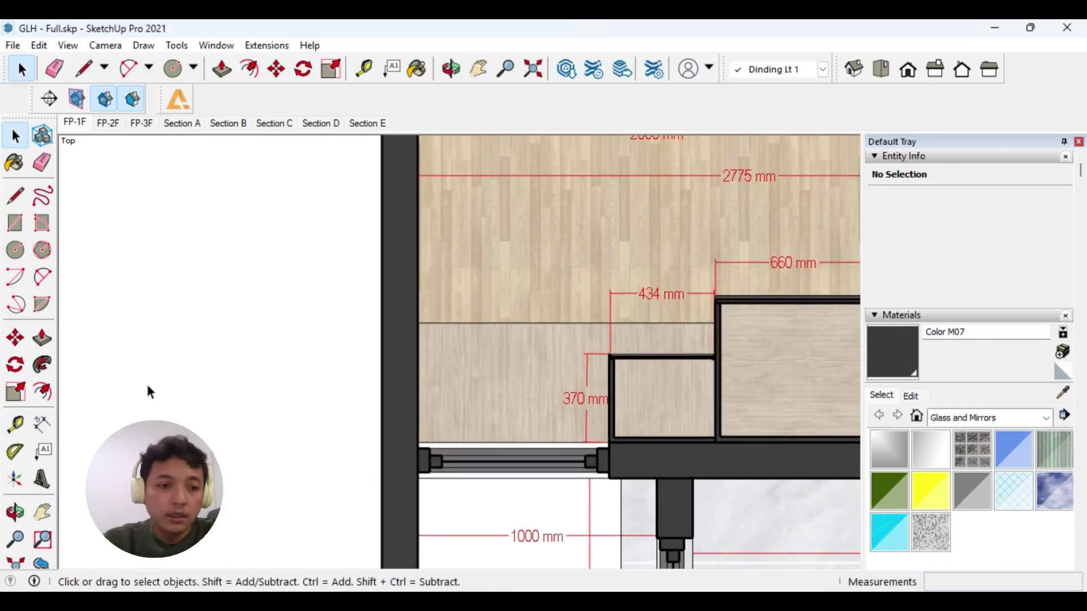
{"action": "left_click", "coordinate": [43, 423]}
{"action": "left_click", "coordinate": [423, 326]}
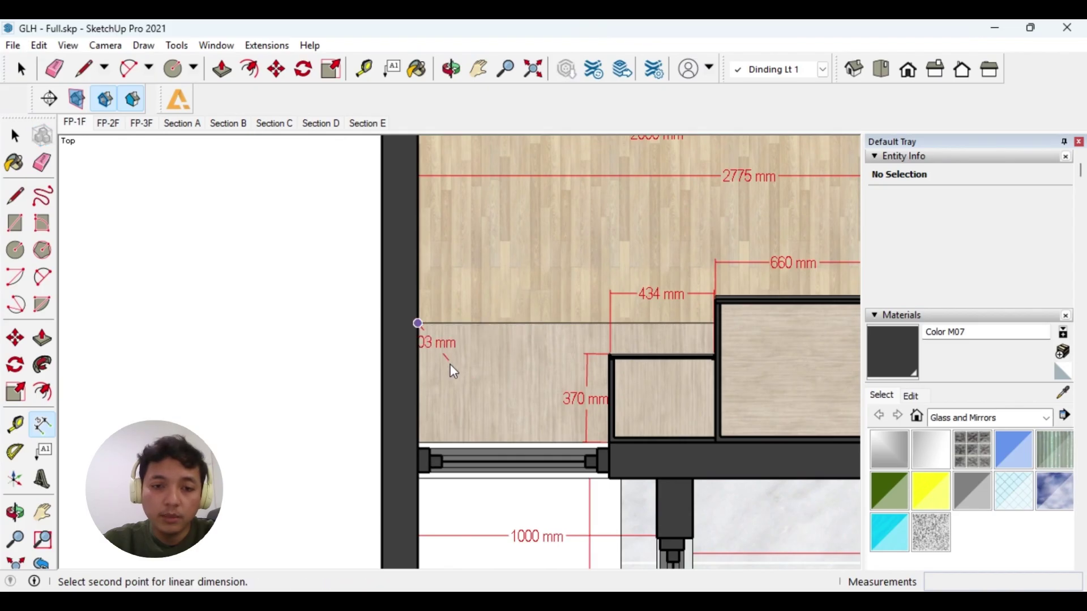
{"action": "left_click", "coordinate": [419, 442]}
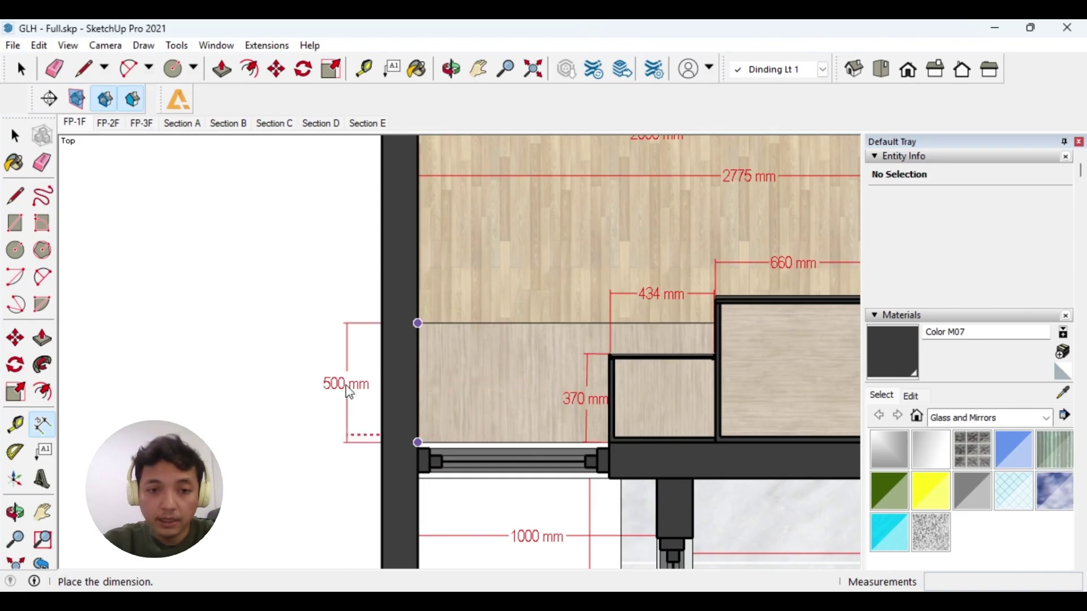
{"action": "left_click", "coordinate": [338, 408]}
{"action": "key", "text": "h"}
{"action": "mouse_move", "coordinate": [419, 394]}
{"action": "left_mouse_down"}
{"action": "mouse_move", "coordinate": [497, 371]}
{"action": "mouse_move", "coordinate": [493, 339]}
{"action": "mouse_move", "coordinate": [483, 351]}
{"action": "mouse_move", "coordinate": [560, 351]}
{"action": "left_mouse_up"}
{"action": "key", "text": "space"}
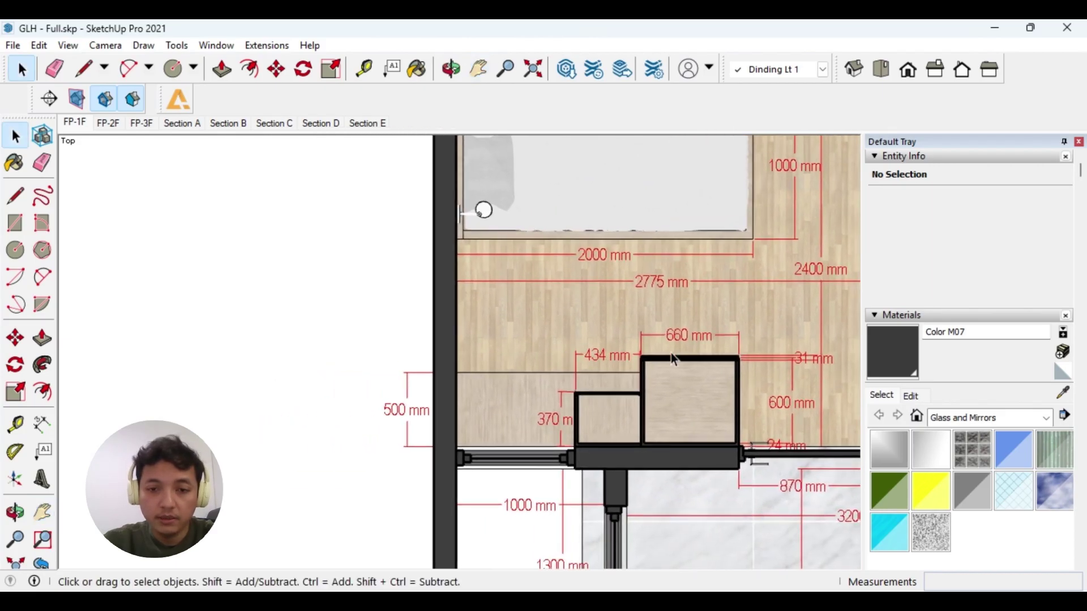
Step: Switch to the Snipping Tool with a snip of the bedroom plan and outline the wardrobe in red pen
{"action": "key", "text": "h"}
{"action": "left_click_drag", "start_coordinate": [827, 419], "coordinate": [741, 431]}
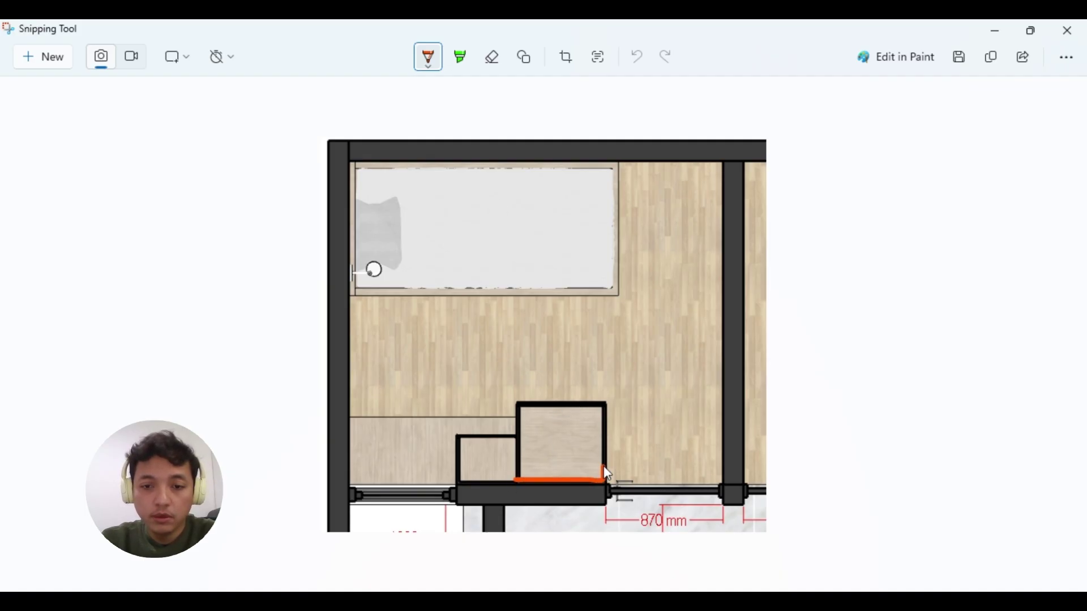
{"action": "mouse_move", "coordinate": [609, 415]}
{"action": "left_mouse_down"}
{"action": "mouse_move", "coordinate": [528, 406]}
{"action": "mouse_move", "coordinate": [518, 413]}
{"action": "mouse_move", "coordinate": [519, 464]}
{"action": "left_mouse_up"}
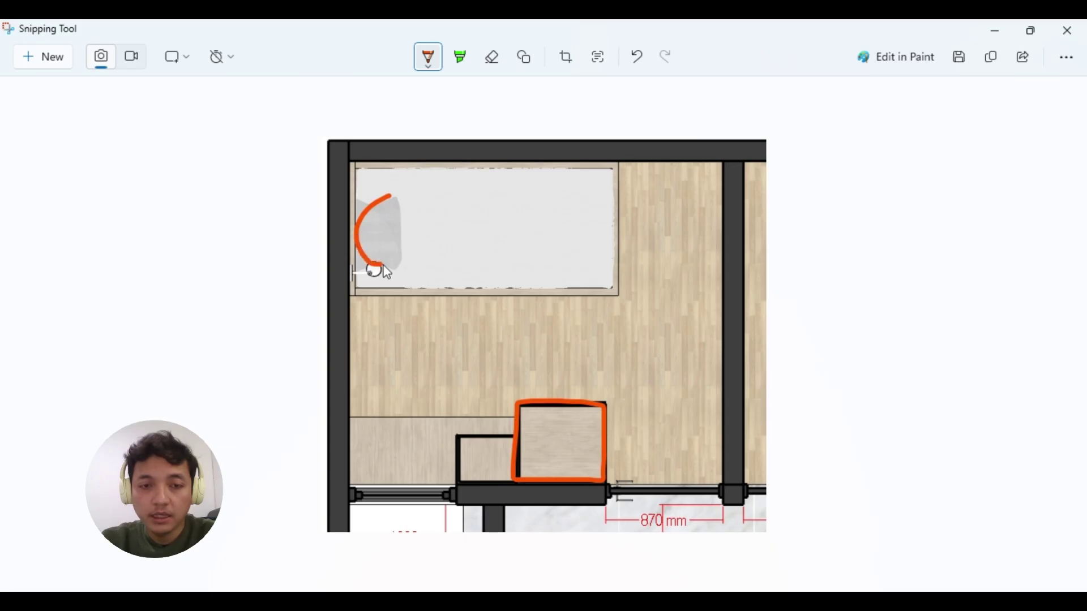
Step: Circle the pillow and draw red arrows along the corridor and from the doorway to the bed, plus a green highlighter arrow to the bed
{"action": "left_click_drag", "start_coordinate": [416, 253], "coordinate": [418, 216]}
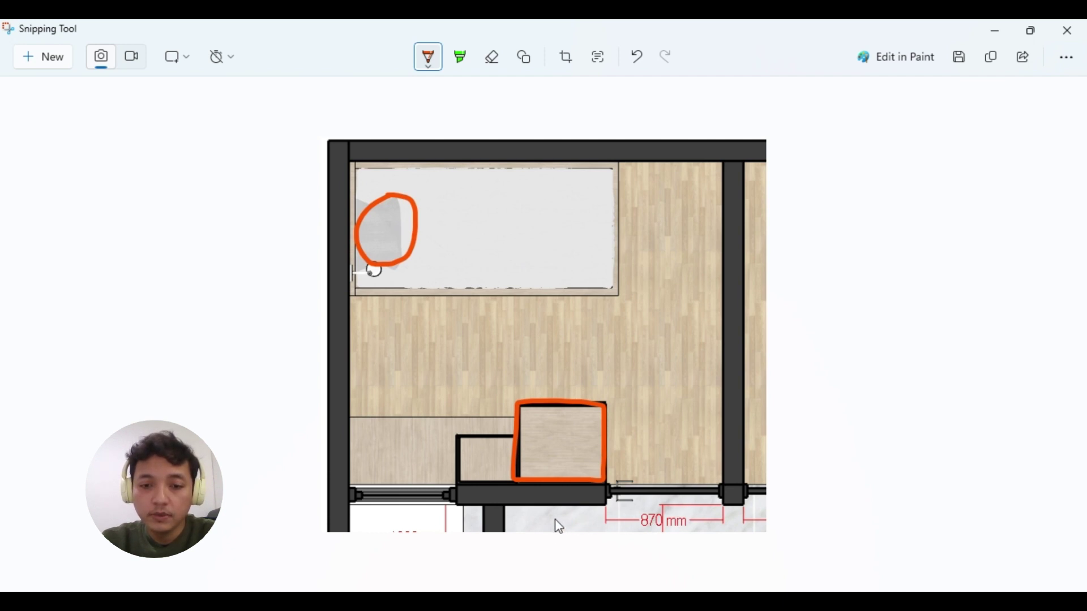
{"action": "mouse_move", "coordinate": [555, 518]}
{"action": "left_mouse_down"}
{"action": "mouse_move", "coordinate": [705, 516]}
{"action": "mouse_move", "coordinate": [696, 524]}
{"action": "mouse_move", "coordinate": [711, 527]}
{"action": "mouse_move", "coordinate": [719, 518]}
{"action": "left_mouse_up"}
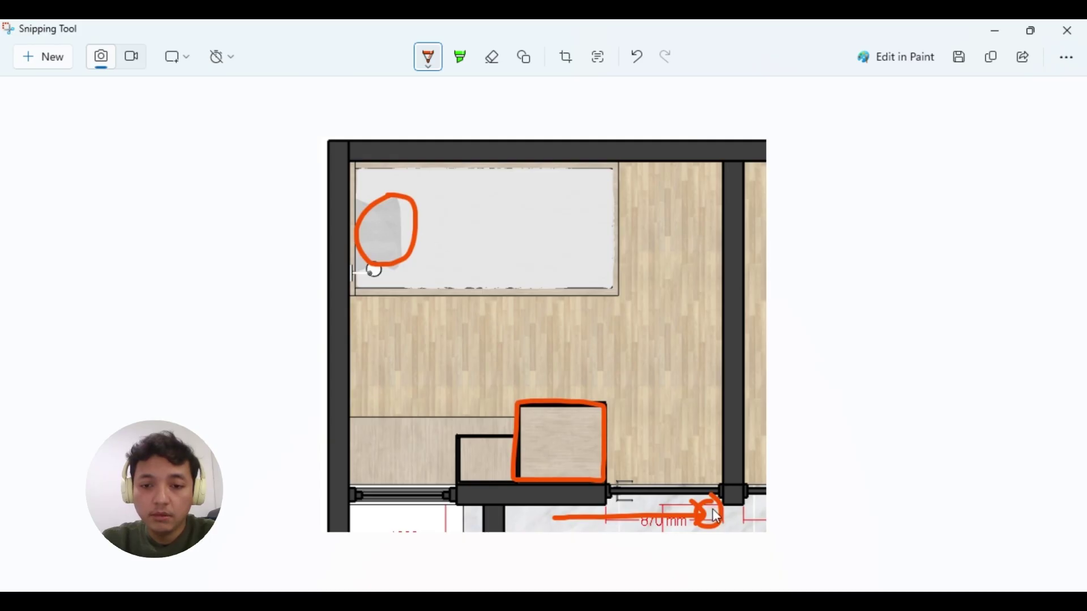
{"action": "left_click_drag", "start_coordinate": [708, 503], "coordinate": [583, 300]}
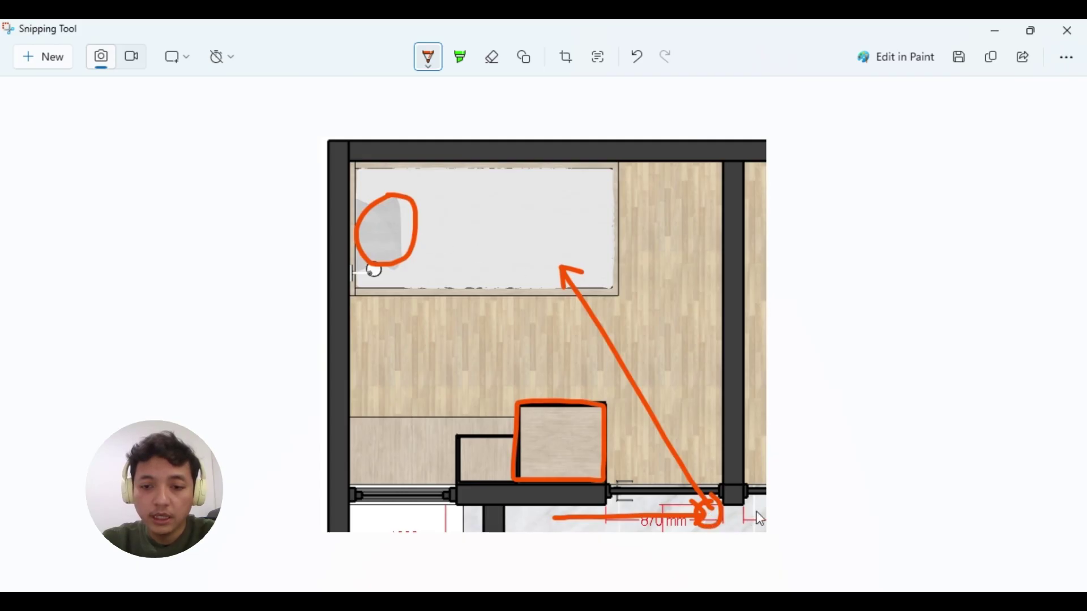
{"action": "left_click", "coordinate": [462, 59]}
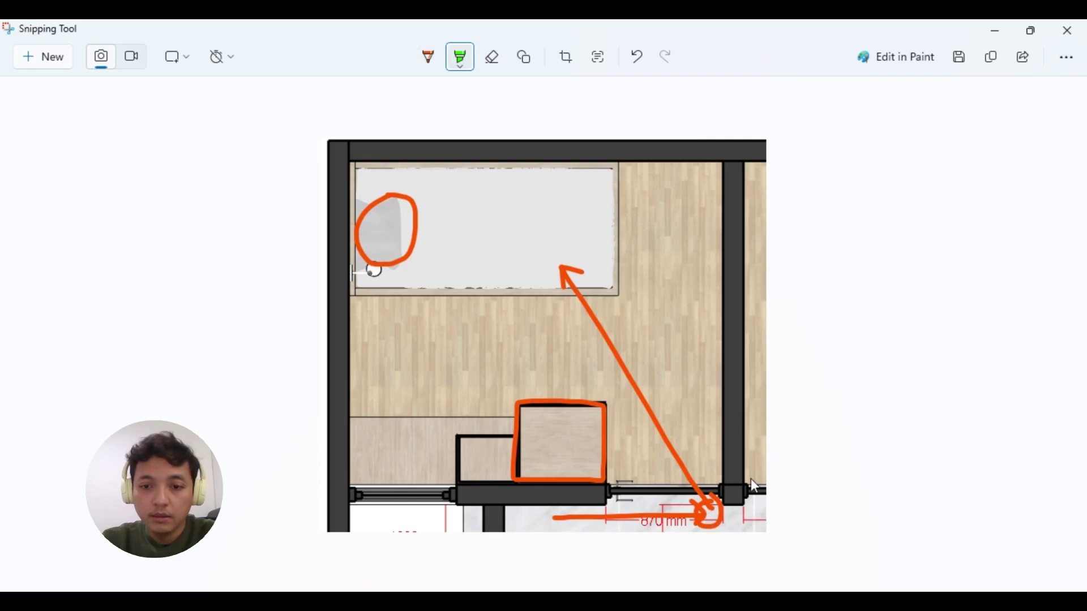
{"action": "mouse_move", "coordinate": [758, 512]}
{"action": "left_mouse_down"}
{"action": "mouse_move", "coordinate": [739, 513]}
{"action": "mouse_move", "coordinate": [763, 512]}
{"action": "mouse_move", "coordinate": [511, 257]}
{"action": "mouse_move", "coordinate": [471, 279]}
{"action": "left_mouse_up"}
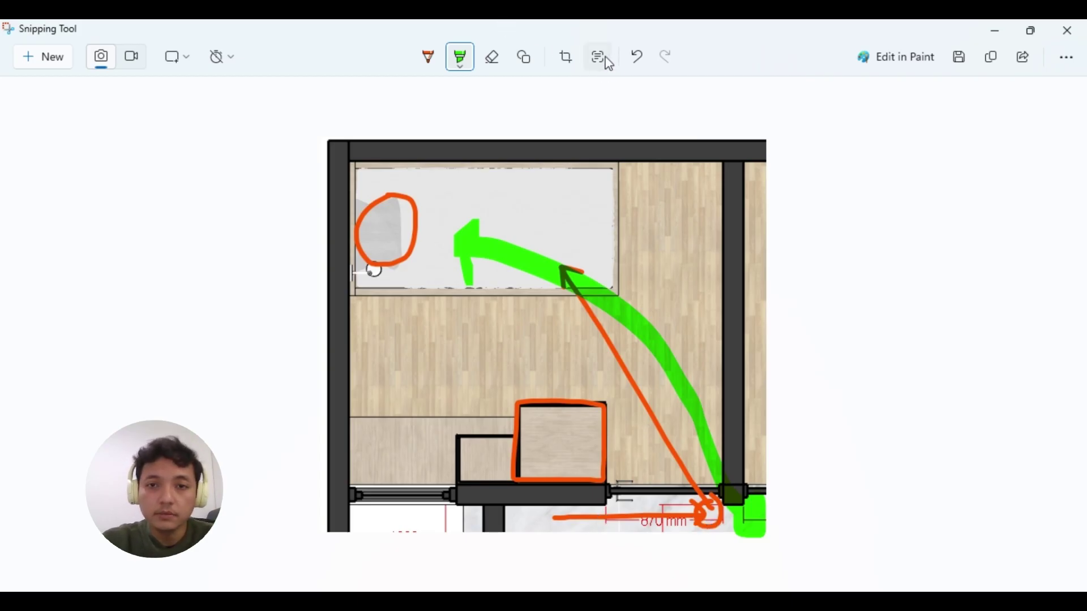
Step: Undo the green arrow, the red arrows and the circles, back to the wardrobe outline alone
{"action": "left_click", "coordinate": [637, 63]}
{"action": "left_click", "coordinate": [639, 67]}
{"action": "left_click", "coordinate": [638, 66]}
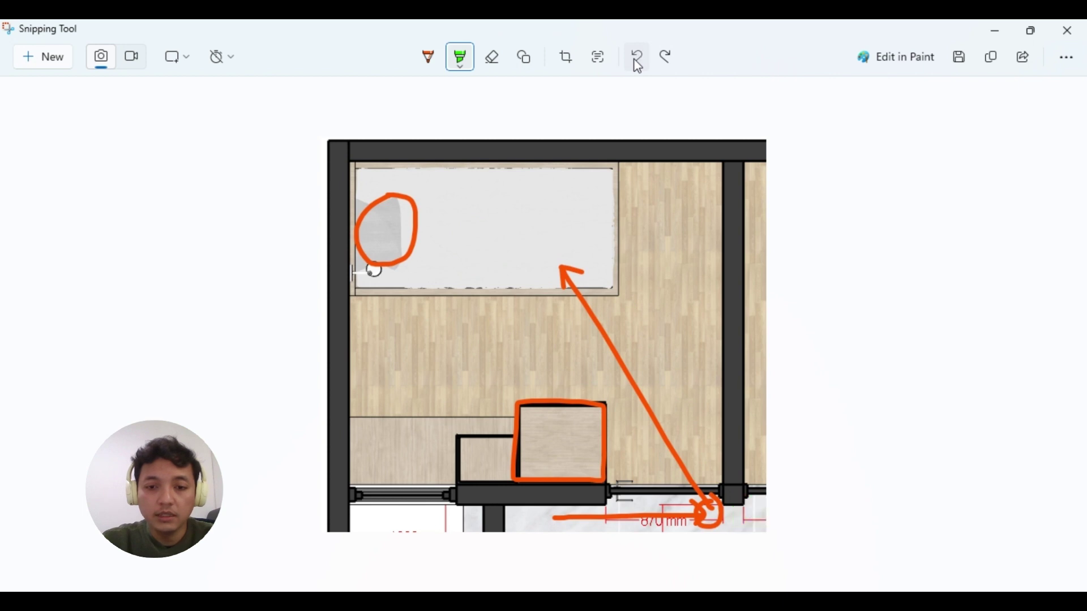
{"action": "left_click", "coordinate": [637, 66]}
{"action": "left_click", "coordinate": [636, 65]}
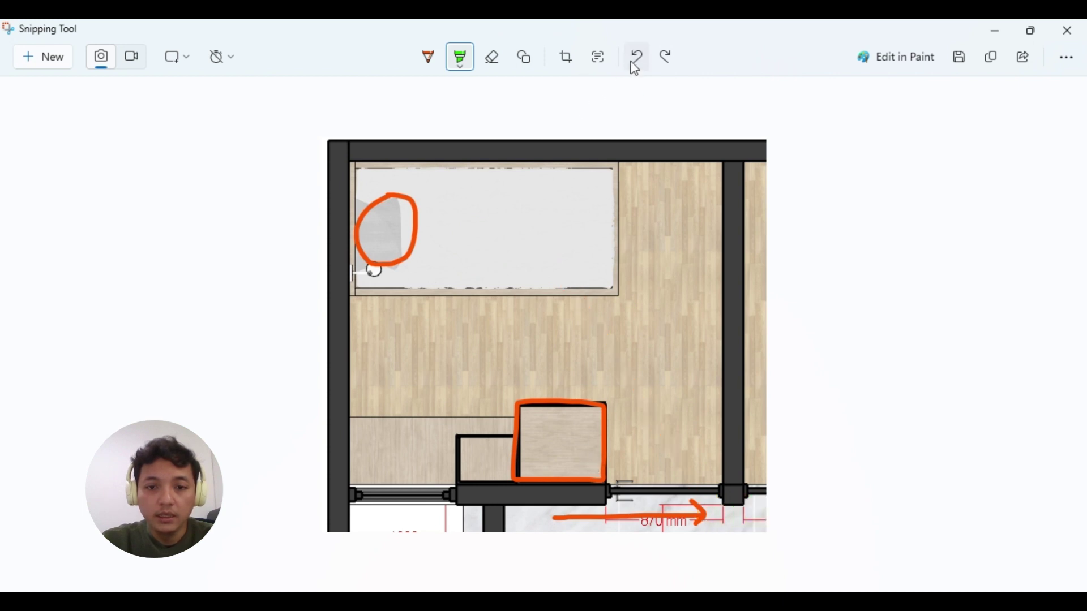
{"action": "left_click", "coordinate": [636, 65]}
{"action": "left_click", "coordinate": [636, 66]}
{"action": "left_click", "coordinate": [636, 66]}
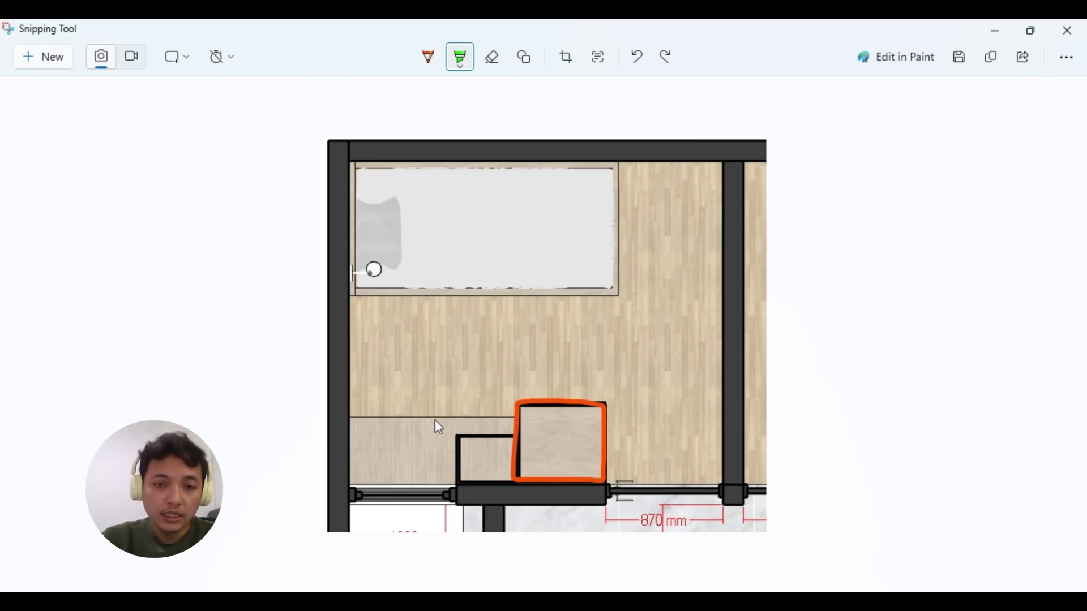
Step: Mark the desk beside the wardrobe on the snip in red pen, starting along its front edge
{"action": "left_click", "coordinate": [429, 57]}
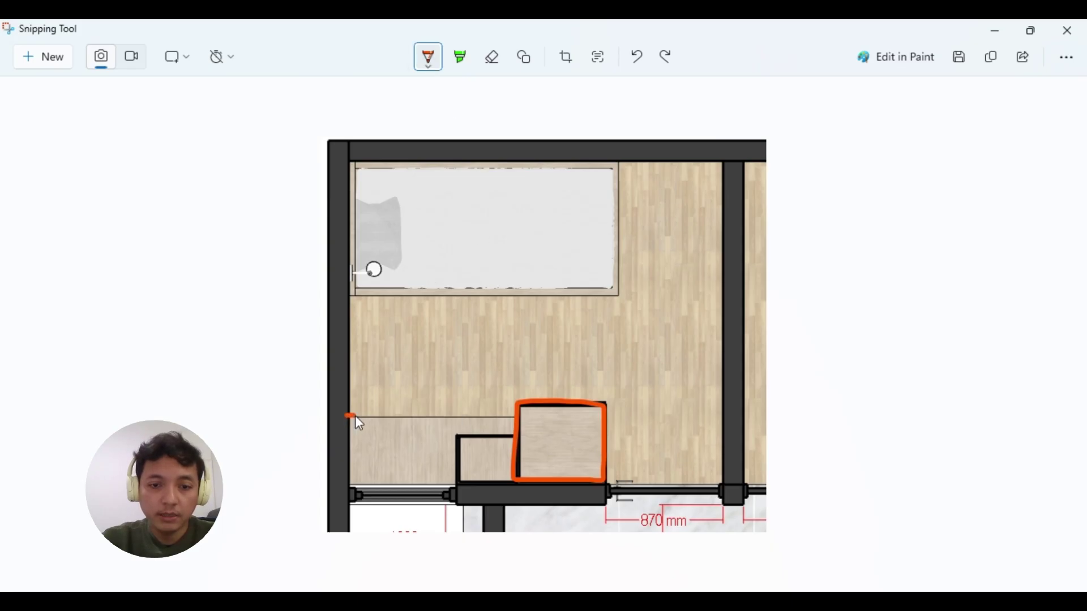
{"action": "mouse_move", "coordinate": [366, 417]}
{"action": "left_mouse_down"}
{"action": "mouse_move", "coordinate": [345, 415]}
{"action": "mouse_move", "coordinate": [347, 482]}
{"action": "mouse_move", "coordinate": [454, 485]}
{"action": "left_mouse_up"}
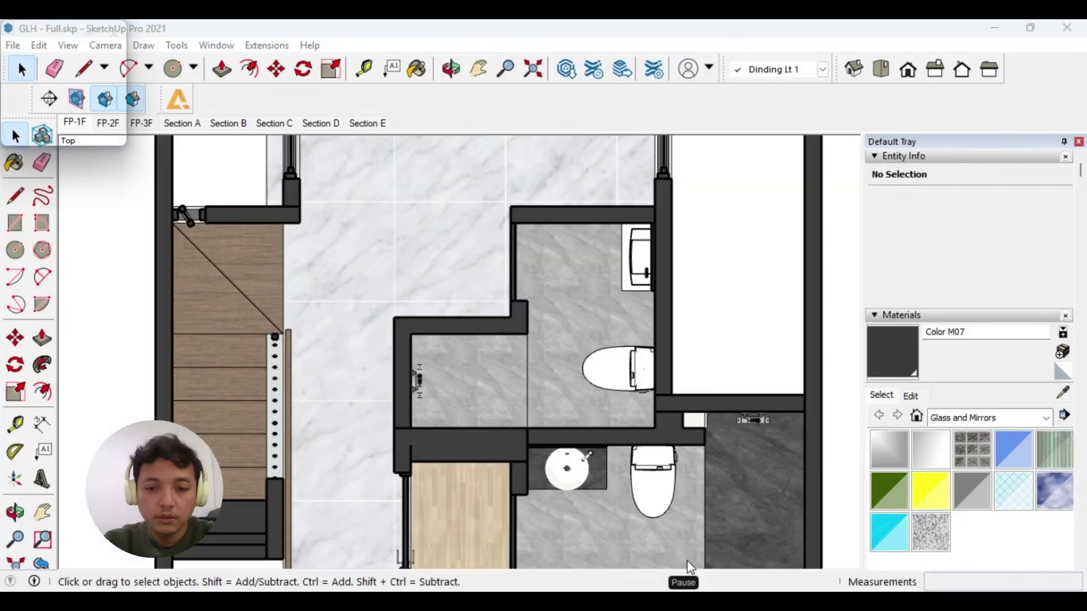
Step: In SketchUp, dimension the bathroom's full inner width along the wall shared with the adjoining bathroom, placing the dimension inside the room
{"action": "left_click", "coordinate": [515, 208]}
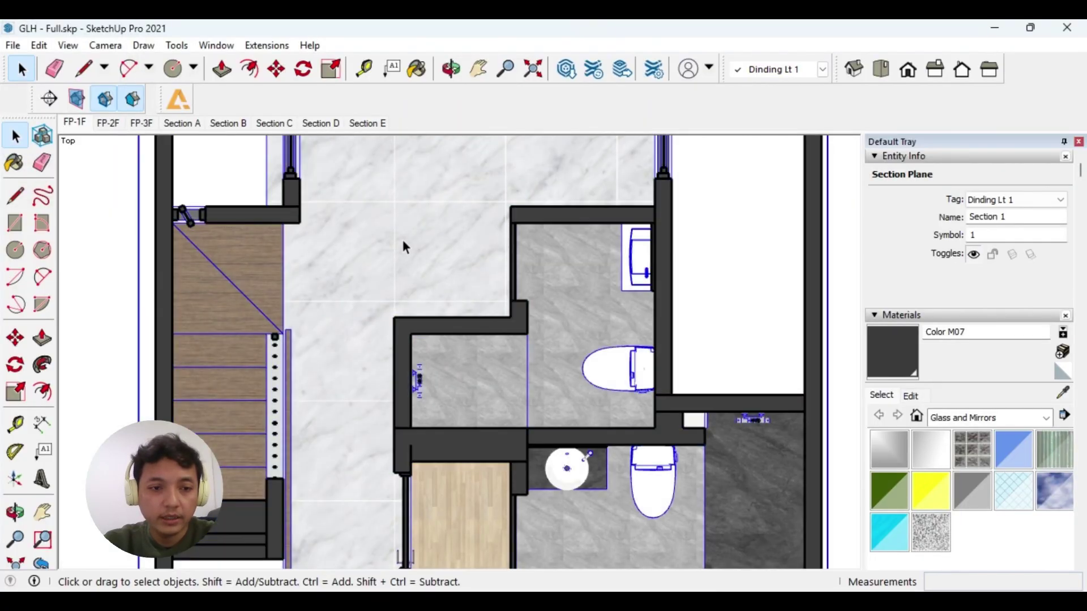
{"action": "left_click", "coordinate": [41, 423]}
{"action": "left_click", "coordinate": [15, 135]}
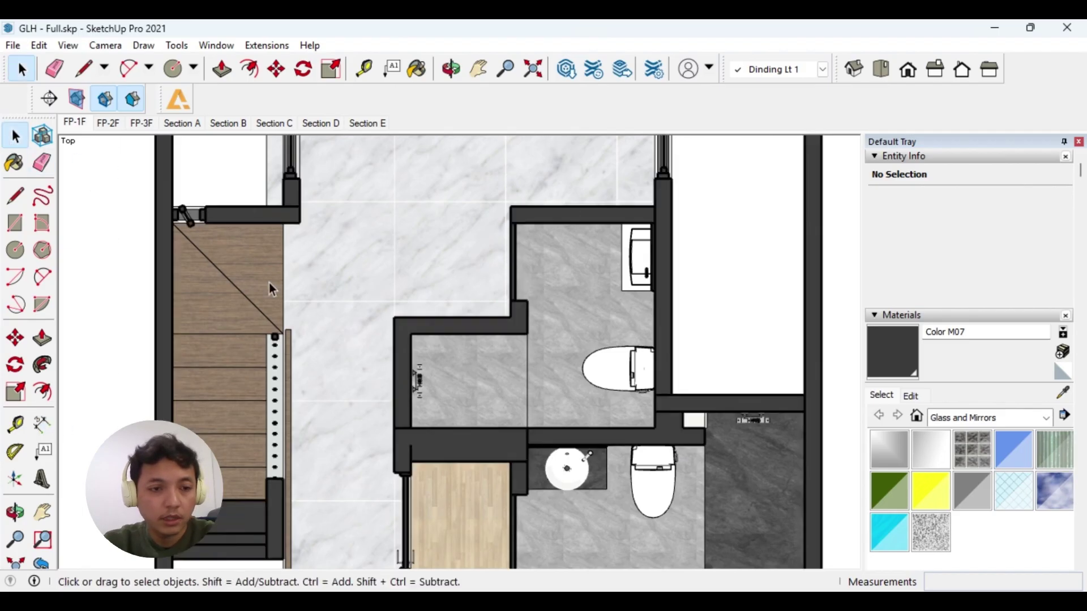
{"action": "left_click", "coordinate": [42, 424]}
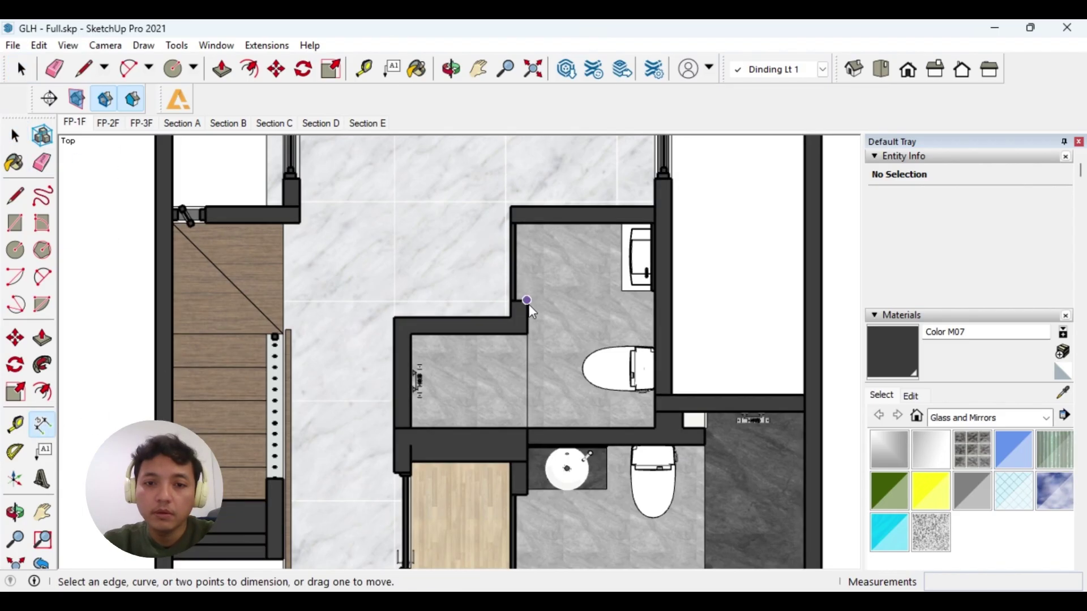
{"action": "left_click", "coordinate": [654, 429]}
{"action": "left_click", "coordinate": [409, 426]}
{"action": "left_click", "coordinate": [429, 409]}
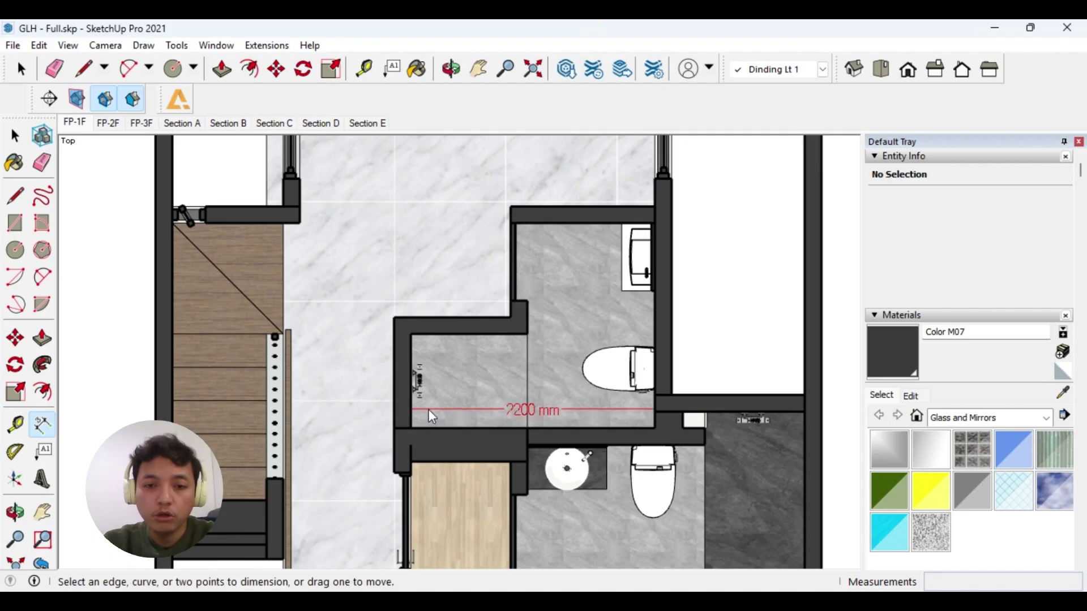
Step: Dimension the length of the bathroom's basin section from the shower's wall corner to the end wall, placing the dimension inside the room
{"action": "left_click", "coordinate": [527, 333]}
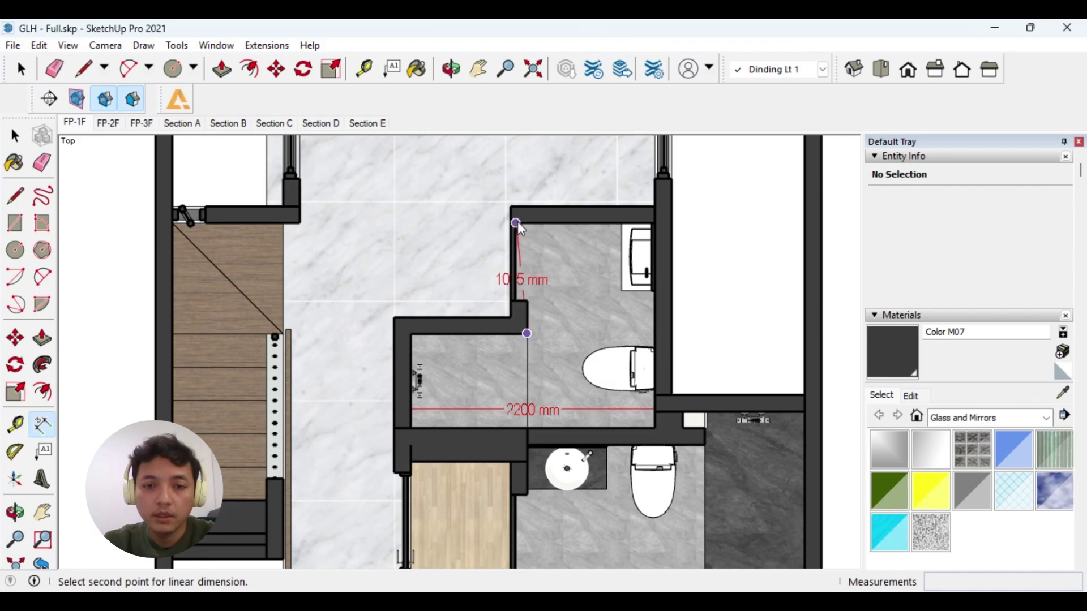
{"action": "left_click", "coordinate": [517, 222]}
{"action": "left_click", "coordinate": [557, 242]}
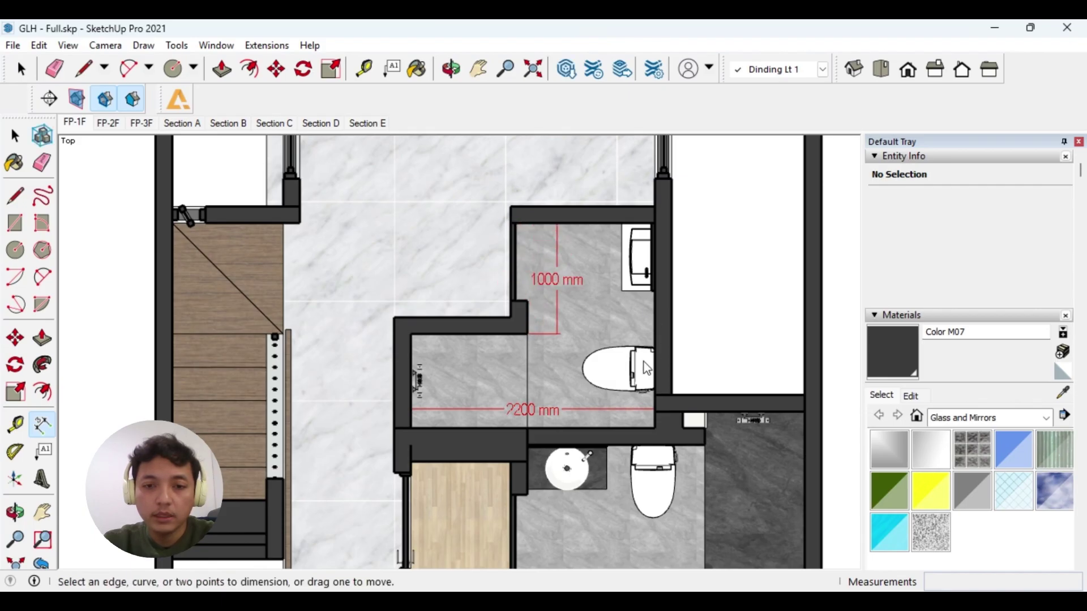
{"action": "left_click", "coordinate": [527, 333]}
{"action": "left_click", "coordinate": [654, 427]}
{"action": "left_click", "coordinate": [597, 320]}
{"action": "left_click", "coordinate": [582, 335]}
{"action": "left_click", "coordinate": [574, 289]}
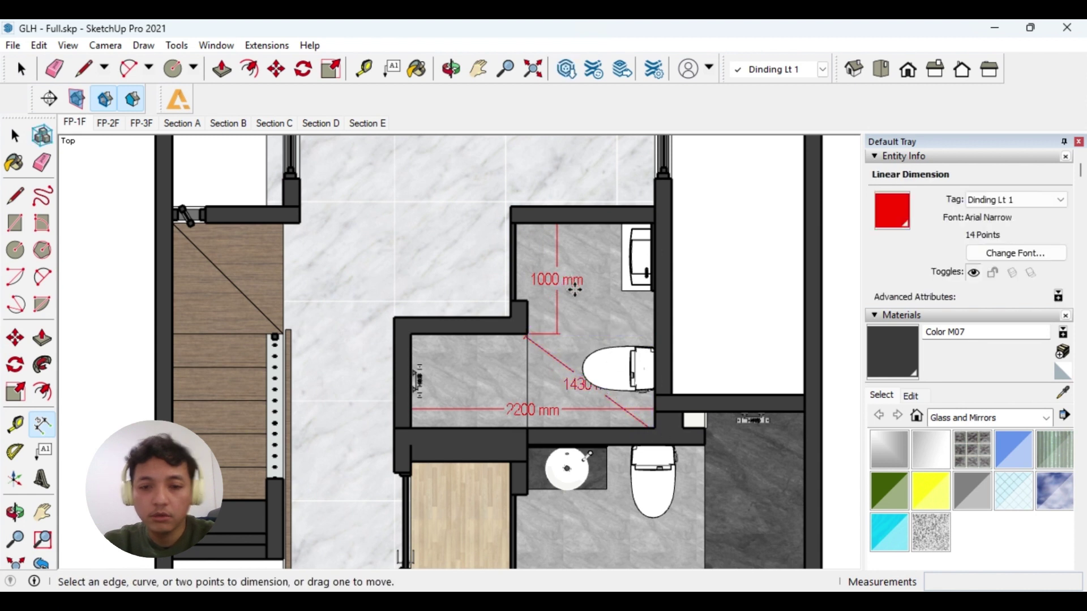
{"action": "key", "text": "e"}
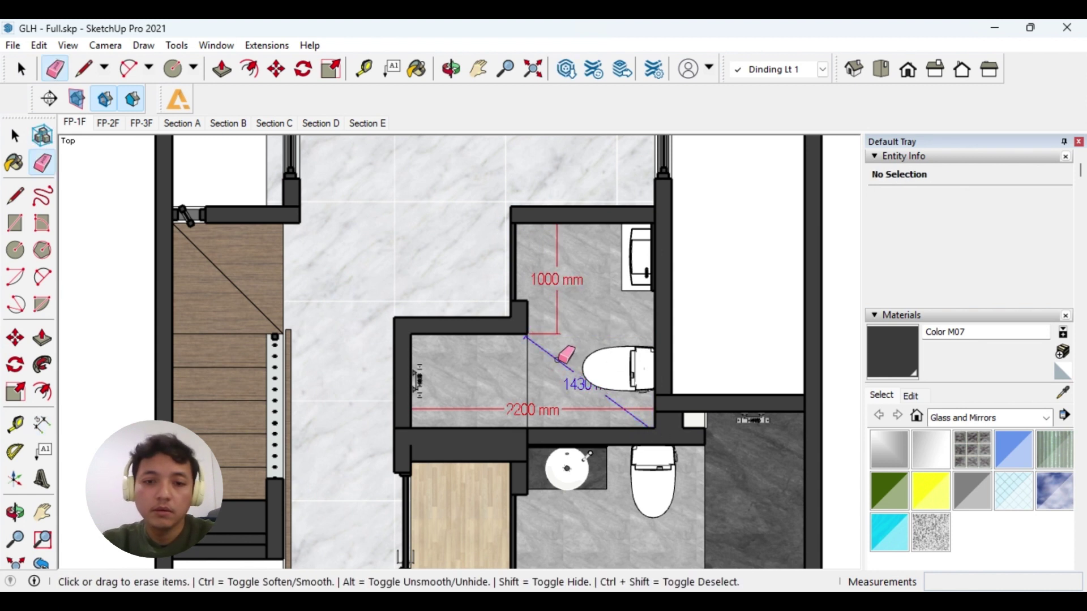
{"action": "left_click", "coordinate": [560, 359]}
{"action": "key", "text": "space"}
Step: Dimension the bathroom's width from the shower's wall corner to the wall behind the basin, placing the dimension just below the basin
{"action": "key", "text": "d"}
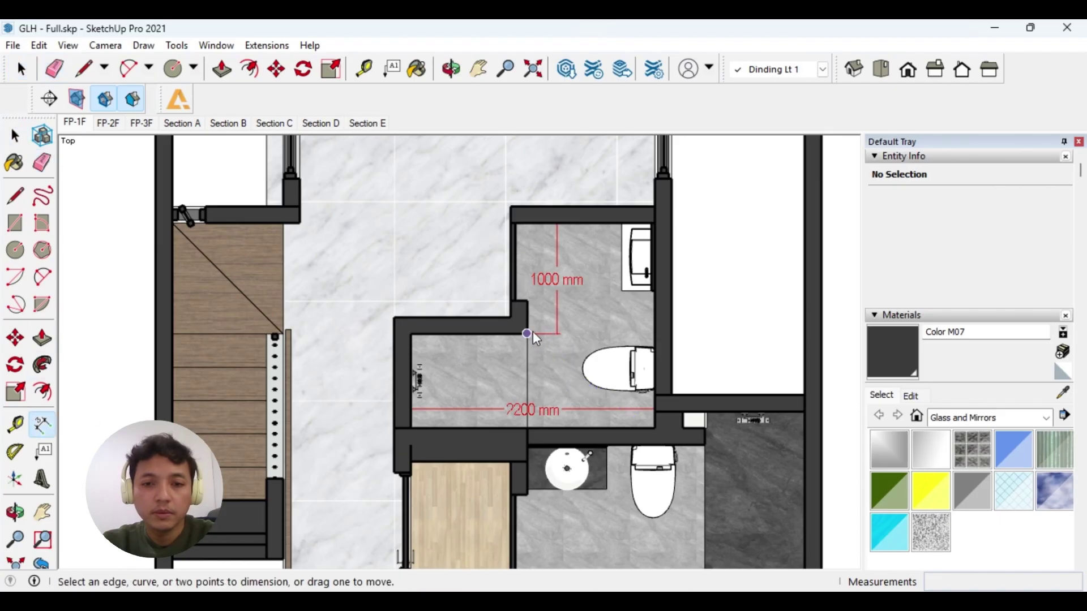
{"action": "left_click", "coordinate": [527, 334]}
{"action": "scroll", "coordinate": [648, 222], "scroll_direction": "up", "scroll_amount": 4}
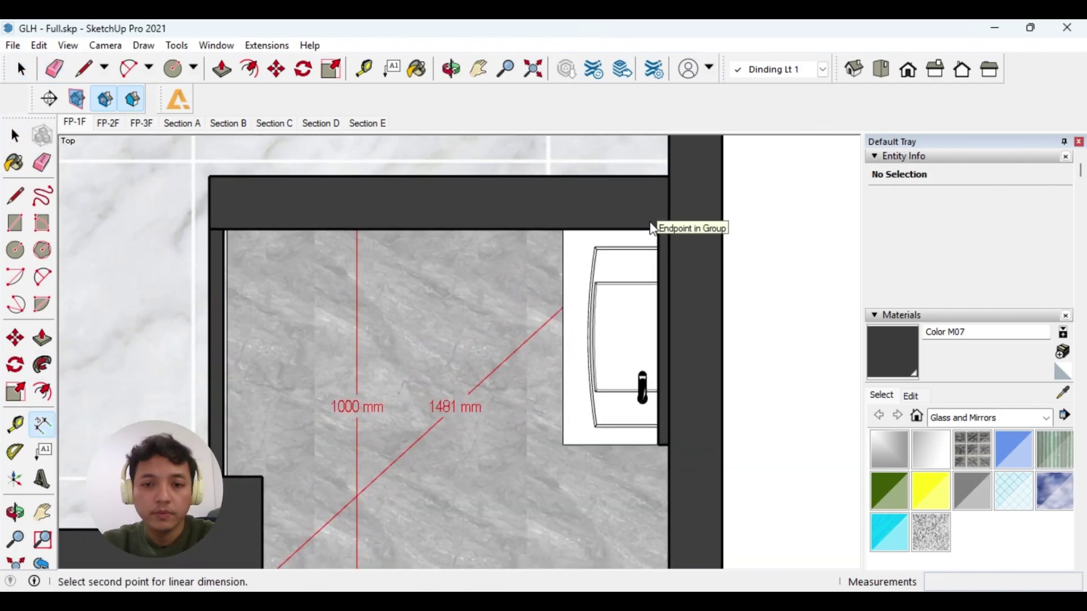
{"action": "scroll", "coordinate": [654, 226], "scroll_direction": "down", "scroll_amount": 1}
{"action": "left_click", "coordinate": [663, 226]}
{"action": "scroll", "coordinate": [555, 403], "scroll_direction": "down", "scroll_amount": 1}
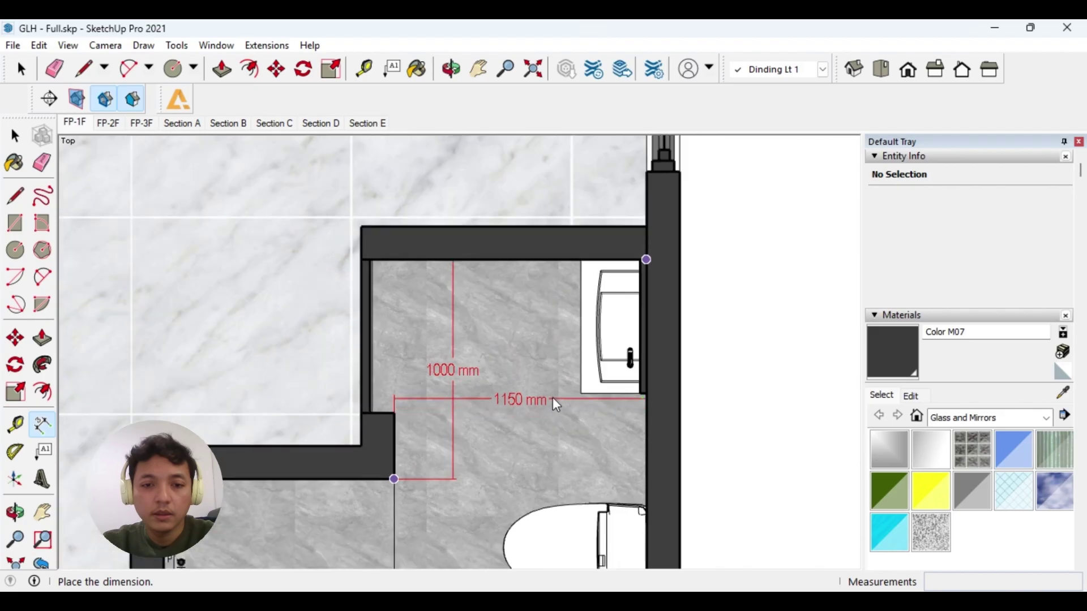
{"action": "left_click", "coordinate": [542, 393]}
Step: Dimension the shower area's width along its corridor-side wall up to the wall corner, placing the dimension inside the shower
{"action": "scroll", "coordinate": [536, 345], "scroll_direction": "down", "scroll_amount": 3}
{"action": "key", "text": "h"}
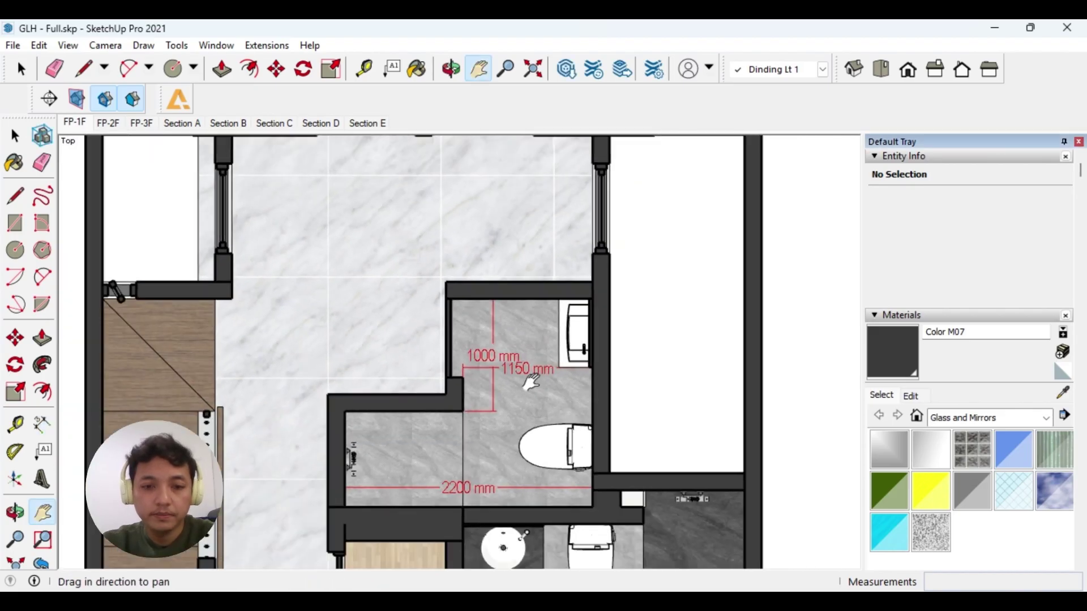
{"action": "left_click_drag", "start_coordinate": [531, 382], "coordinate": [585, 285]}
{"action": "key", "text": "space"}
{"action": "key", "text": "d"}
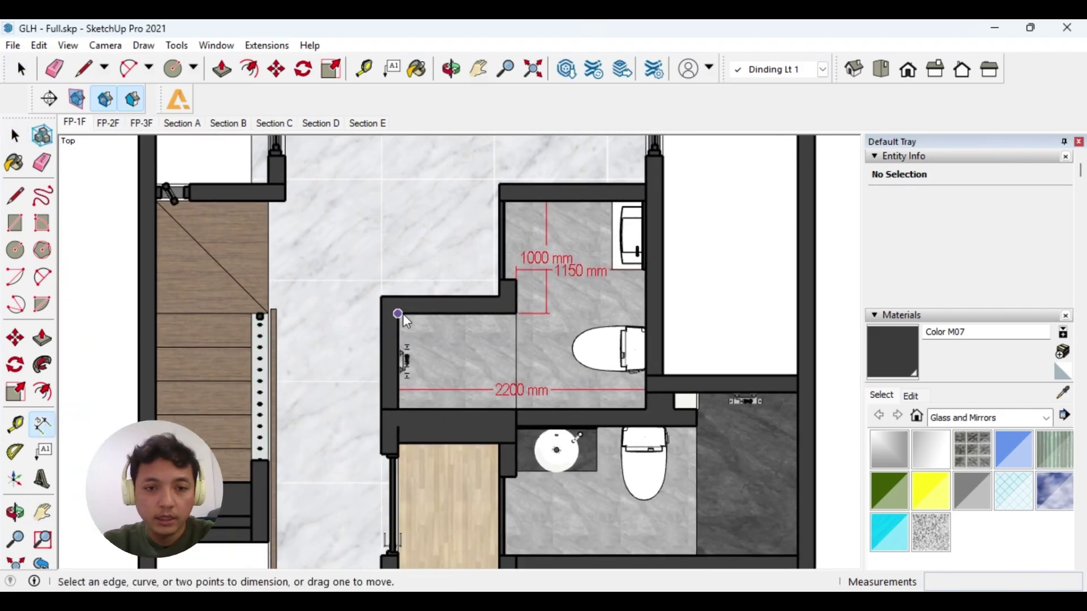
{"action": "left_click", "coordinate": [403, 314]}
{"action": "left_click", "coordinate": [520, 313]}
{"action": "left_click", "coordinate": [498, 328]}
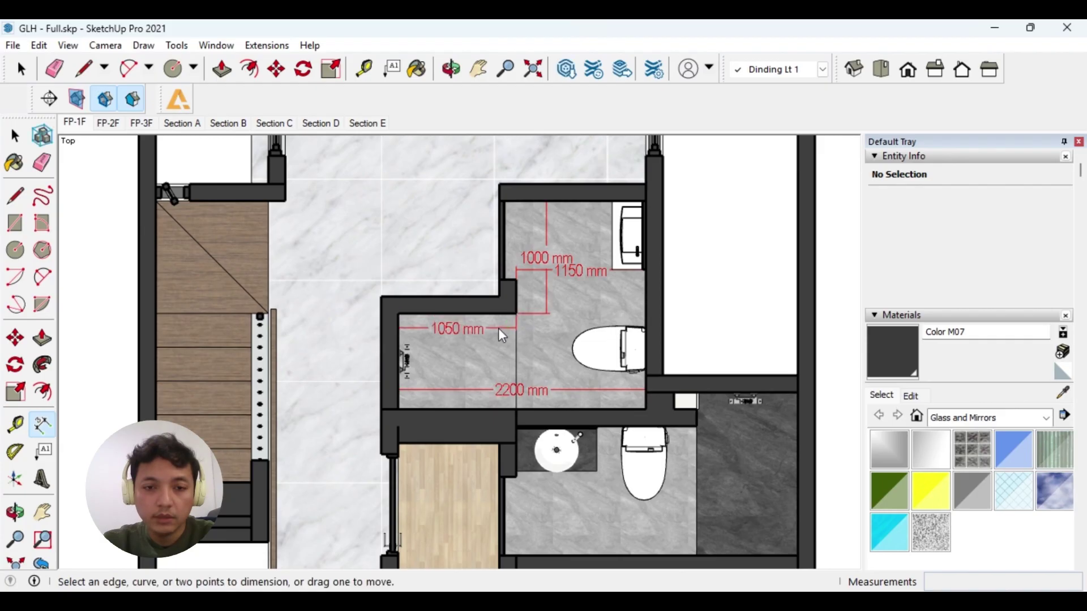
Step: Dimension the shower area's depth along the wall with the shower fitting, placing the dimension inside the shower
{"action": "left_click", "coordinate": [399, 314]}
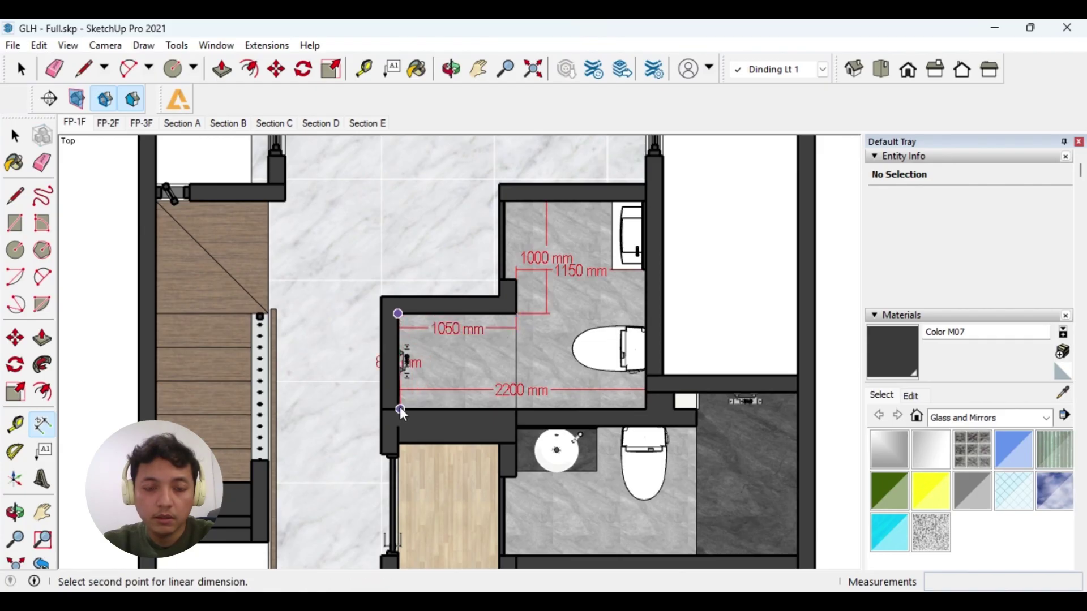
{"action": "scroll", "coordinate": [373, 407], "scroll_direction": "up", "scroll_amount": 3}
{"action": "left_click", "coordinate": [406, 409]}
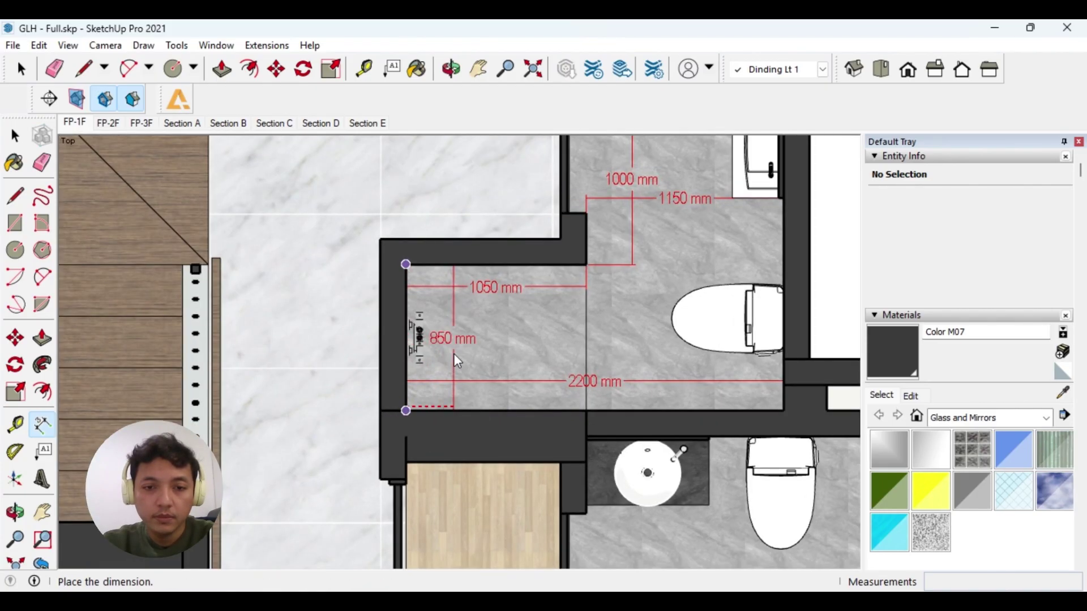
{"action": "left_click", "coordinate": [454, 353]}
{"action": "key", "text": "space"}
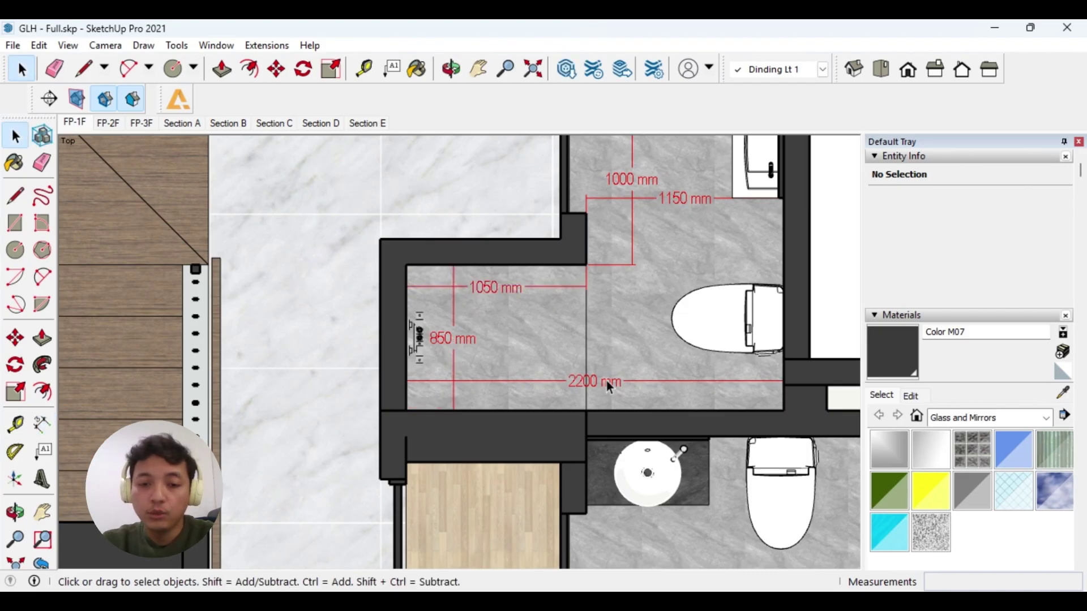
{"action": "key", "text": "h"}
{"action": "left_click_drag", "start_coordinate": [679, 283], "coordinate": [650, 398]}
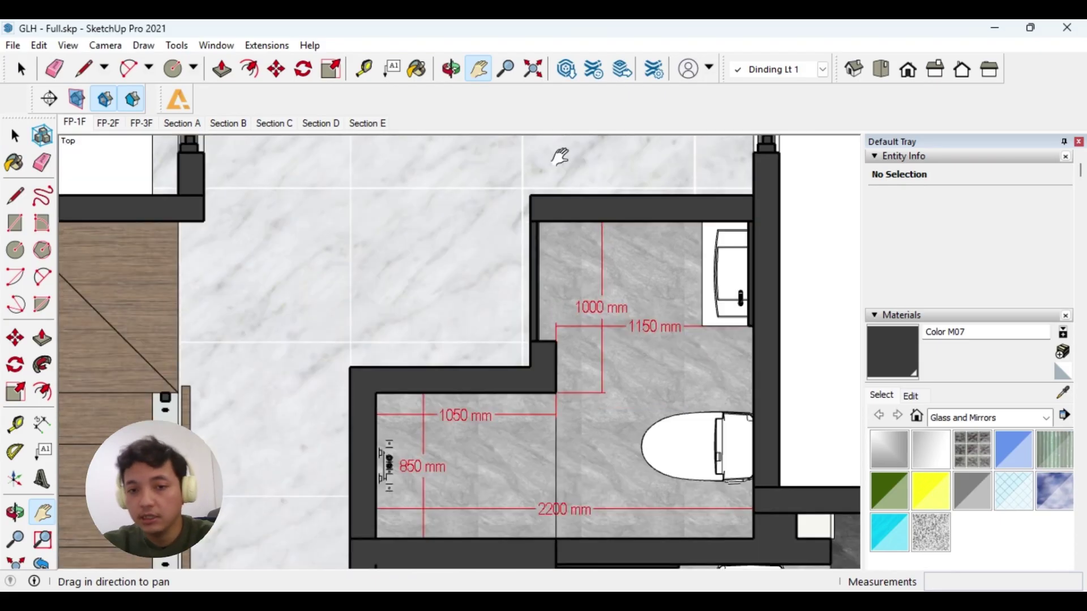
{"action": "left_click_drag", "start_coordinate": [684, 380], "coordinate": [587, 371]}
{"action": "key", "text": "space"}
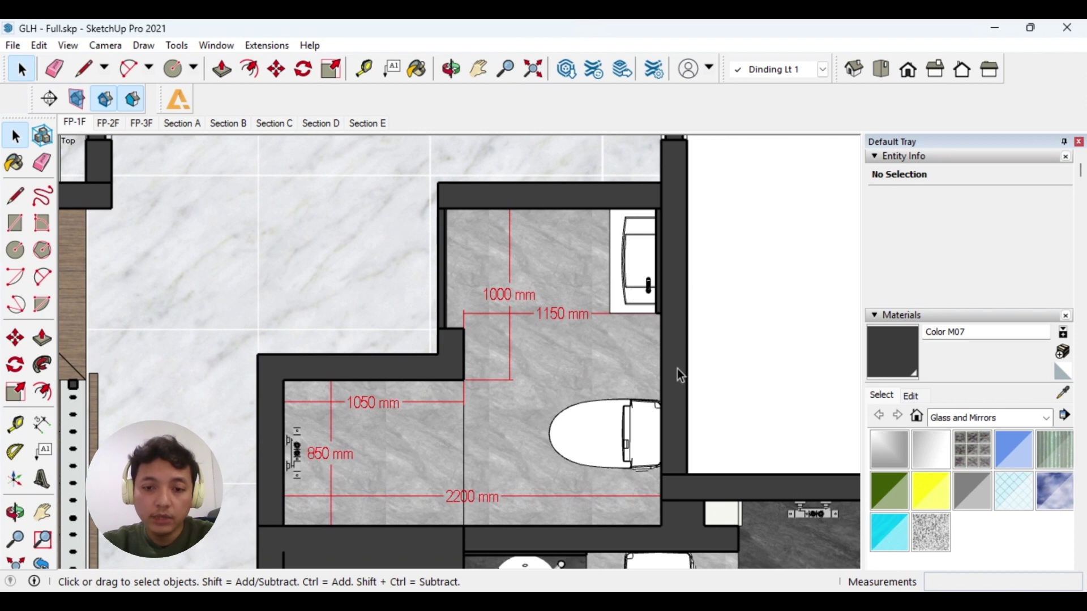
Step: Switch to Snipping Tool, capture the dimensioned bathroom plan and outline the basin counter in orange
{"action": "left_click", "coordinate": [679, 600]}
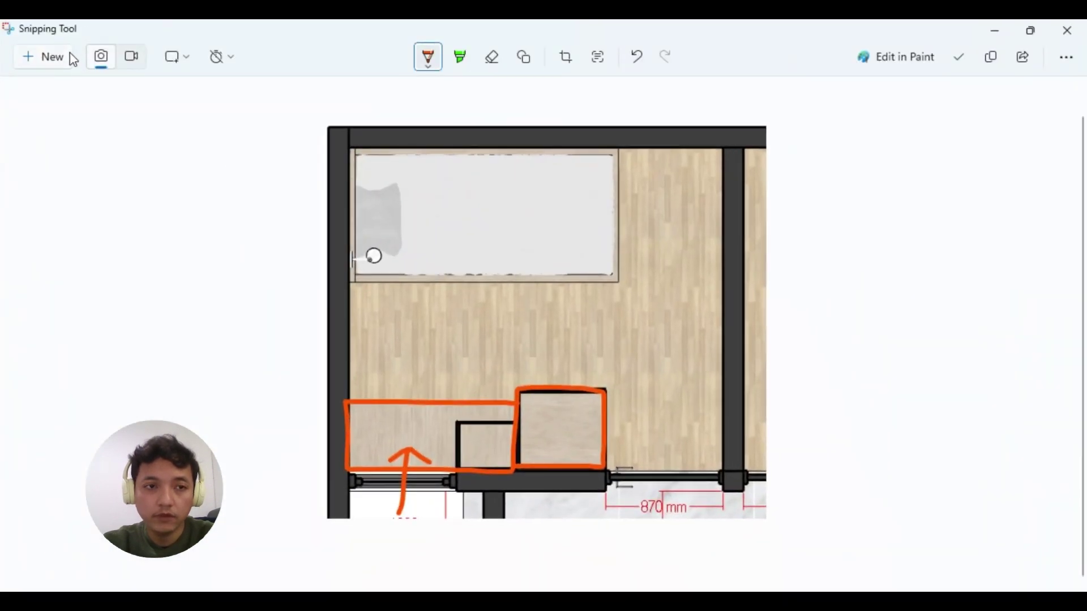
{"action": "left_click", "coordinate": [74, 59]}
{"action": "mouse_move", "coordinate": [145, 114]}
{"action": "left_mouse_down"}
{"action": "mouse_move", "coordinate": [298, 290]}
{"action": "mouse_move", "coordinate": [756, 558]}
{"action": "left_mouse_up"}
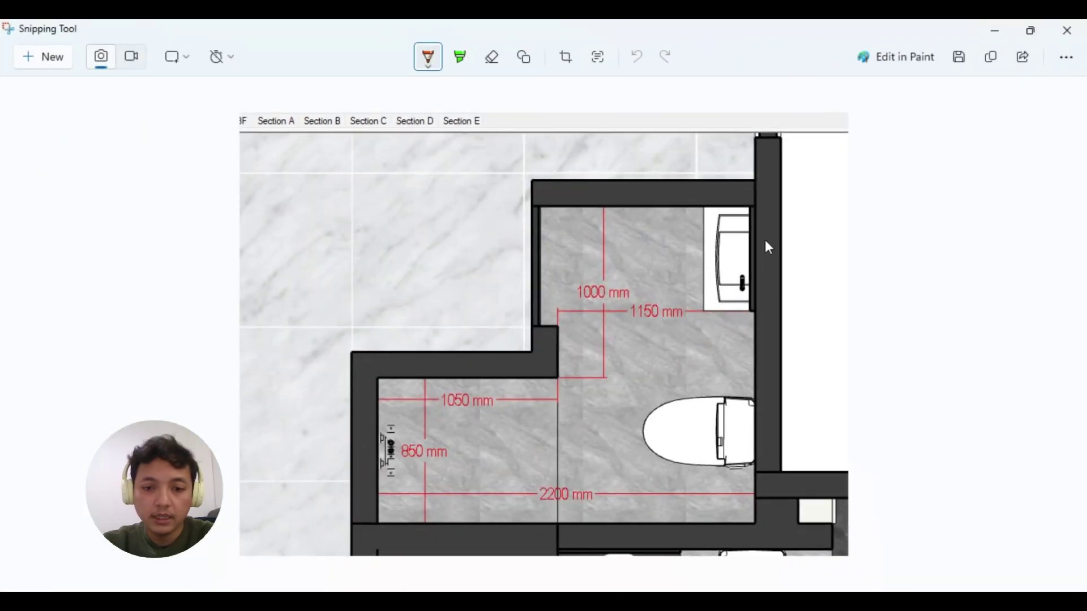
{"action": "mouse_move", "coordinate": [702, 204]}
{"action": "left_mouse_down"}
{"action": "mouse_move", "coordinate": [708, 308]}
{"action": "mouse_move", "coordinate": [756, 207]}
{"action": "mouse_move", "coordinate": [695, 207]}
{"action": "left_mouse_up"}
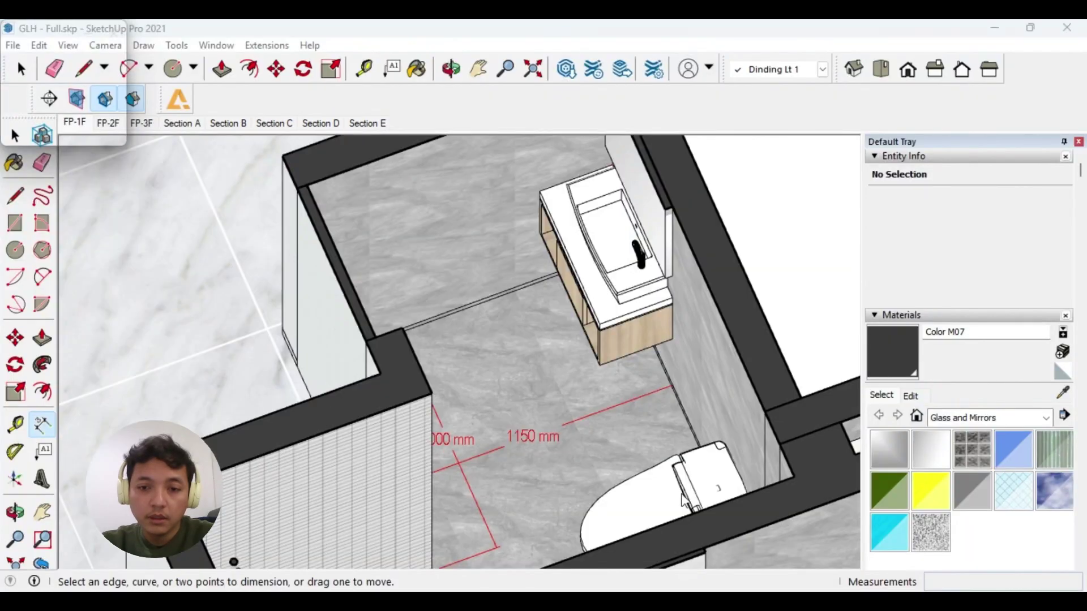
Step: In SketchUp, dimension the basin's depth from its curved front edge to its back edge, placing the dimension beyond the basin's end
{"action": "middle_click_drag", "start_coordinate": [642, 292], "coordinate": [645, 388]}
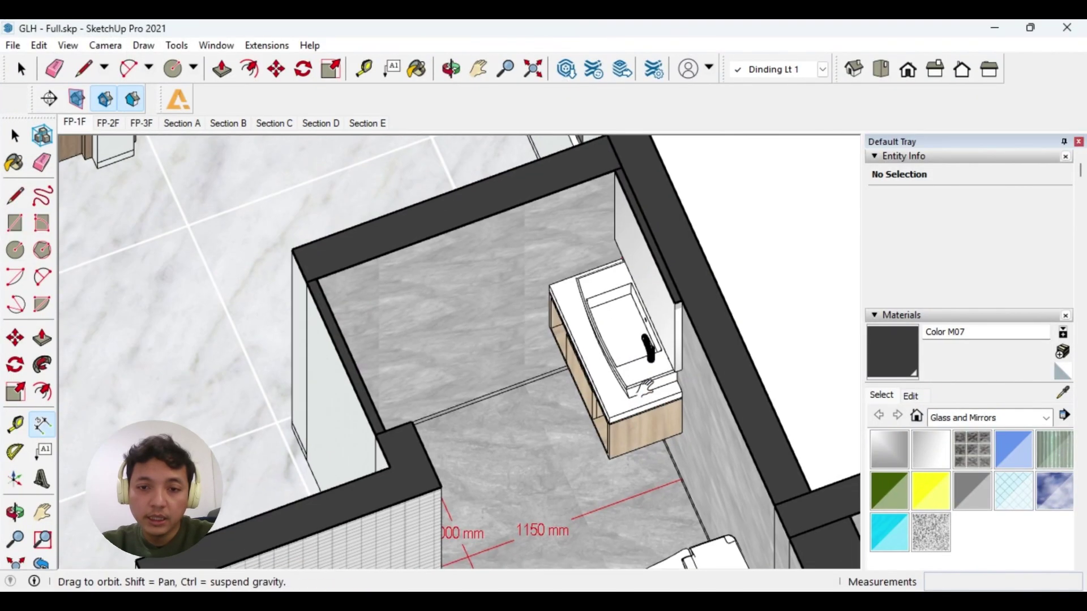
{"action": "scroll", "coordinate": [639, 379], "scroll_direction": "up", "scroll_amount": 8}
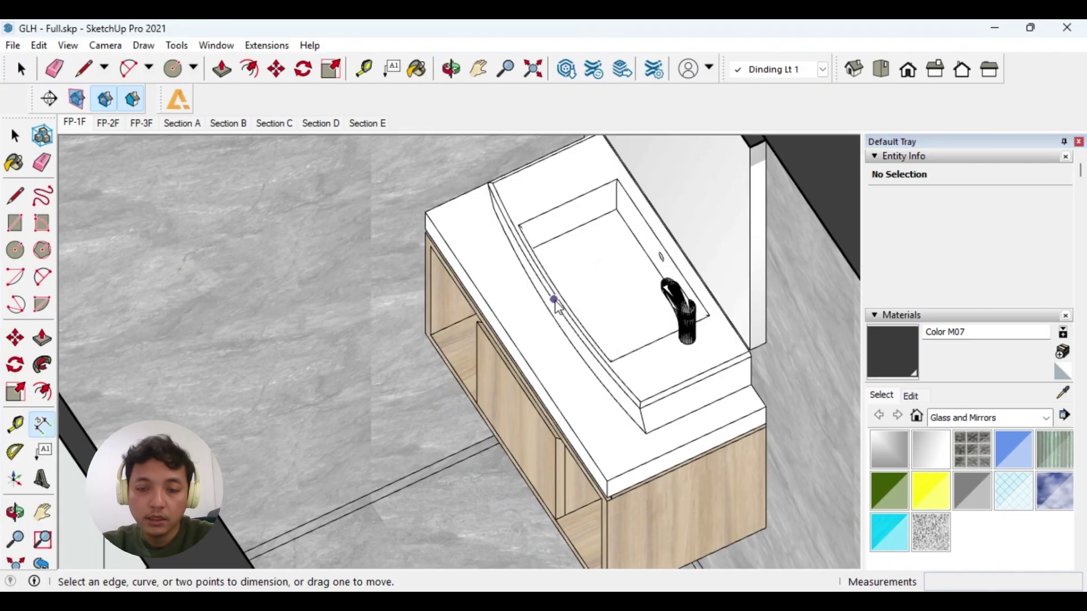
{"action": "left_click", "coordinate": [554, 300]}
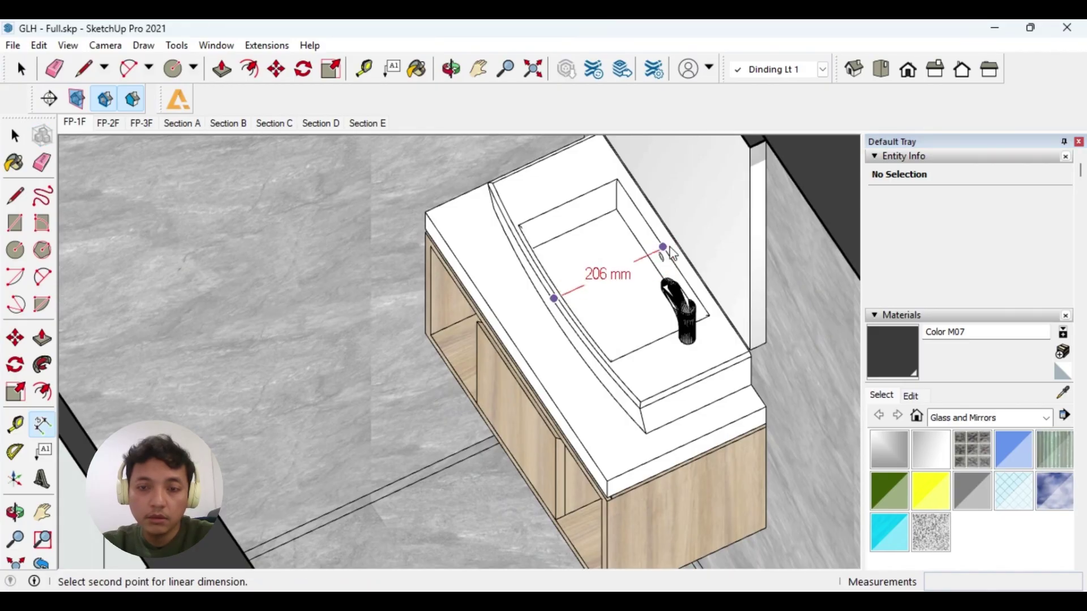
{"action": "scroll", "coordinate": [671, 246], "scroll_direction": "up", "scroll_amount": 2}
{"action": "middle_click_drag", "start_coordinate": [672, 244], "coordinate": [681, 229]}
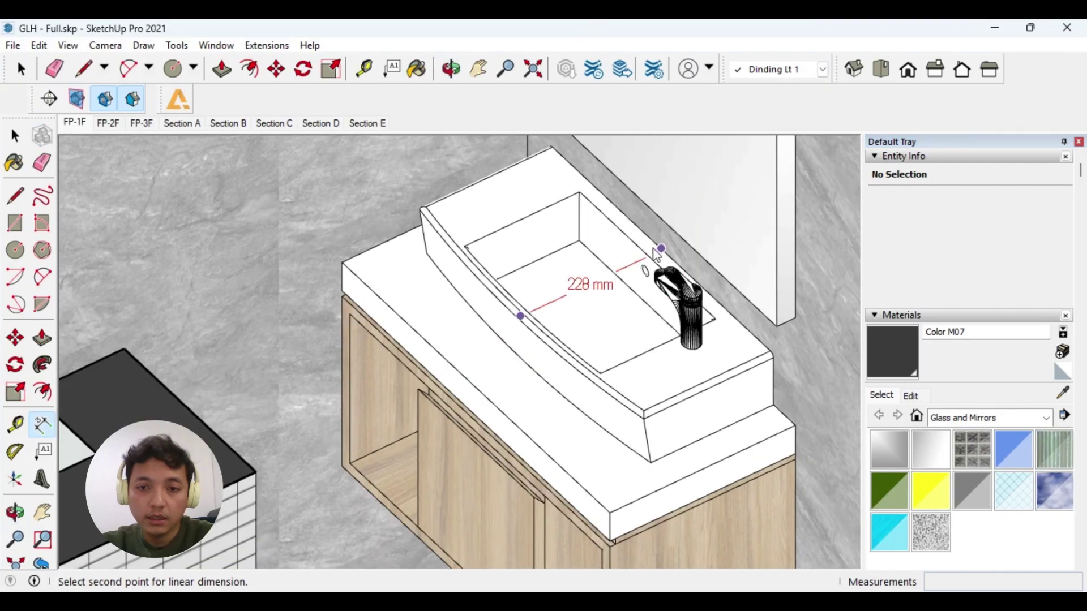
{"action": "left_click", "coordinate": [658, 250]}
{"action": "left_click", "coordinate": [789, 377]}
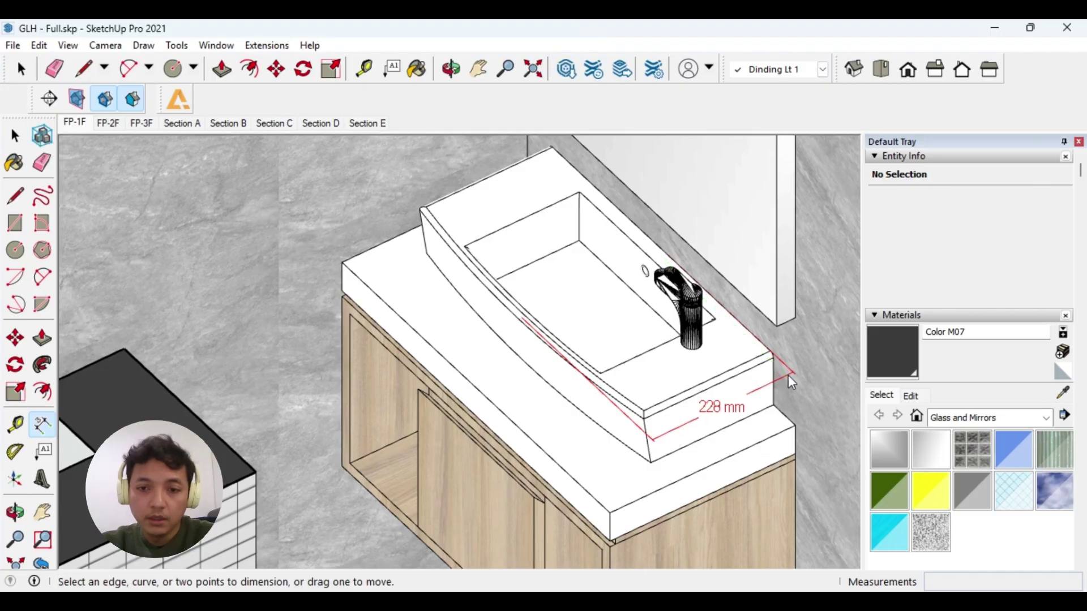
{"action": "key", "text": "space"}
{"action": "scroll", "coordinate": [787, 376], "scroll_direction": "down", "scroll_amount": 2}
{"action": "middle_click_drag", "start_coordinate": [784, 374], "coordinate": [766, 361]}
{"action": "scroll", "coordinate": [767, 363], "scroll_direction": "down", "scroll_amount": 2}
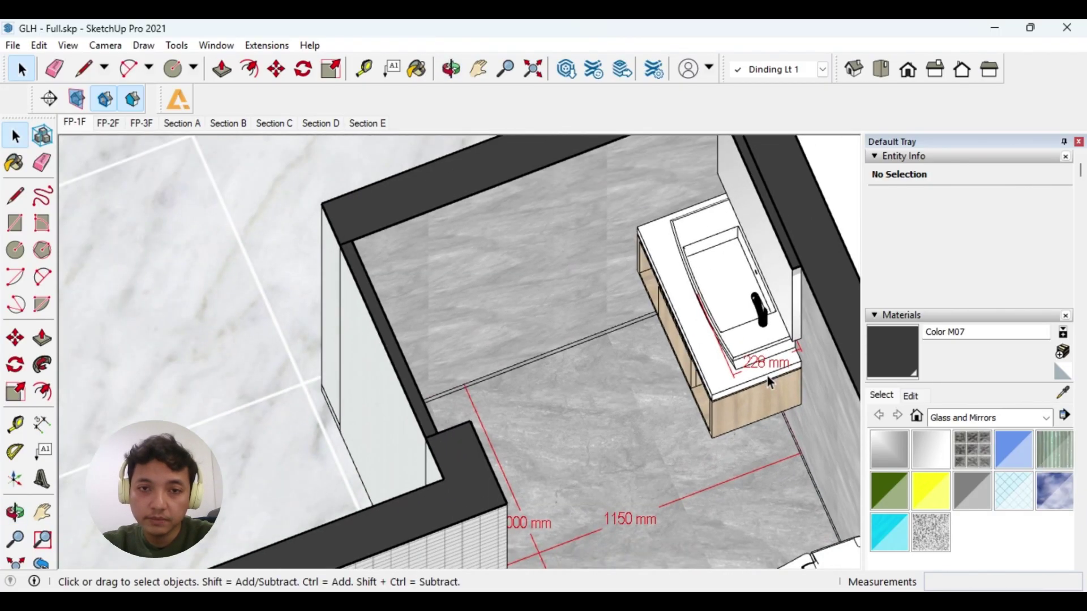
Step: In top view, dimension the clear width from the shower's wall corner to the basin counter's front corner, placing the dimension below the counter
{"action": "left_click", "coordinate": [881, 69]}
{"action": "key", "text": "h"}
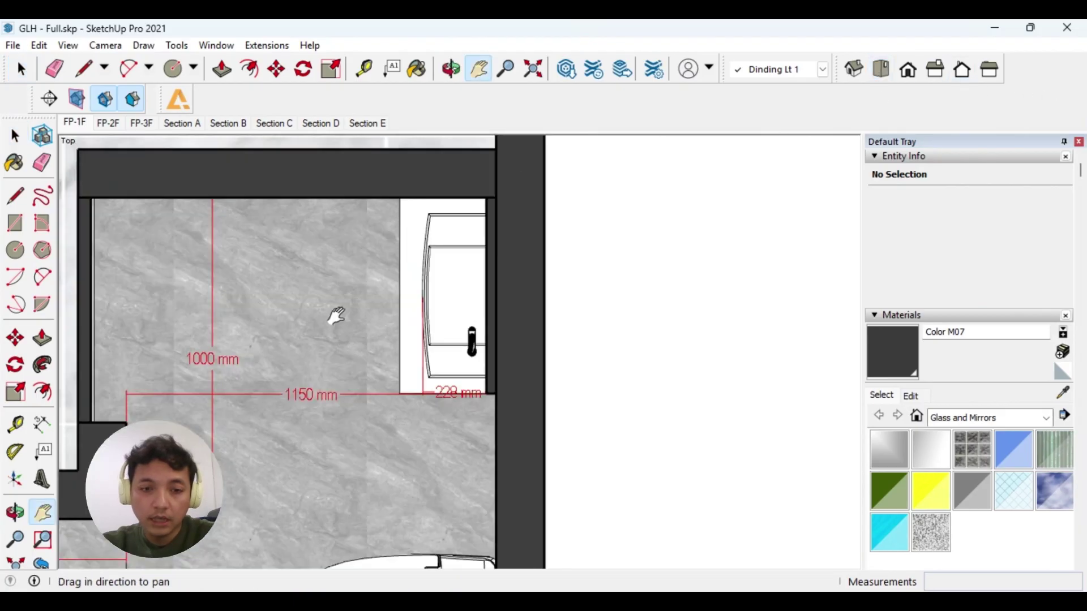
{"action": "left_click_drag", "start_coordinate": [335, 315], "coordinate": [566, 305]}
{"action": "left_click", "coordinate": [42, 423]}
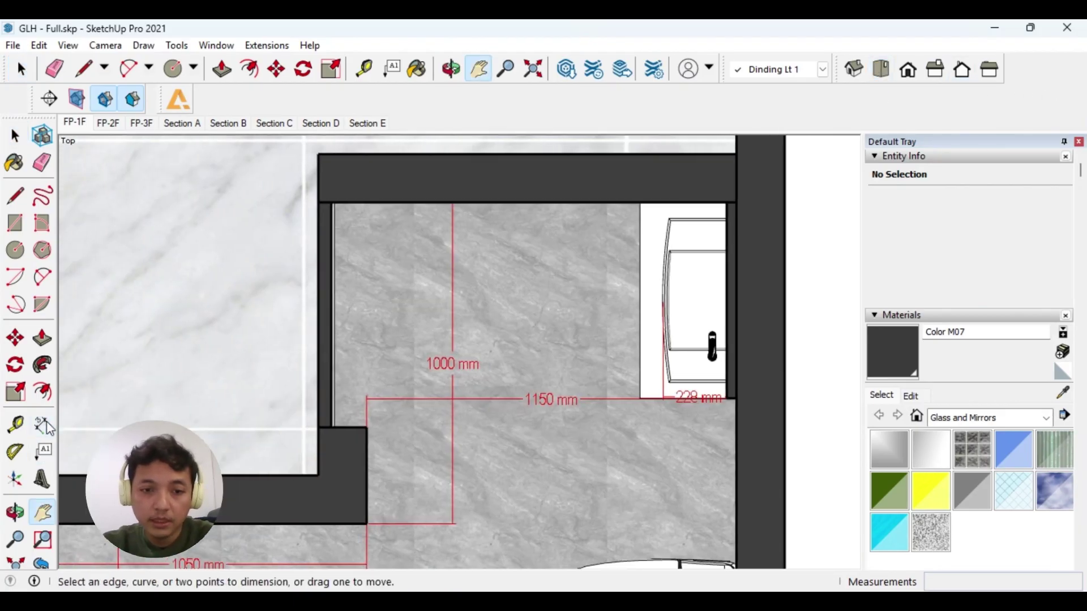
{"action": "left_click", "coordinate": [366, 427]}
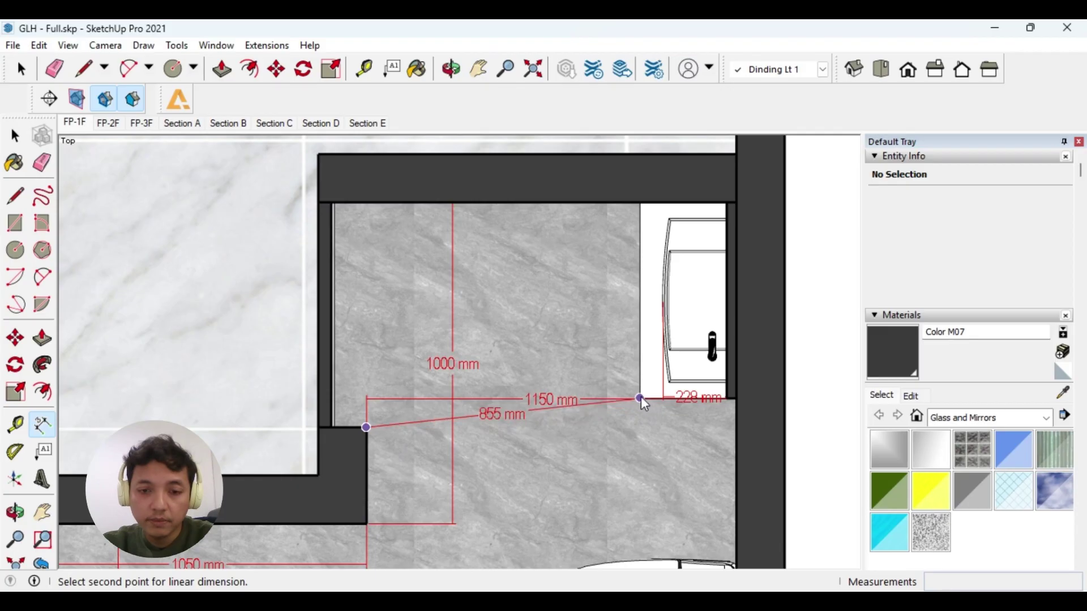
{"action": "left_click", "coordinate": [639, 398]}
{"action": "left_click", "coordinate": [623, 457]}
{"action": "key", "text": "space"}
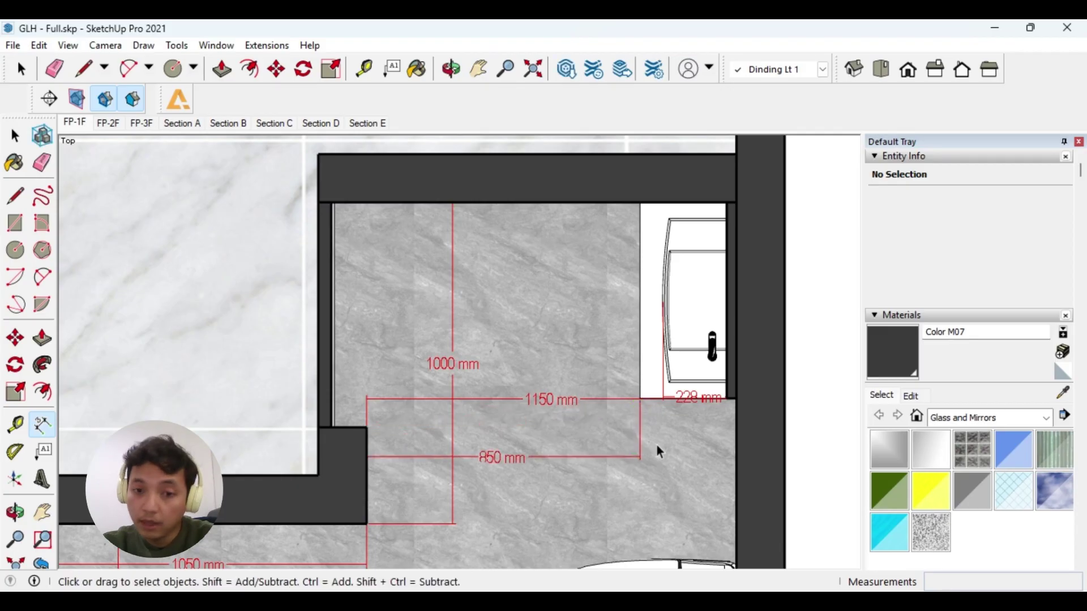
{"action": "scroll", "coordinate": [661, 442], "scroll_direction": "down", "scroll_amount": 3}
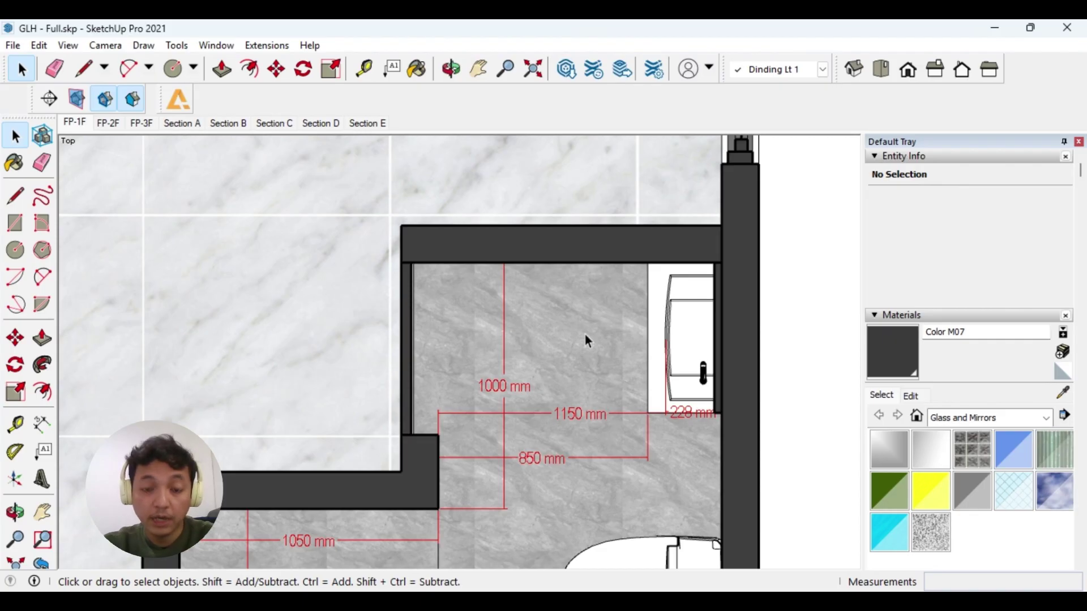
Step: Capture the shower area in Snipping Tool, circle the shower fitting and draw an arrow to an alternative position marked on the adjoining wall
{"action": "key", "text": "h"}
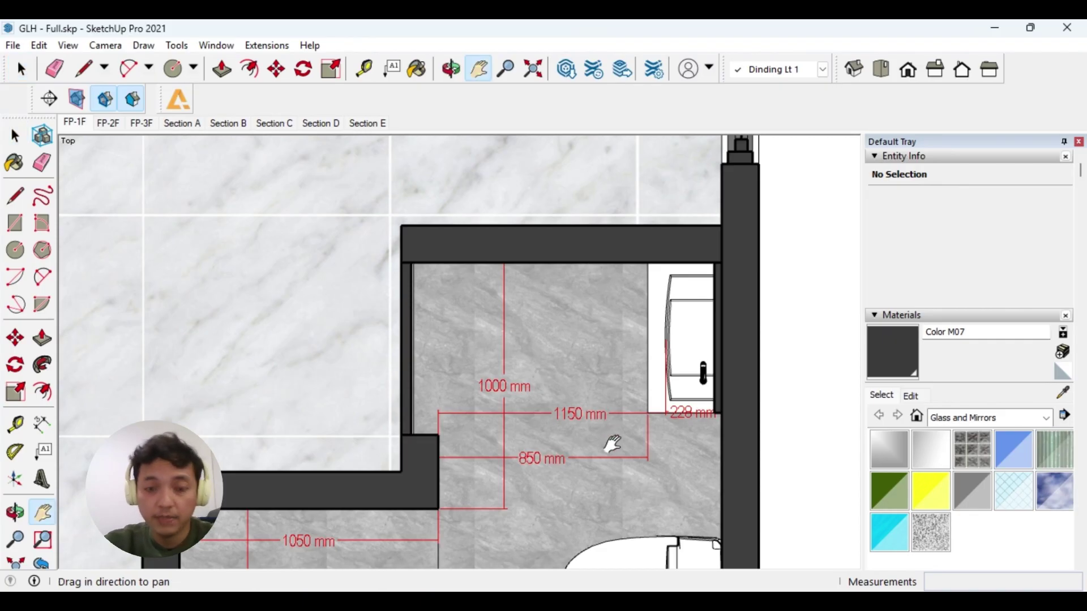
{"action": "left_click_drag", "start_coordinate": [611, 444], "coordinate": [631, 318]}
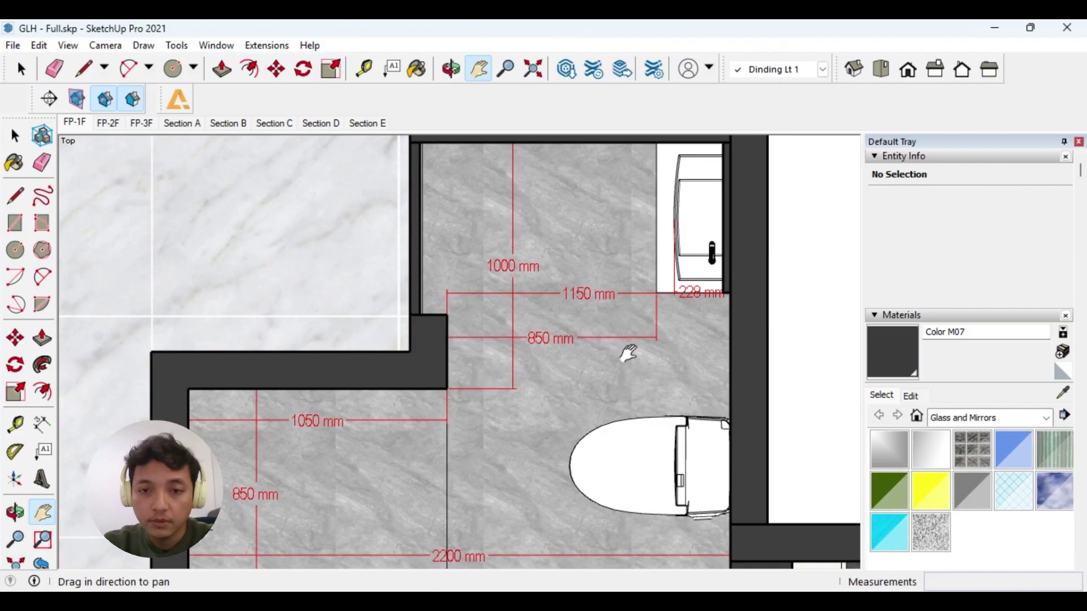
{"action": "left_click_drag", "start_coordinate": [555, 403], "coordinate": [677, 305]}
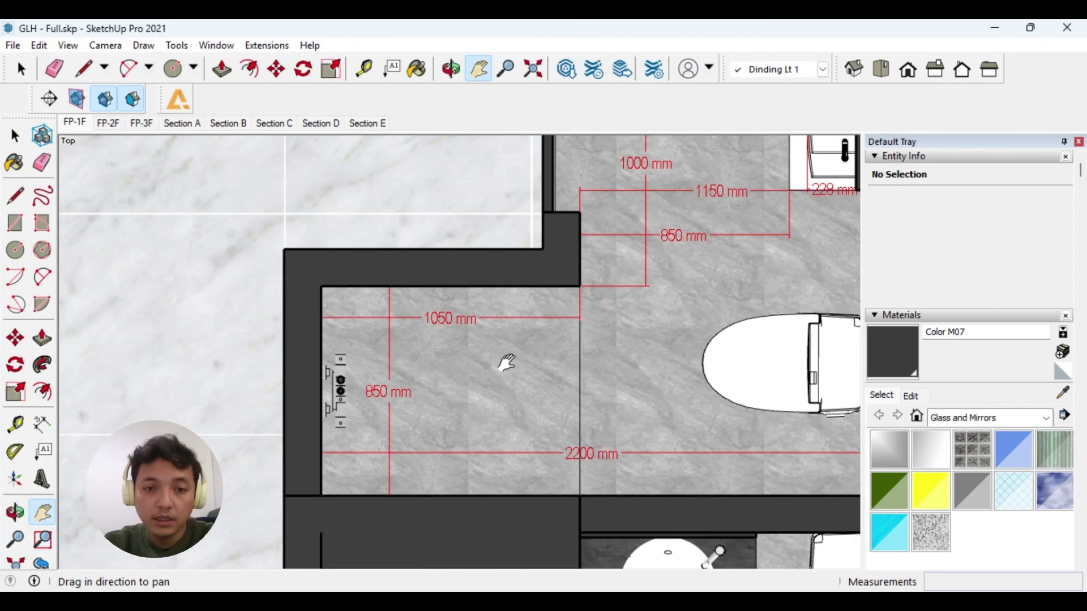
{"action": "left_click_drag", "start_coordinate": [511, 364], "coordinate": [543, 327]}
{"action": "key", "text": "space"}
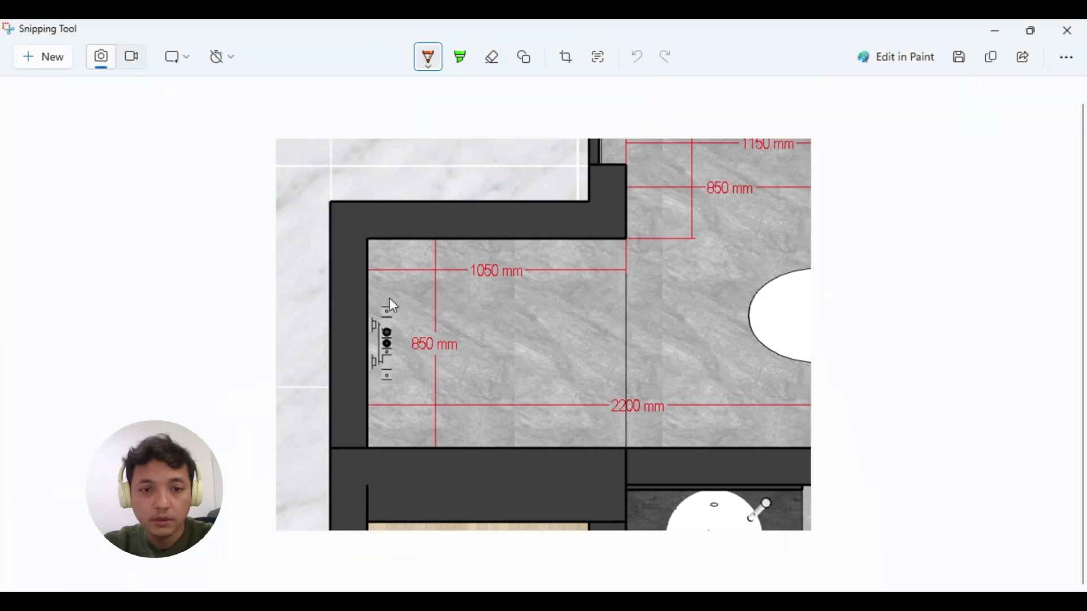
{"action": "left_click_drag", "start_coordinate": [372, 289], "coordinate": [376, 292]}
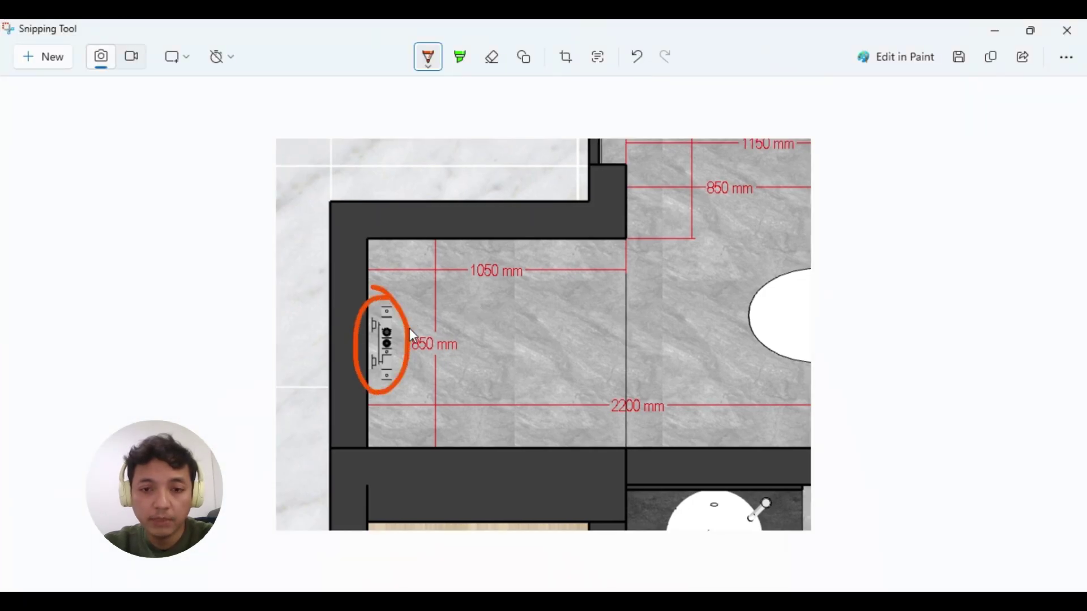
{"action": "left_click_drag", "start_coordinate": [405, 332], "coordinate": [518, 414]}
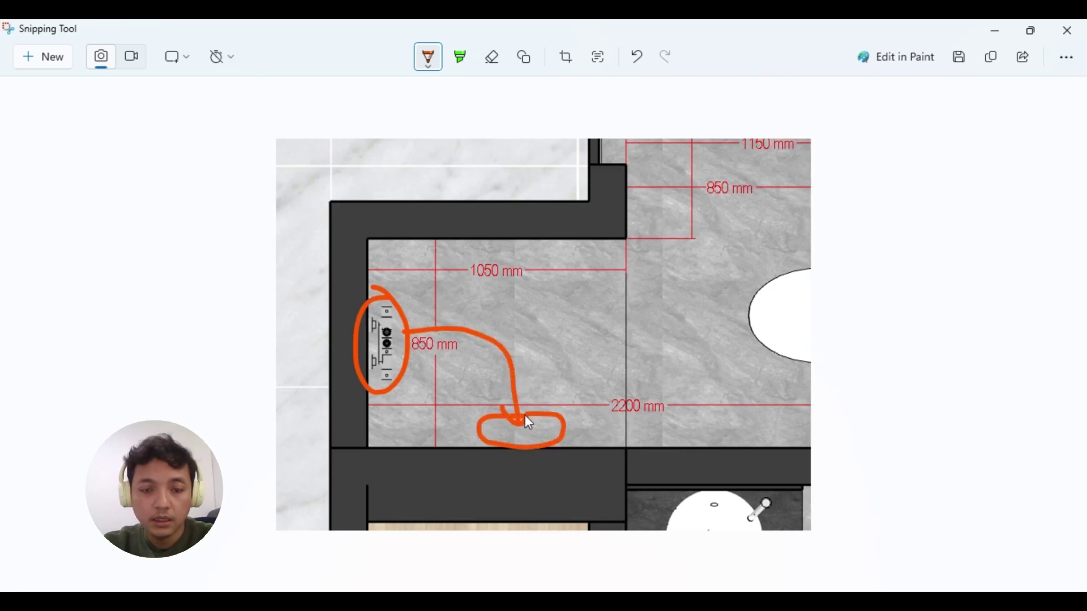
Step: Set the pen to turquoise and draw two diverging spray lines from the shower fitting across the bathroom past the toilet
{"action": "left_click", "coordinate": [428, 56]}
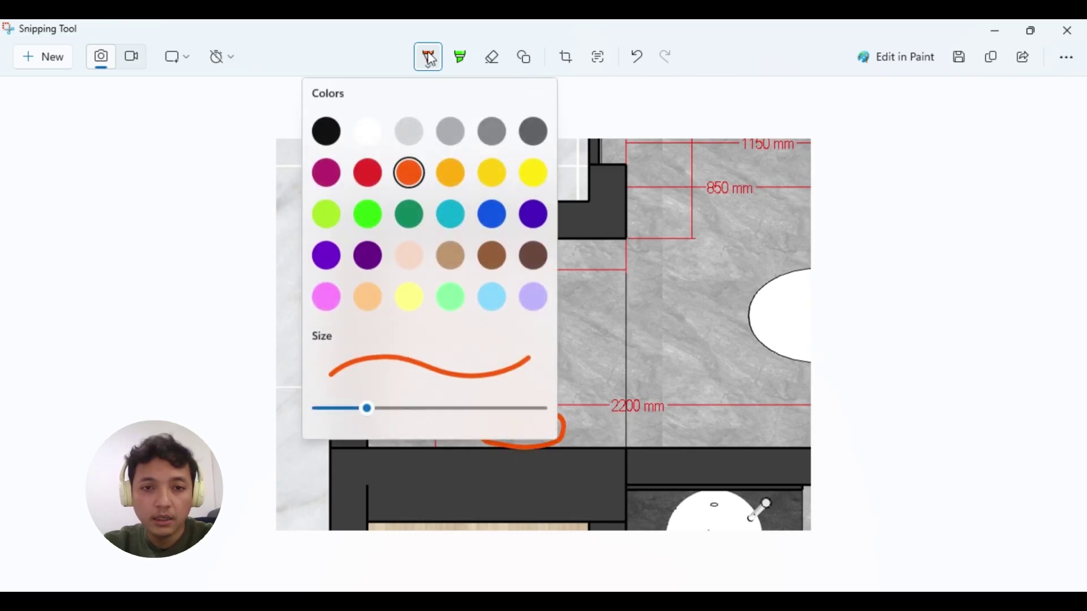
{"action": "left_click", "coordinate": [438, 218]}
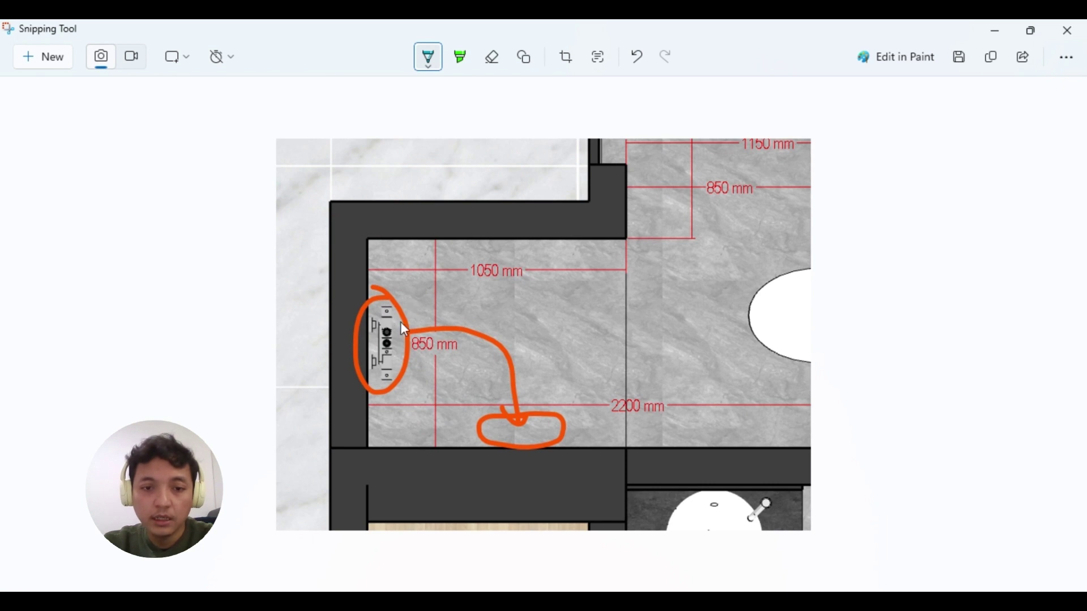
{"action": "left_click_drag", "start_coordinate": [401, 324], "coordinate": [826, 219]}
{"action": "left_click_drag", "start_coordinate": [391, 351], "coordinate": [843, 448]}
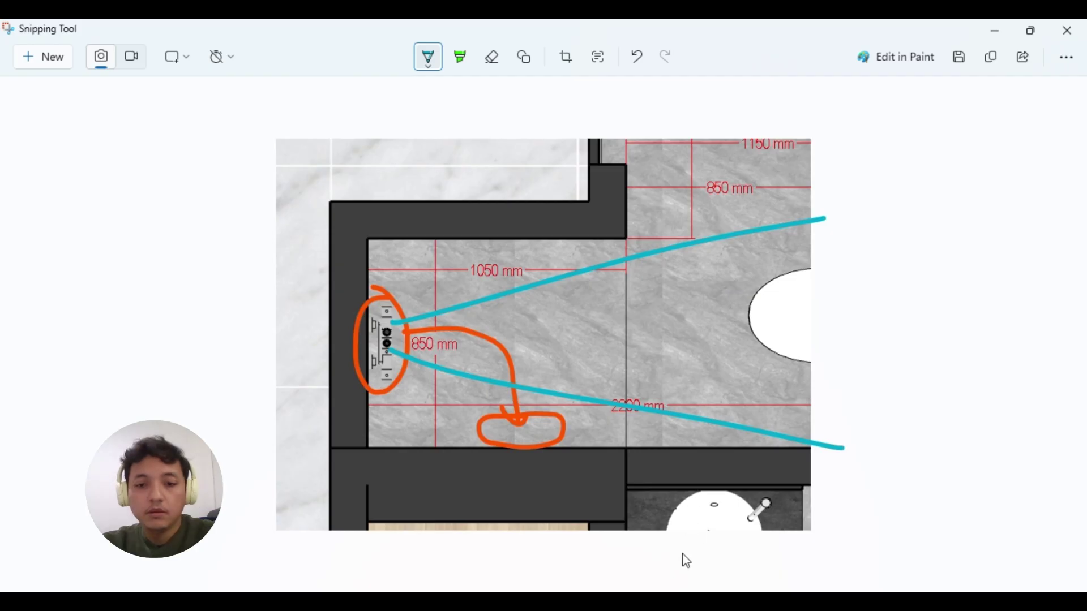
Step: Switch back to SketchUp and set the camera to perspective for a 3D view of the upper floor
{"action": "left_click", "coordinate": [679, 601]}
{"action": "left_click", "coordinate": [382, 23]}
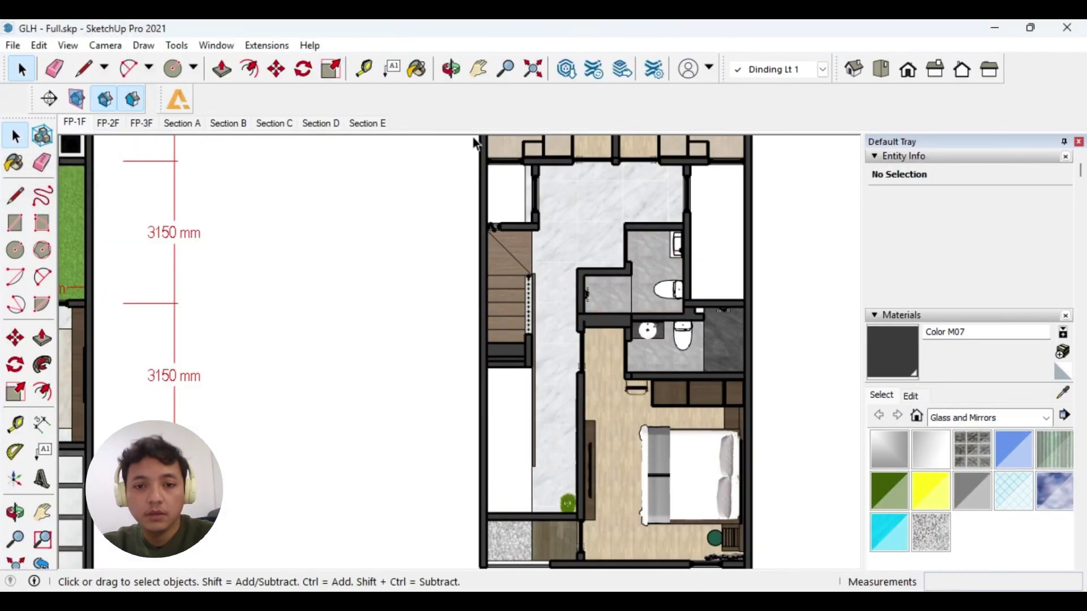
{"action": "middle_click_drag", "start_coordinate": [673, 422], "coordinate": [554, 325]}
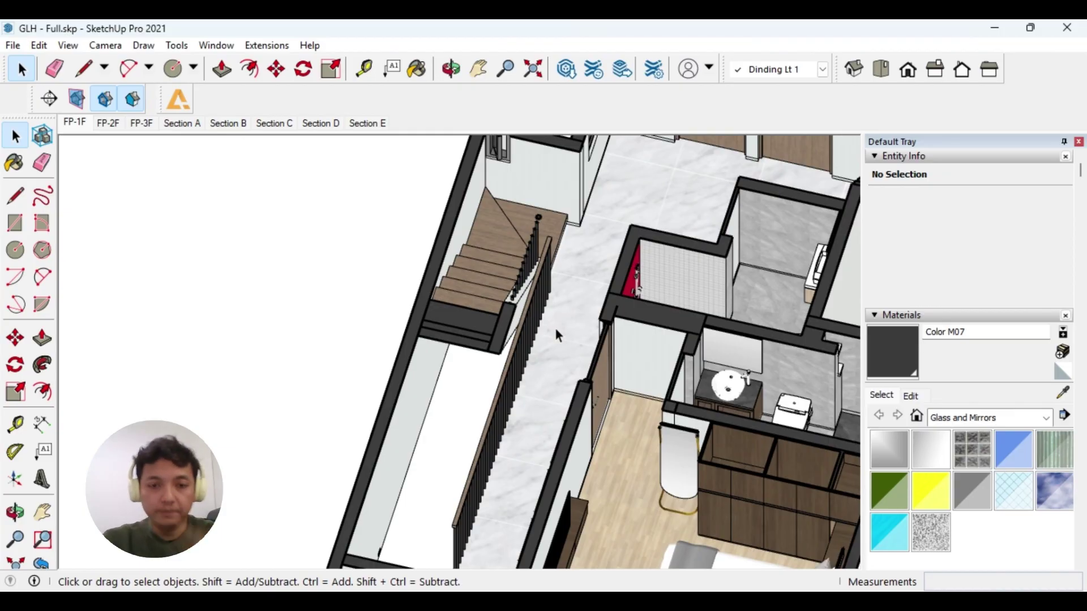
{"action": "left_click", "coordinate": [105, 45]}
{"action": "left_click", "coordinate": [139, 141]}
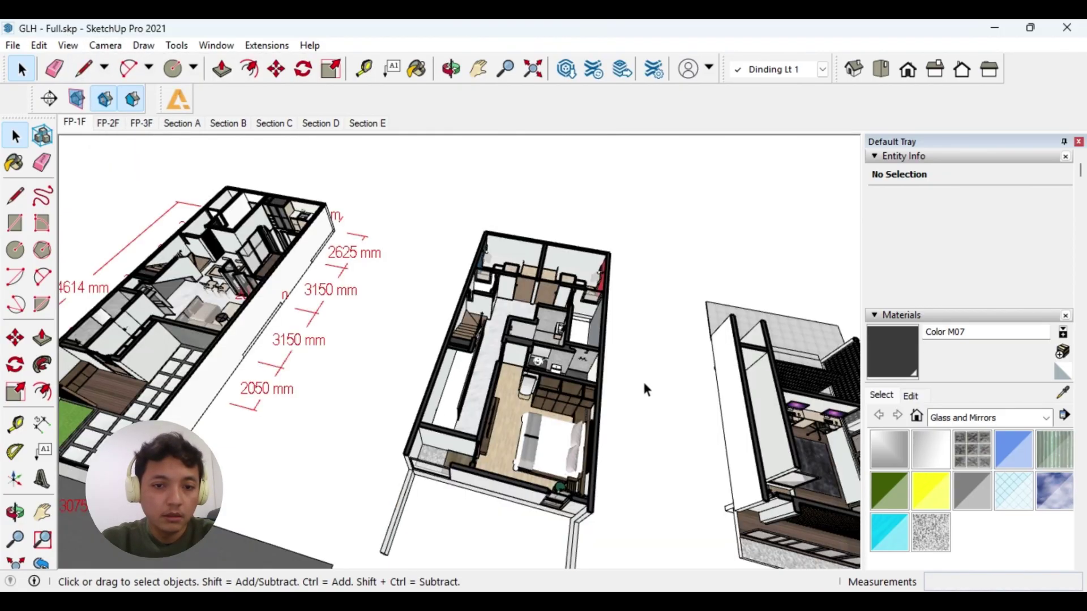
Step: Turn off the section cuts and bring the corridor's railing beside the staircase into view at close range
{"action": "scroll", "coordinate": [504, 371], "scroll_direction": "up", "scroll_amount": 3}
{"action": "scroll", "coordinate": [476, 351], "scroll_direction": "up", "scroll_amount": 4}
{"action": "middle_click_drag", "start_coordinate": [465, 341], "coordinate": [514, 333]}
{"action": "scroll", "coordinate": [517, 230], "scroll_direction": "up", "scroll_amount": 3}
{"action": "scroll", "coordinate": [516, 230], "scroll_direction": "down", "scroll_amount": 5}
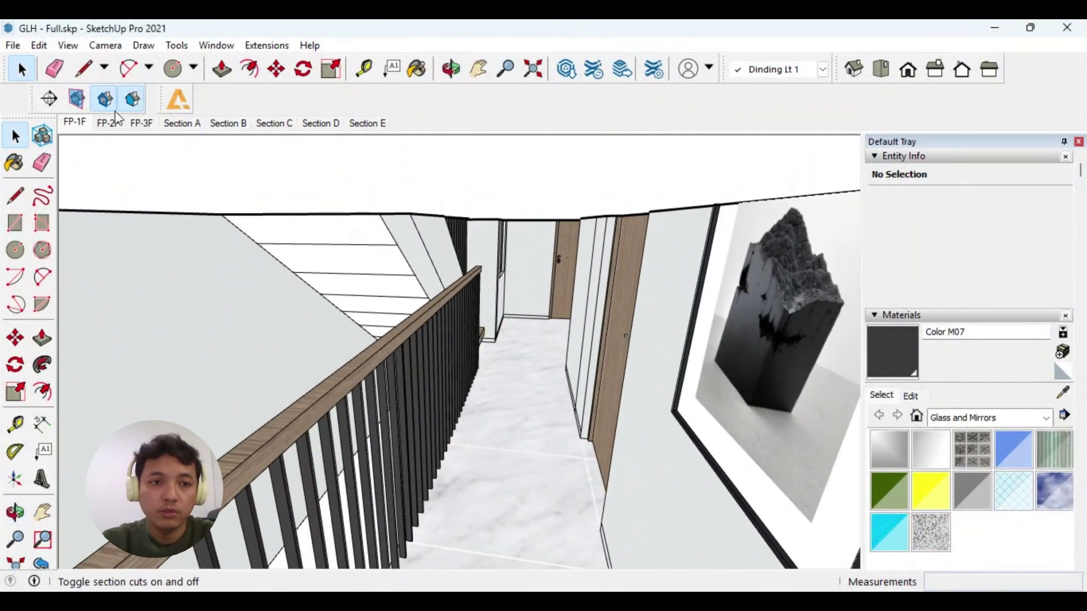
{"action": "middle_click_drag", "start_coordinate": [507, 286], "coordinate": [573, 283]}
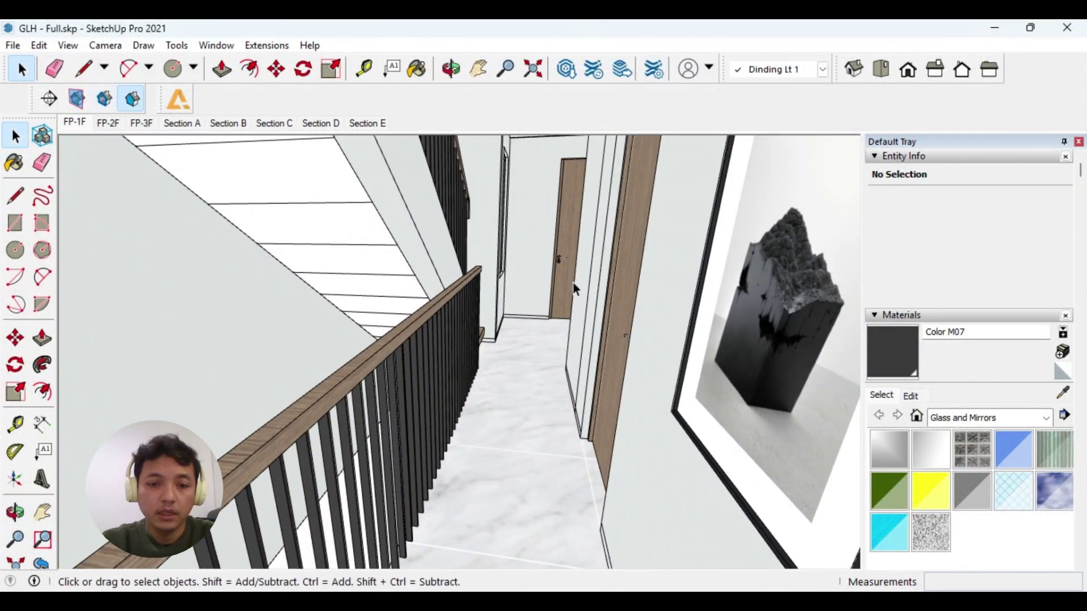
{"action": "mouse_move", "coordinate": [546, 351]}
{"action": "middle_mouse_down"}
{"action": "mouse_move", "coordinate": [528, 381]}
{"action": "mouse_move", "coordinate": [524, 339]}
{"action": "mouse_move", "coordinate": [517, 368]}
{"action": "mouse_move", "coordinate": [532, 392]}
{"action": "mouse_move", "coordinate": [531, 339]}
{"action": "middle_mouse_up"}
{"action": "middle_click_drag", "start_coordinate": [535, 395], "coordinate": [358, 342]}
{"action": "scroll", "coordinate": [515, 391], "scroll_direction": "up", "scroll_amount": 4}
{"action": "scroll", "coordinate": [516, 394], "scroll_direction": "up", "scroll_amount": 3}
Step: Measure the corridor railing's height from the handrail down to the floor with the Line tool, without keeping the line
{"action": "key", "text": "space"}
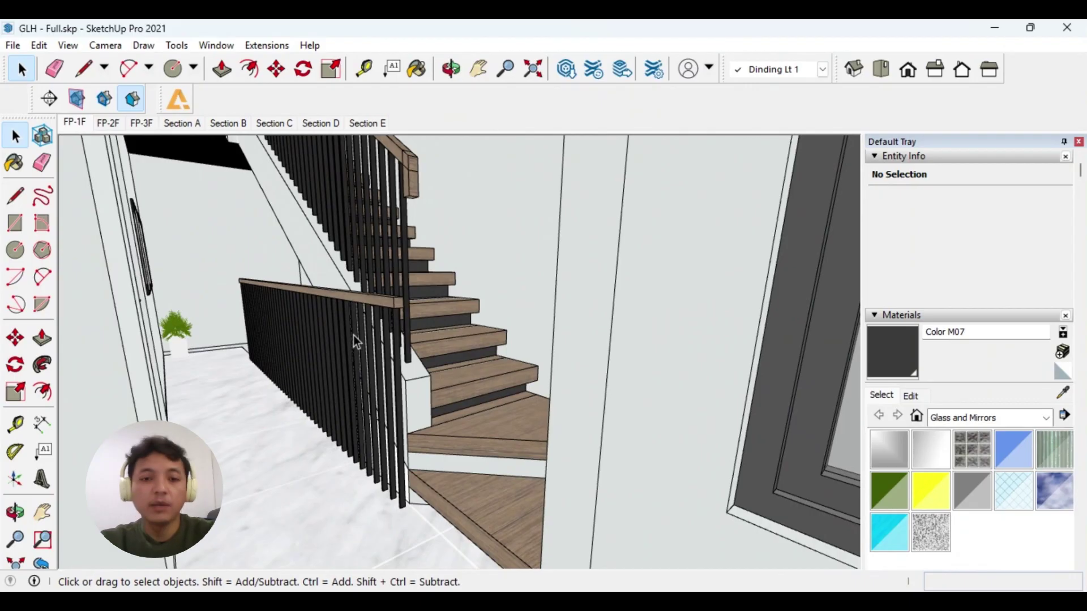
{"action": "key", "text": "l"}
{"action": "left_click", "coordinate": [393, 296]}
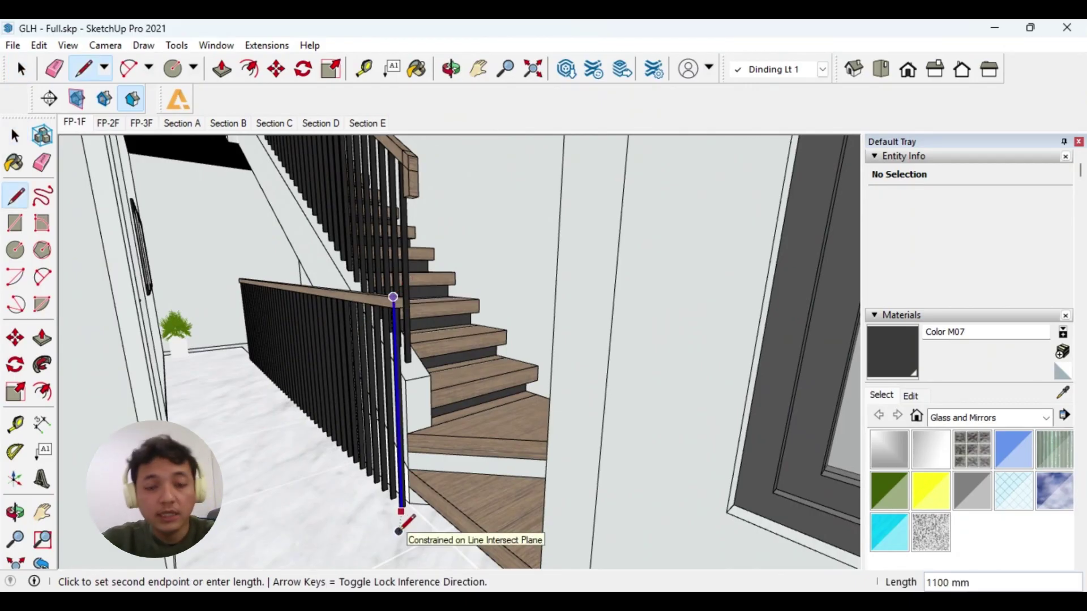
{"action": "key", "text": "space"}
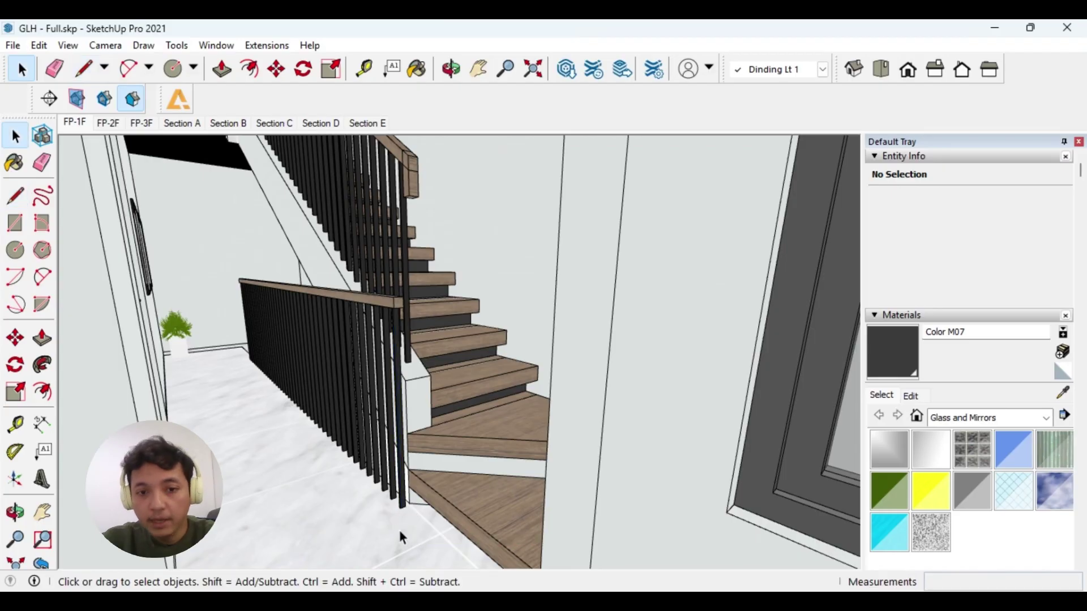
Step: Measure the spacing between the last two balusters at floor level with the Line tool, without keeping the line
{"action": "scroll", "coordinate": [393, 503], "scroll_direction": "up", "scroll_amount": 5}
{"action": "middle_click_drag", "start_coordinate": [394, 502], "coordinate": [415, 502]}
{"action": "key", "text": "l"}
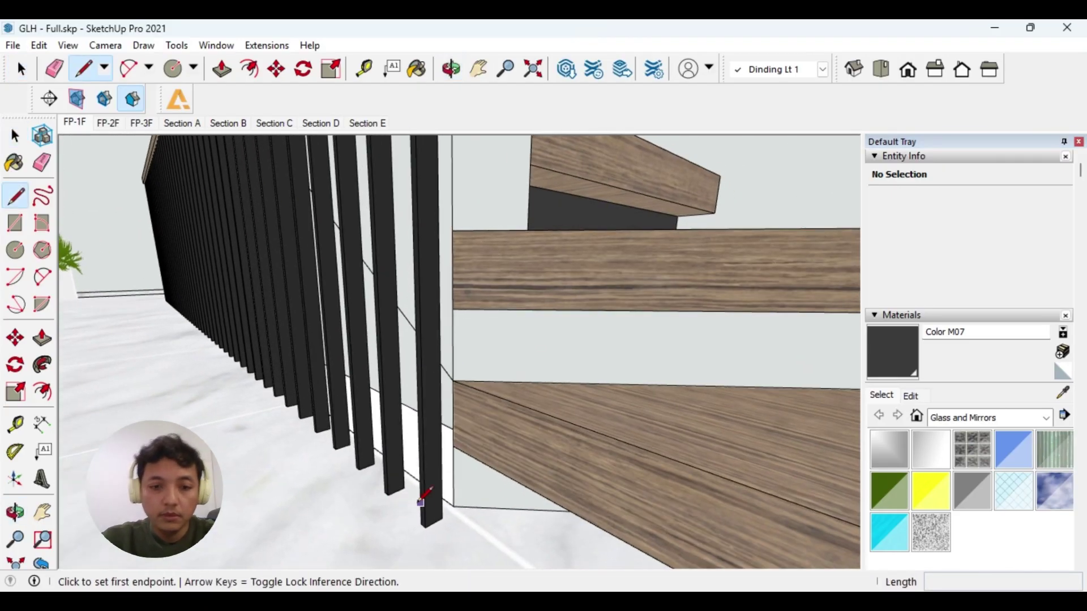
{"action": "scroll", "coordinate": [385, 494], "scroll_direction": "up", "scroll_amount": 2}
{"action": "left_click", "coordinate": [383, 494]}
{"action": "scroll", "coordinate": [390, 497], "scroll_direction": "down", "scroll_amount": 3}
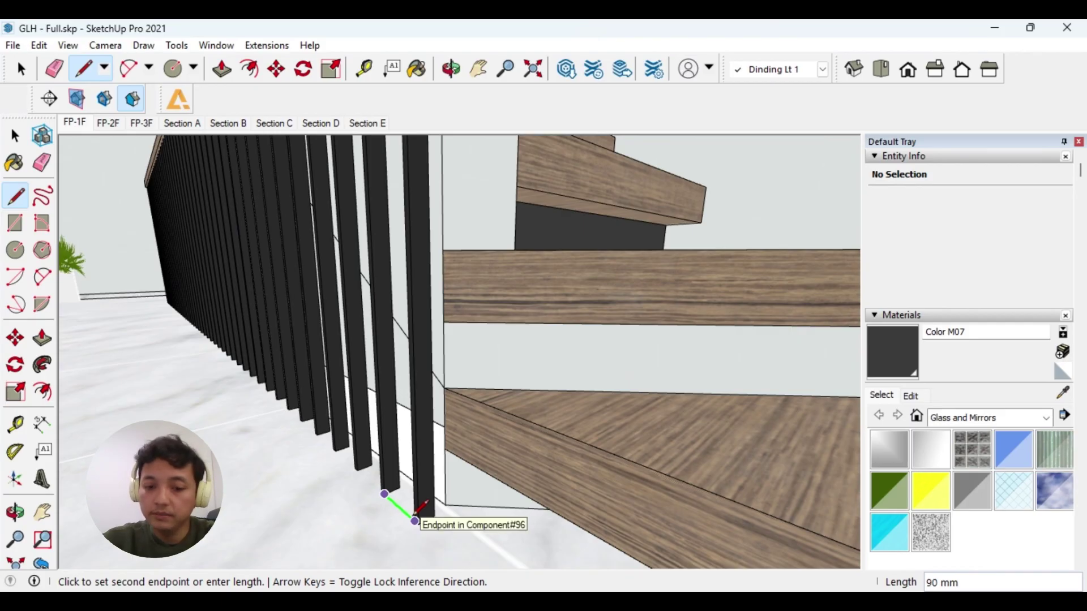
{"action": "key", "text": "space"}
{"action": "scroll", "coordinate": [410, 267], "scroll_direction": "down", "scroll_amount": 6}
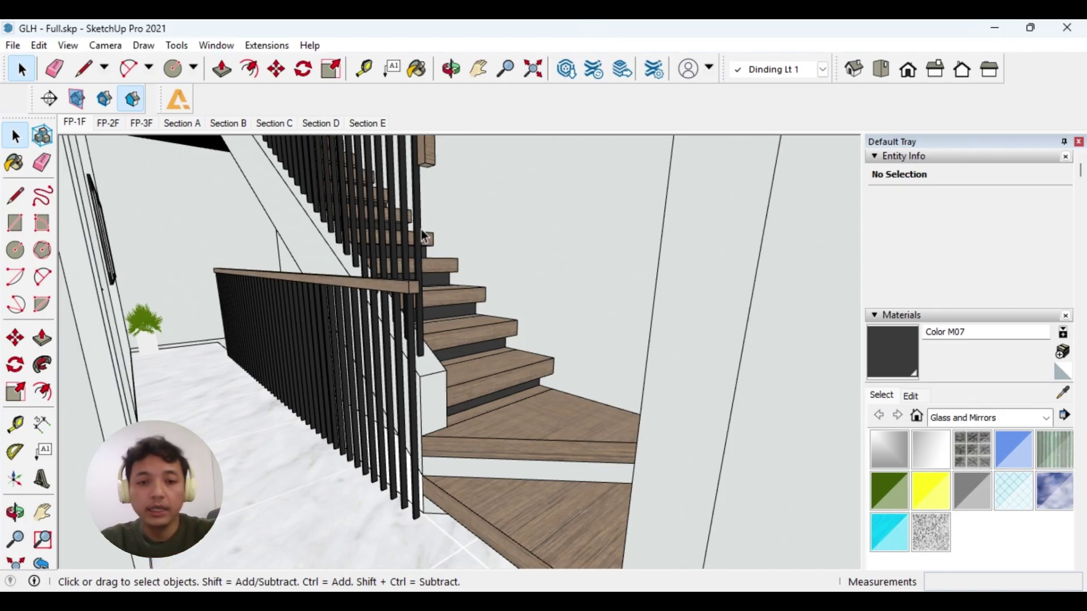
Step: Examine the staircase flight's railing, from its hanging balusters up to the wooden handrail's end beside the corridor
{"action": "key", "text": "h"}
{"action": "left_click_drag", "start_coordinate": [416, 225], "coordinate": [394, 365]}
{"action": "scroll", "coordinate": [393, 365], "scroll_direction": "up", "scroll_amount": 4}
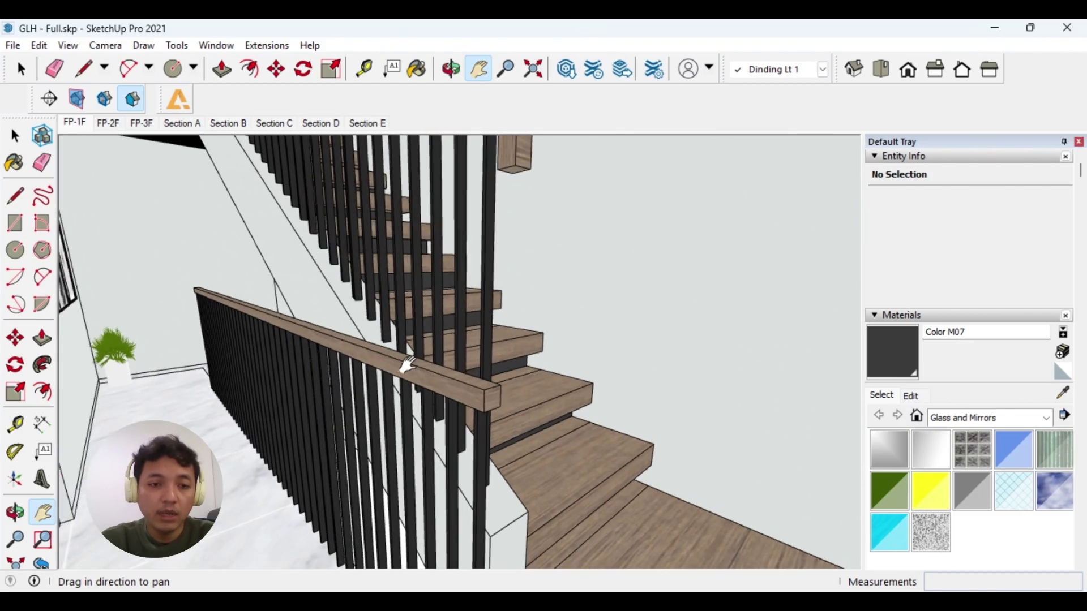
{"action": "key", "text": "space"}
{"action": "middle_click_drag", "start_coordinate": [417, 368], "coordinate": [385, 306]}
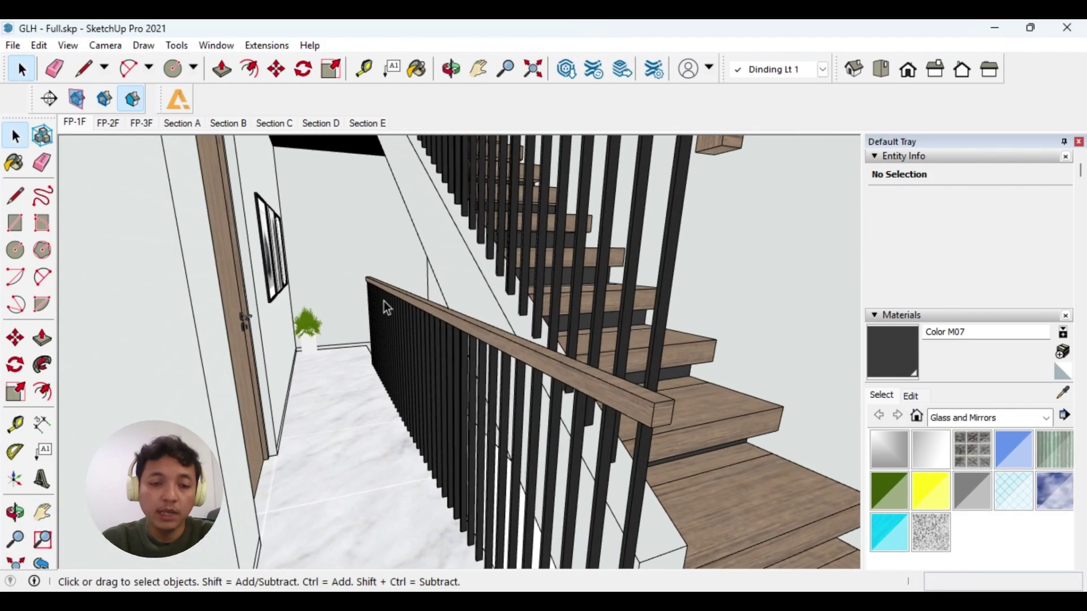
{"action": "key", "text": "h"}
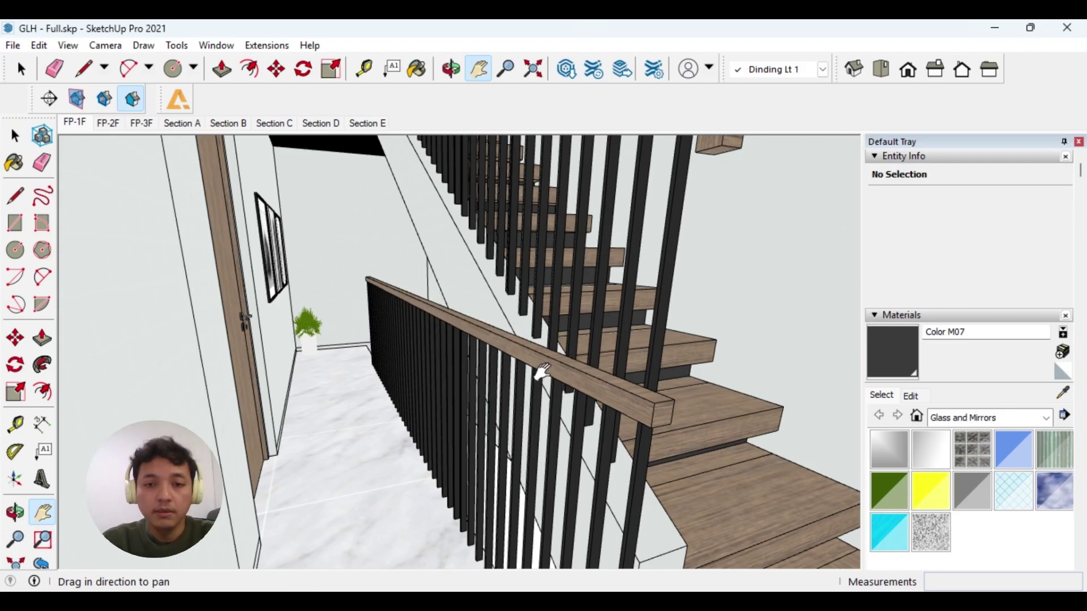
{"action": "left_click_drag", "start_coordinate": [583, 265], "coordinate": [575, 367]}
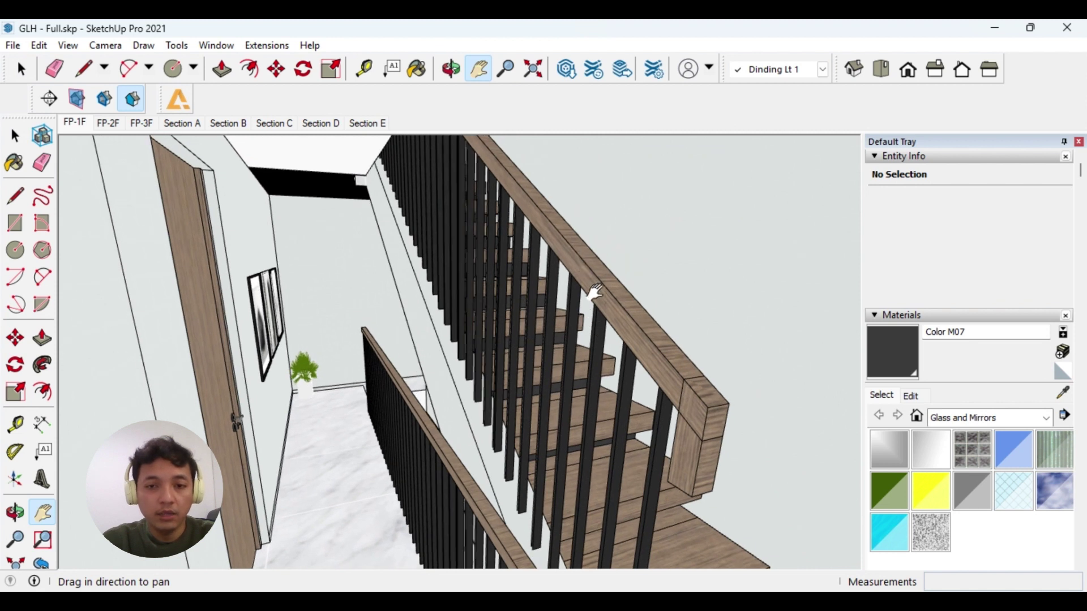
{"action": "key", "text": "space"}
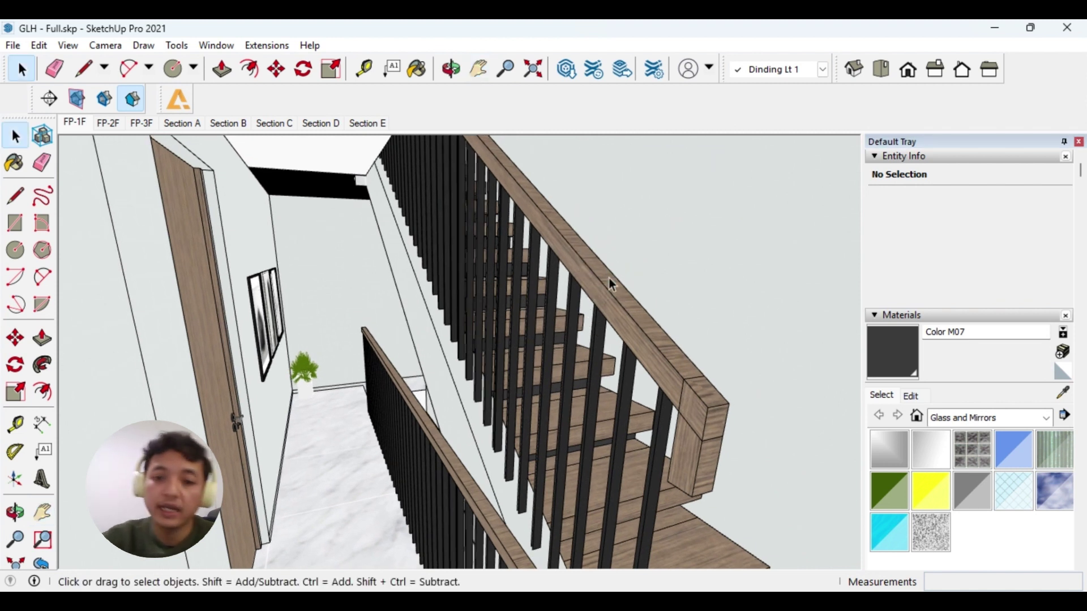
Step: Examine the corridor railing along its full length, viewing its handrail and balusters beside the stair treads from several heights
{"action": "key", "text": "h"}
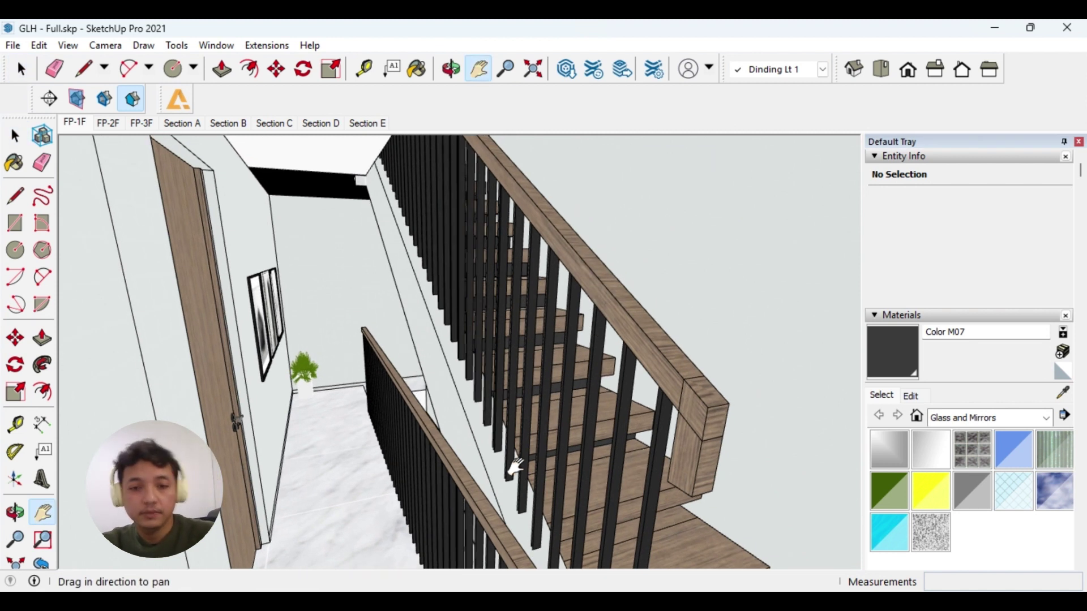
{"action": "left_click_drag", "start_coordinate": [466, 477], "coordinate": [494, 330]}
{"action": "scroll", "coordinate": [619, 306], "scroll_direction": "down", "scroll_amount": 1}
{"action": "key", "text": "l"}
{"action": "key", "text": "space"}
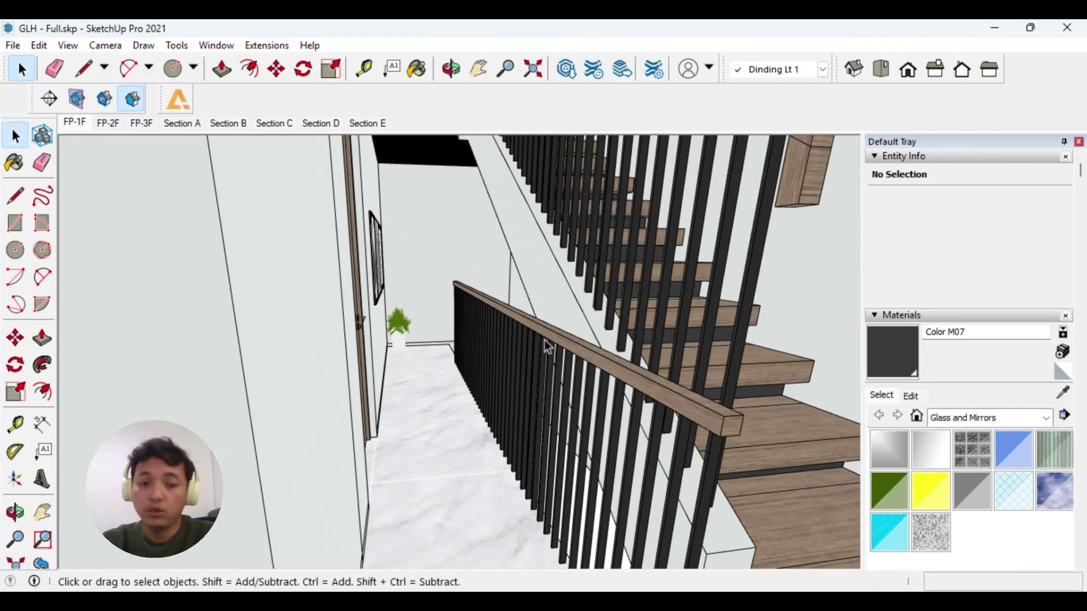
{"action": "middle_click_drag", "start_coordinate": [493, 329], "coordinate": [521, 331]}
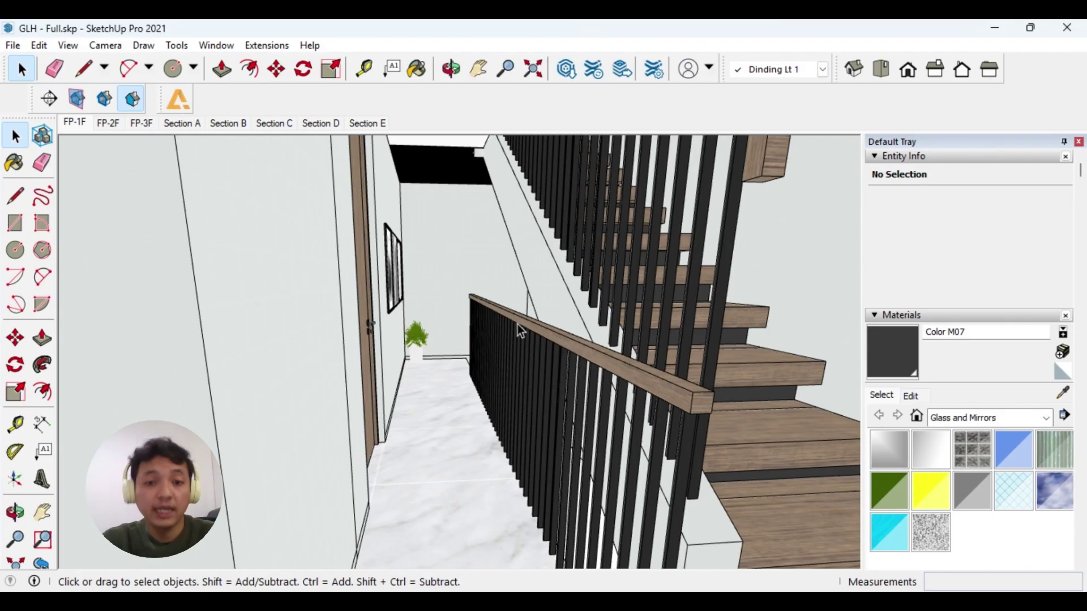
{"action": "key", "text": "h"}
{"action": "left_click_drag", "start_coordinate": [545, 359], "coordinate": [572, 287]}
{"action": "key", "text": "space"}
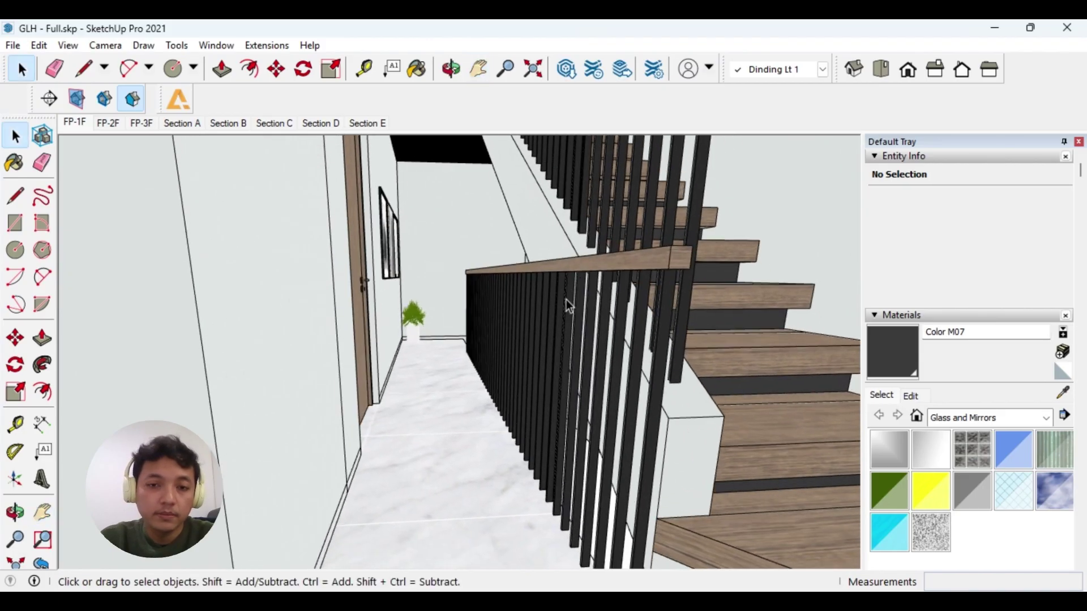
{"action": "key", "text": "l"}
{"action": "left_click_drag", "start_coordinate": [668, 321], "coordinate": [636, 322]}
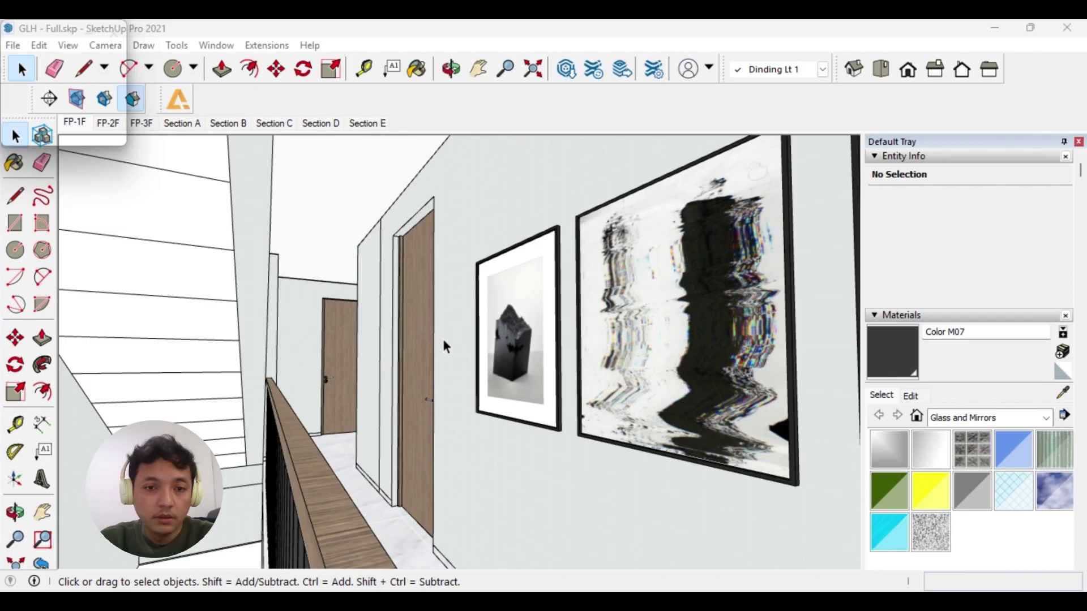
Step: Measure the height of the door opening beside the framed pictures with the Line tool, from its top corner down to the floor
{"action": "left_click", "coordinate": [443, 346]}
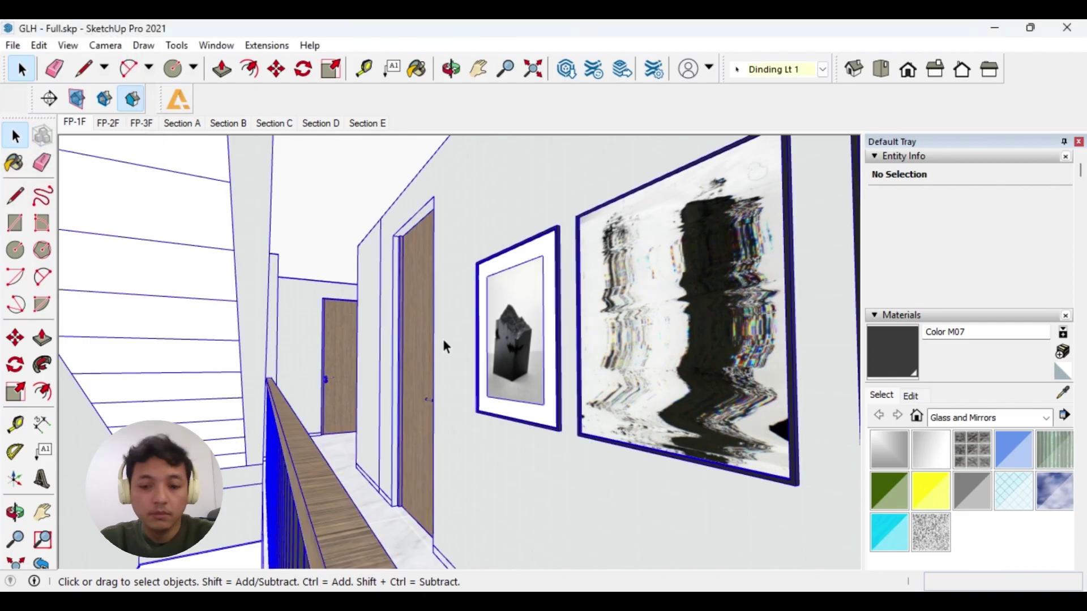
{"action": "key", "text": "l"}
{"action": "left_click", "coordinate": [434, 196]}
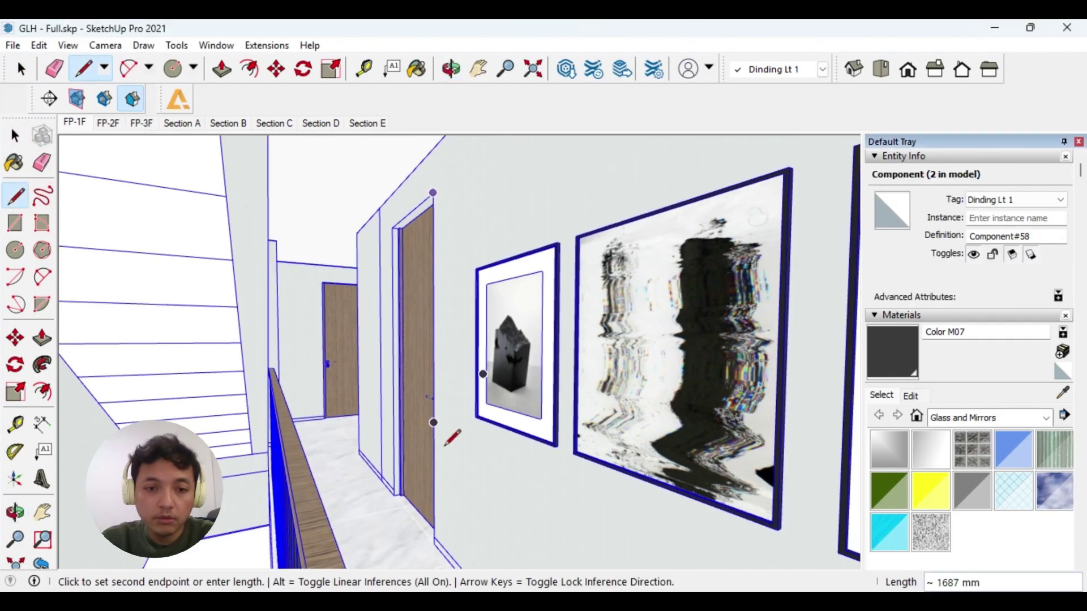
{"action": "middle_click_drag", "start_coordinate": [449, 434], "coordinate": [438, 492]}
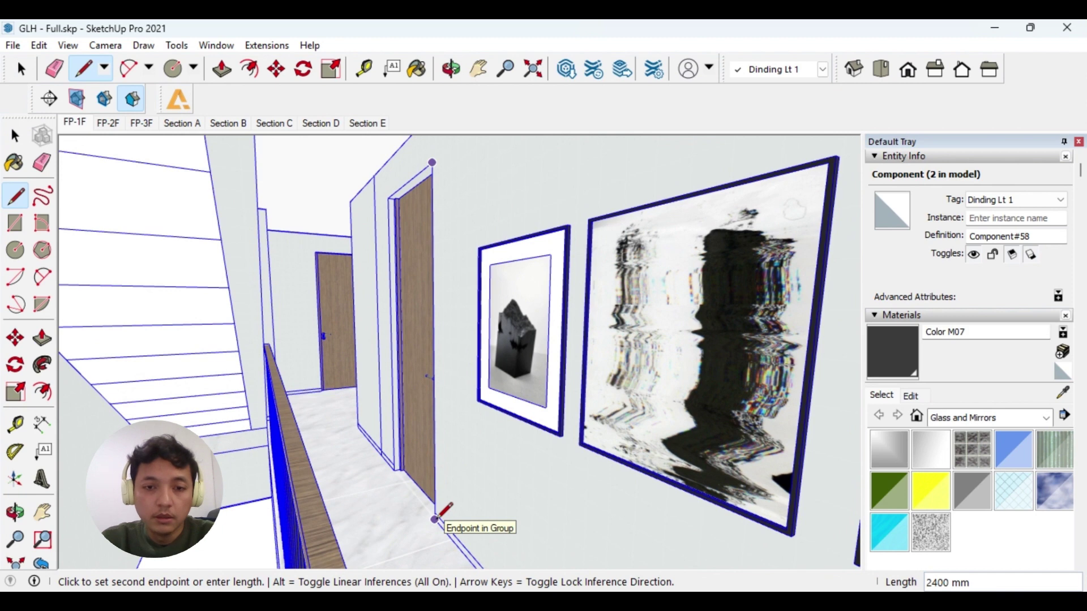
{"action": "left_click", "coordinate": [434, 518]}
{"action": "key", "text": "space"}
Step: Examine the two adjacent wooden doors at the end of the corridor and the window beside them
{"action": "middle_click_drag", "start_coordinate": [439, 398], "coordinate": [423, 398]}
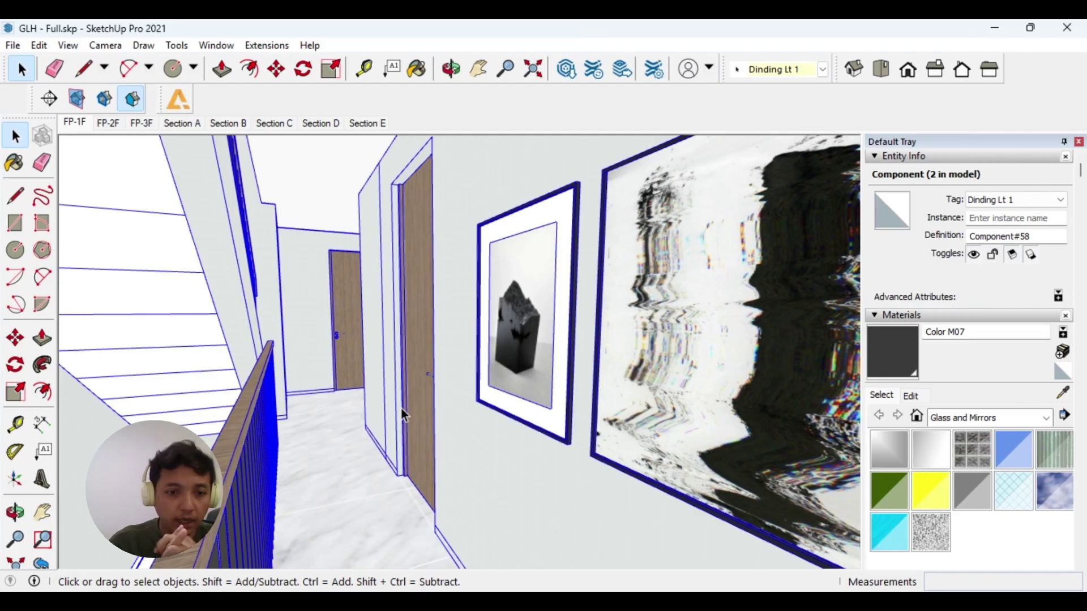
{"action": "key", "text": "h"}
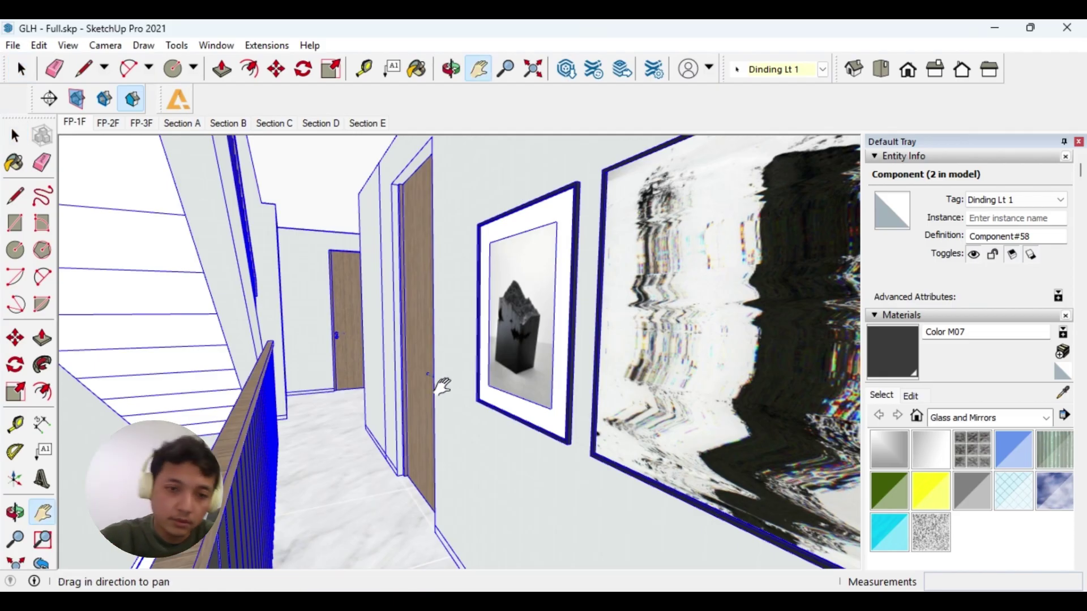
{"action": "scroll", "coordinate": [338, 323], "scroll_direction": "up", "scroll_amount": 5}
{"action": "scroll", "coordinate": [338, 322], "scroll_direction": "up", "scroll_amount": 4}
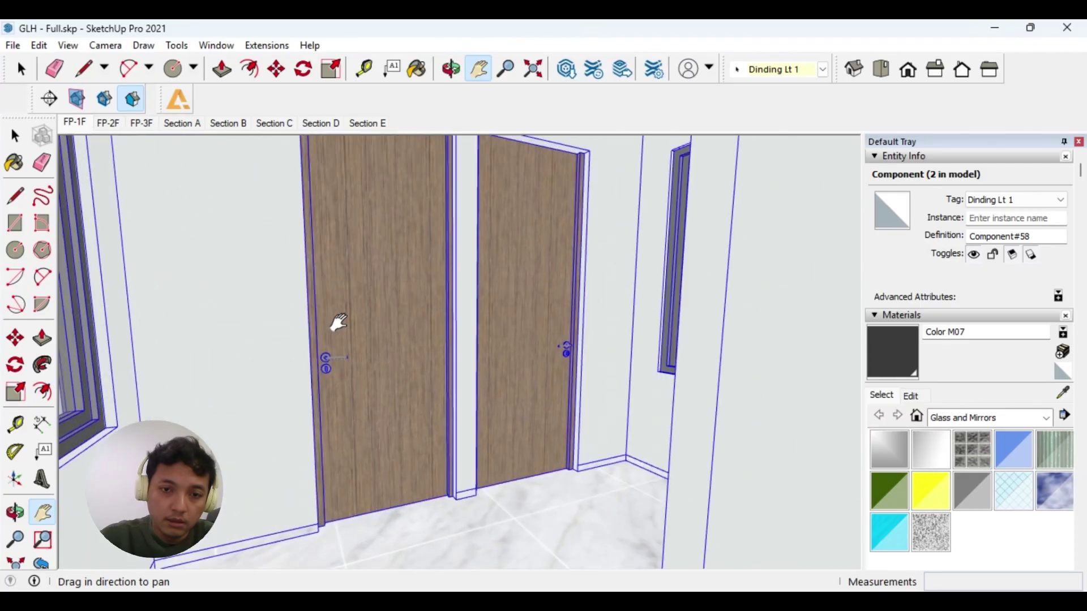
{"action": "key", "text": "space"}
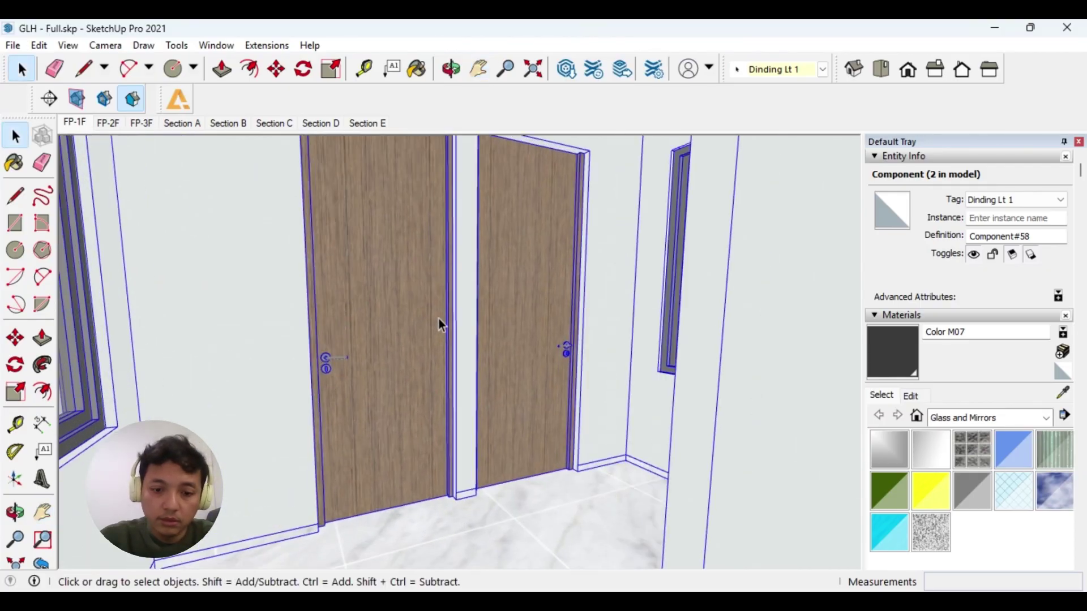
{"action": "key", "text": "h"}
{"action": "left_click_drag", "start_coordinate": [480, 301], "coordinate": [529, 351]}
{"action": "key", "text": "space"}
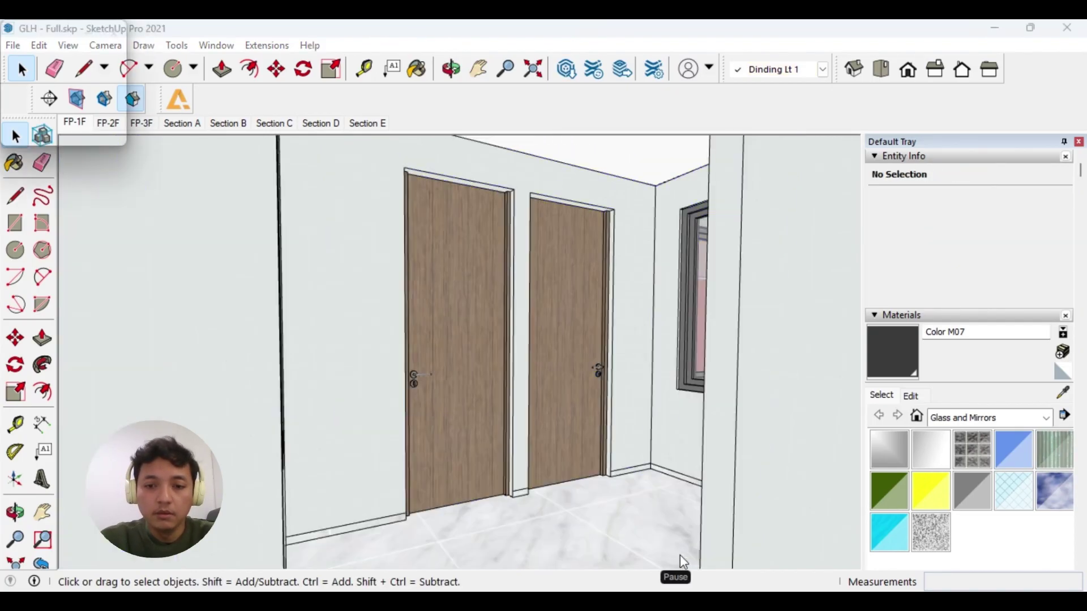
Step: Walk through the corridor from the railing to the paired doors and look around at the window and staircase
{"action": "middle_click_drag", "start_coordinate": [606, 433], "coordinate": [502, 319]}
{"action": "scroll", "coordinate": [465, 328], "scroll_direction": "up", "scroll_amount": 8}
{"action": "scroll", "coordinate": [467, 332], "scroll_direction": "down", "scroll_amount": 7}
{"action": "scroll", "coordinate": [463, 348], "scroll_direction": "down", "scroll_amount": 4}
{"action": "scroll", "coordinate": [463, 349], "scroll_direction": "down", "scroll_amount": 4}
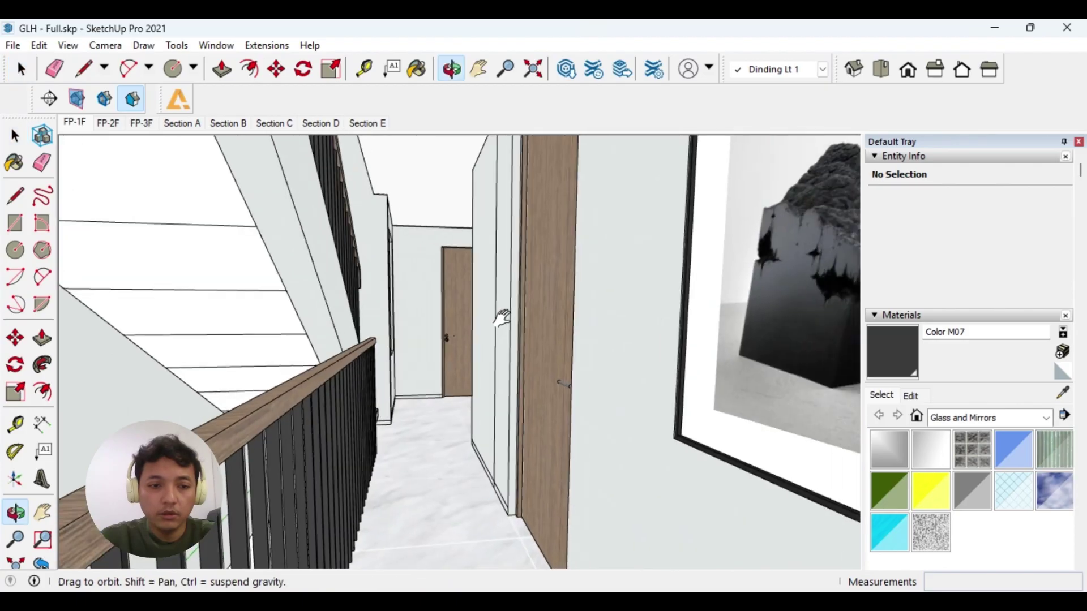
{"action": "scroll", "coordinate": [502, 319], "scroll_direction": "up", "scroll_amount": 1}
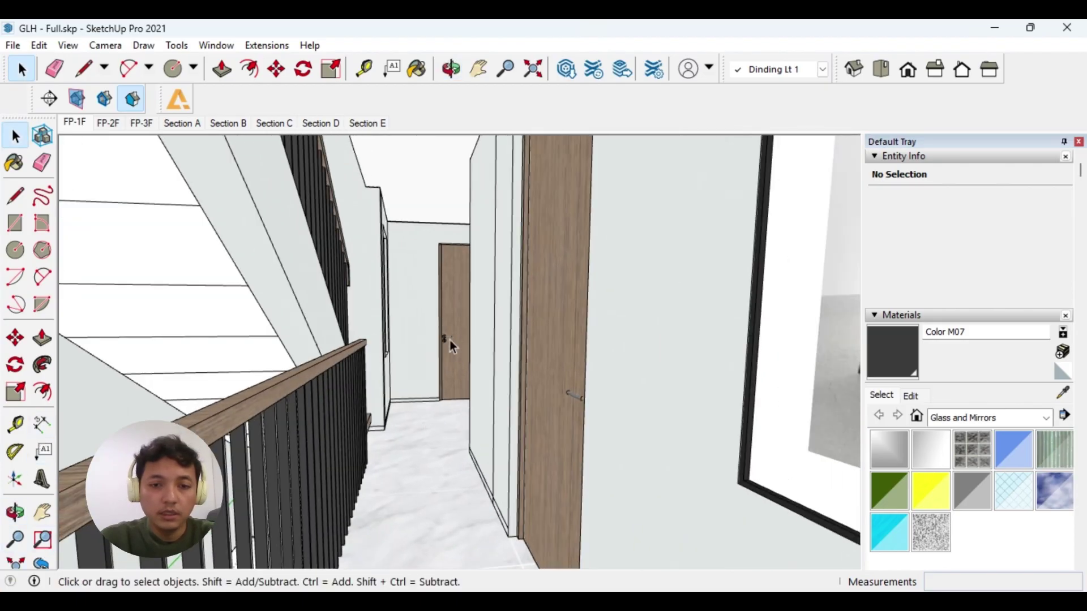
{"action": "scroll", "coordinate": [440, 324], "scroll_direction": "up", "scroll_amount": 8}
{"action": "scroll", "coordinate": [440, 329], "scroll_direction": "up", "scroll_amount": 3}
{"action": "key", "text": "l"}
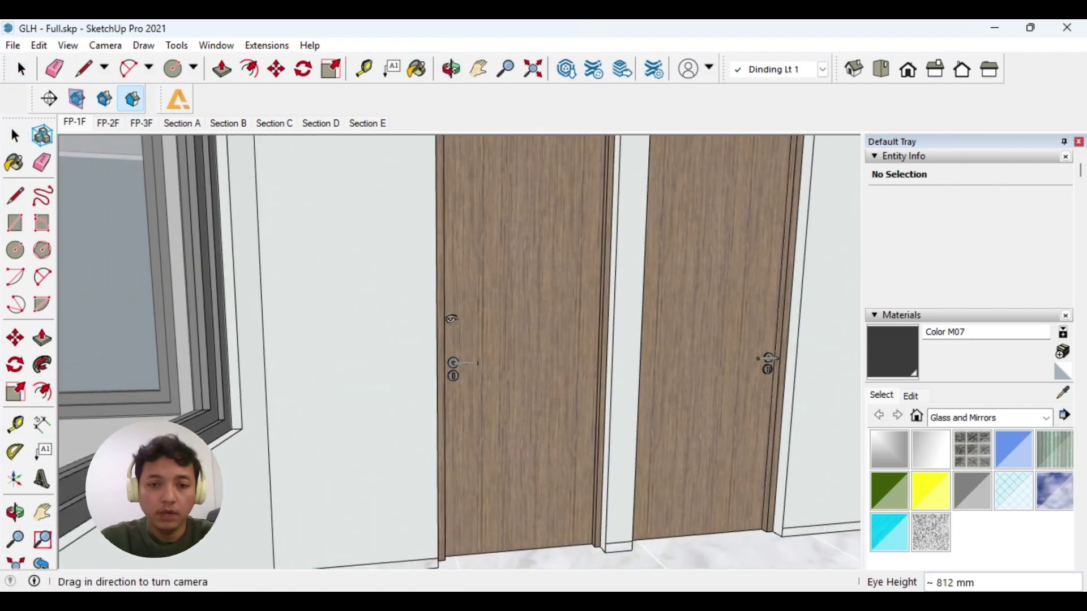
{"action": "left_click_drag", "start_coordinate": [449, 317], "coordinate": [589, 286]}
{"action": "scroll", "coordinate": [583, 306], "scroll_direction": "up", "scroll_amount": 5}
{"action": "left_click_drag", "start_coordinate": [577, 328], "coordinate": [308, 324]}
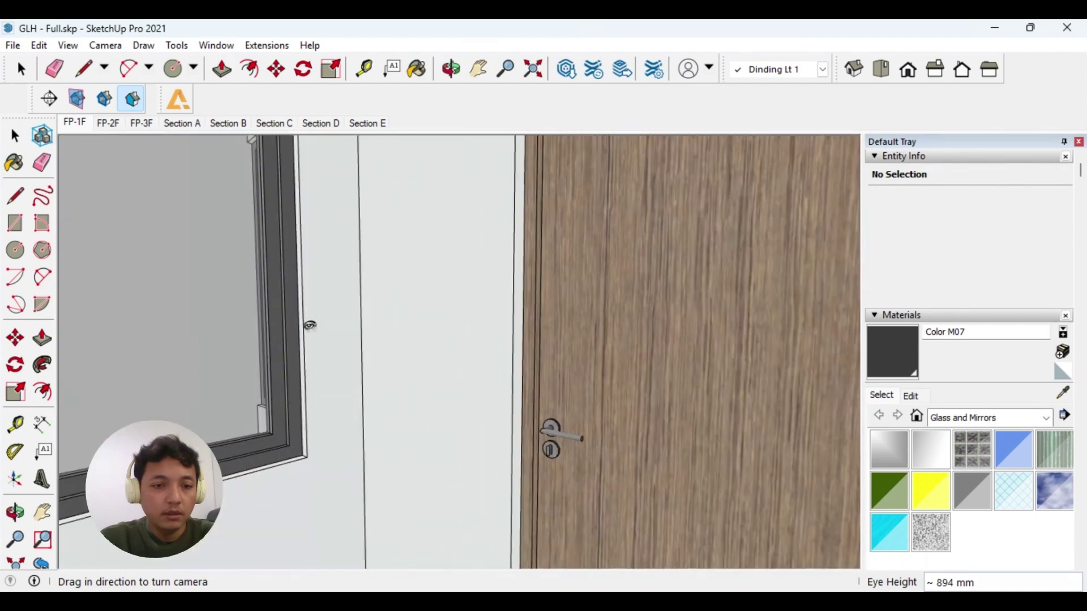
{"action": "left_click_drag", "start_coordinate": [396, 326], "coordinate": [348, 321]}
{"action": "left_click_drag", "start_coordinate": [410, 283], "coordinate": [355, 287]}
{"action": "left_click_drag", "start_coordinate": [495, 290], "coordinate": [444, 294]}
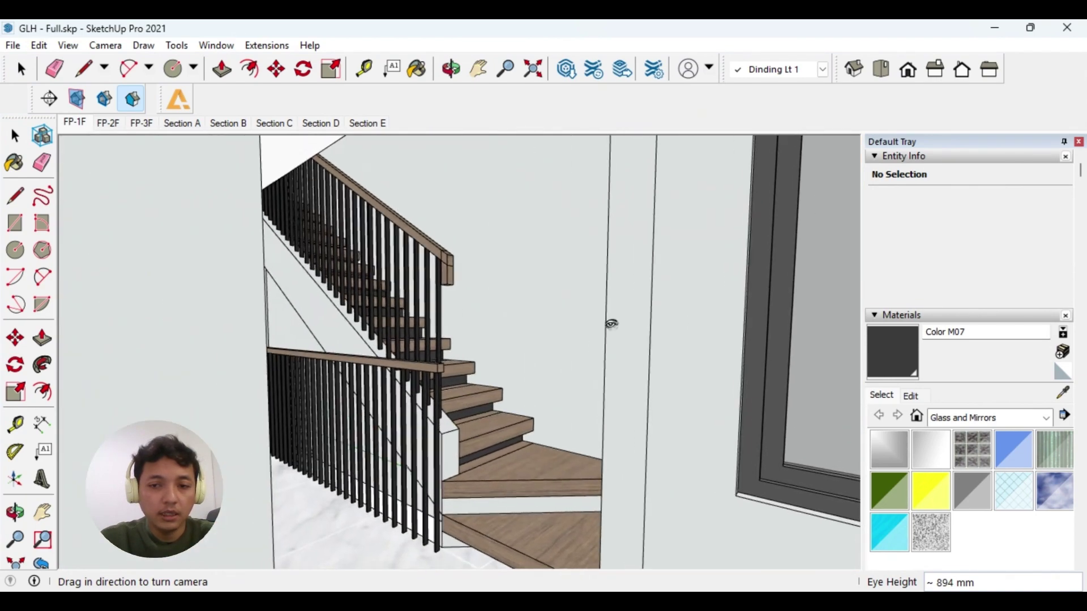
Step: Enter the bedroom with the dark blue wall and examine its desk, window, wardrobe and door
{"action": "middle_click_drag", "start_coordinate": [685, 338], "coordinate": [13, 303]}
{"action": "scroll", "coordinate": [194, 361], "scroll_direction": "down", "scroll_amount": 6}
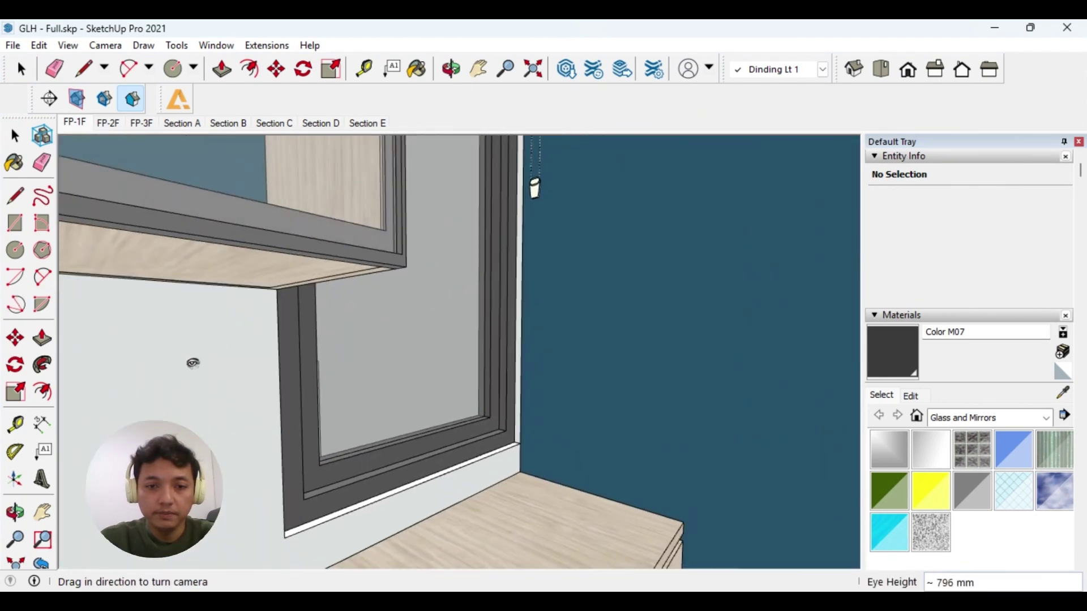
{"action": "left_click_drag", "start_coordinate": [555, 303], "coordinate": [403, 327]}
{"action": "scroll", "coordinate": [403, 328], "scroll_direction": "down", "scroll_amount": 2}
{"action": "scroll", "coordinate": [403, 328], "scroll_direction": "down", "scroll_amount": 3}
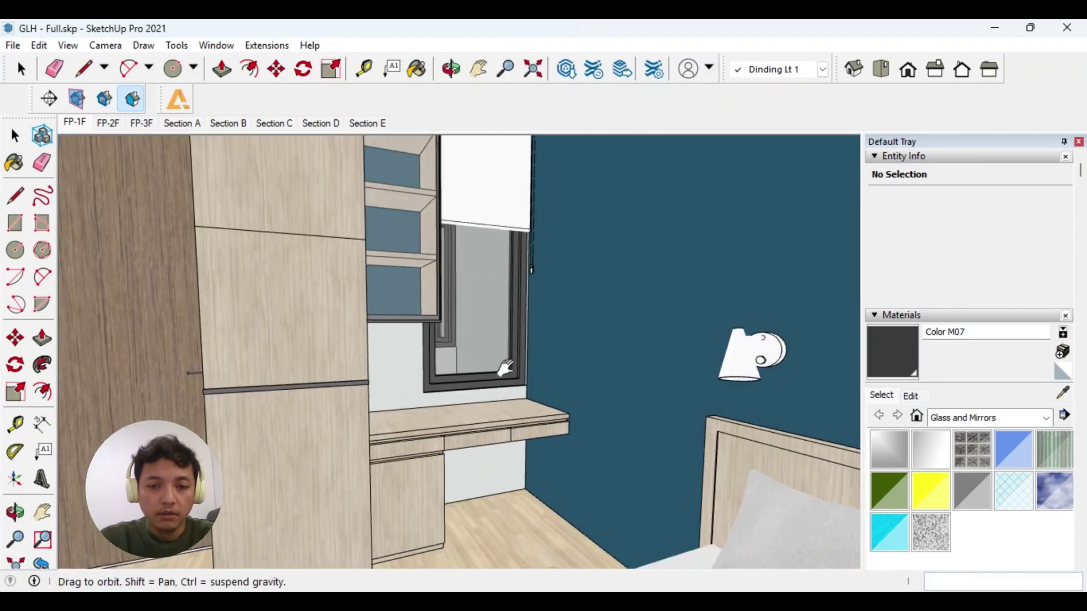
{"action": "middle_click_drag", "start_coordinate": [504, 369], "coordinate": [557, 355]}
{"action": "scroll", "coordinate": [555, 355], "scroll_direction": "down", "scroll_amount": 3}
{"action": "scroll", "coordinate": [459, 270], "scroll_direction": "up", "scroll_amount": 3}
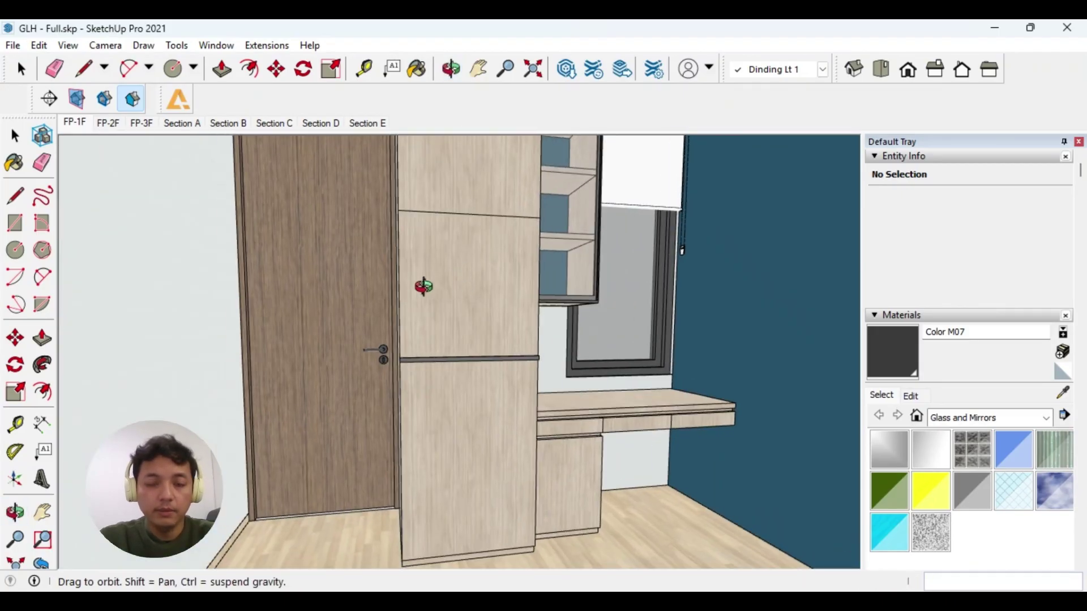
Step: Examine the bedroom wardrobe's upper section, the open shelves above the desk and the air conditioner over the door
{"action": "middle_click_drag", "start_coordinate": [422, 286], "coordinate": [466, 322]}
{"action": "middle_click_drag", "start_coordinate": [544, 243], "coordinate": [538, 318]}
{"action": "middle_click_drag", "start_coordinate": [559, 427], "coordinate": [516, 427]}
{"action": "left_click_drag", "start_coordinate": [711, 413], "coordinate": [870, 223]}
{"action": "scroll", "coordinate": [582, 211], "scroll_direction": "up", "scroll_amount": 2}
{"action": "left_click_drag", "start_coordinate": [437, 192], "coordinate": [601, 148]}
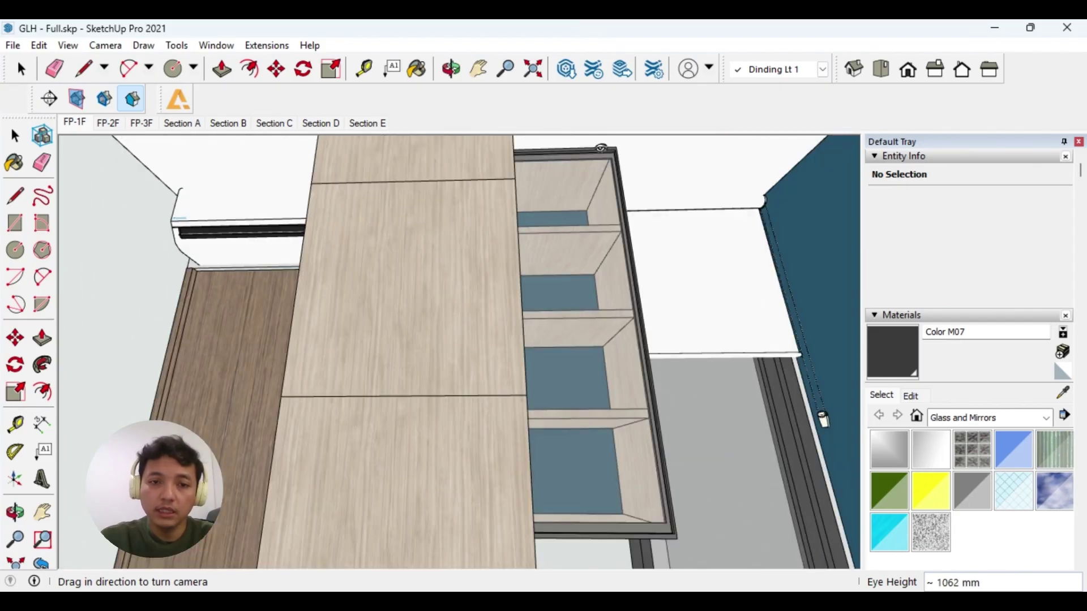
{"action": "middle_click_drag", "start_coordinate": [702, 270], "coordinate": [740, 215]}
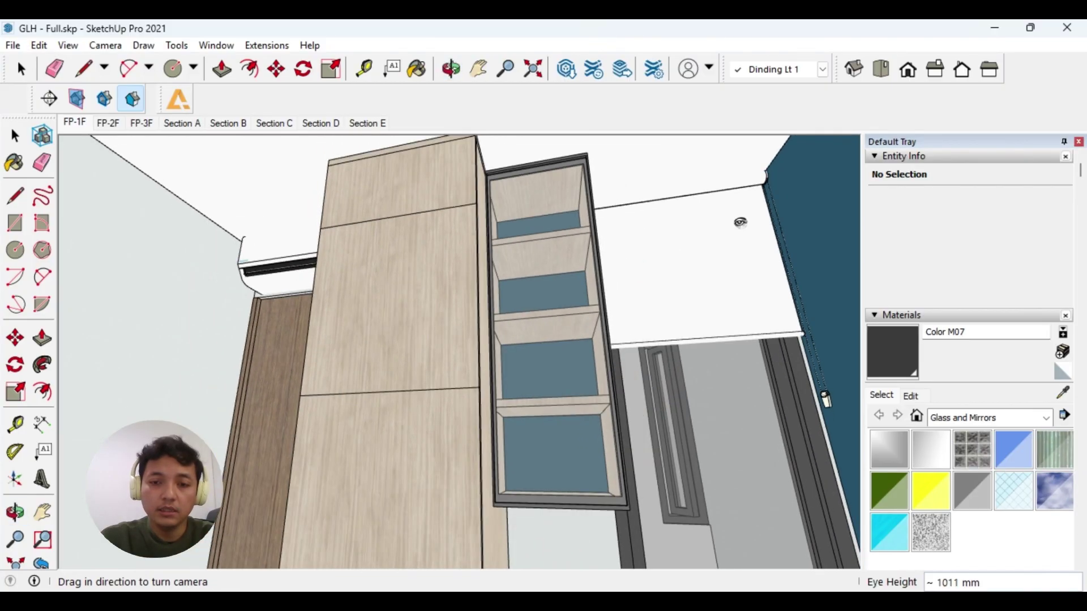
{"action": "middle_click_drag", "start_coordinate": [788, 306], "coordinate": [757, 287]}
{"action": "key", "text": "space"}
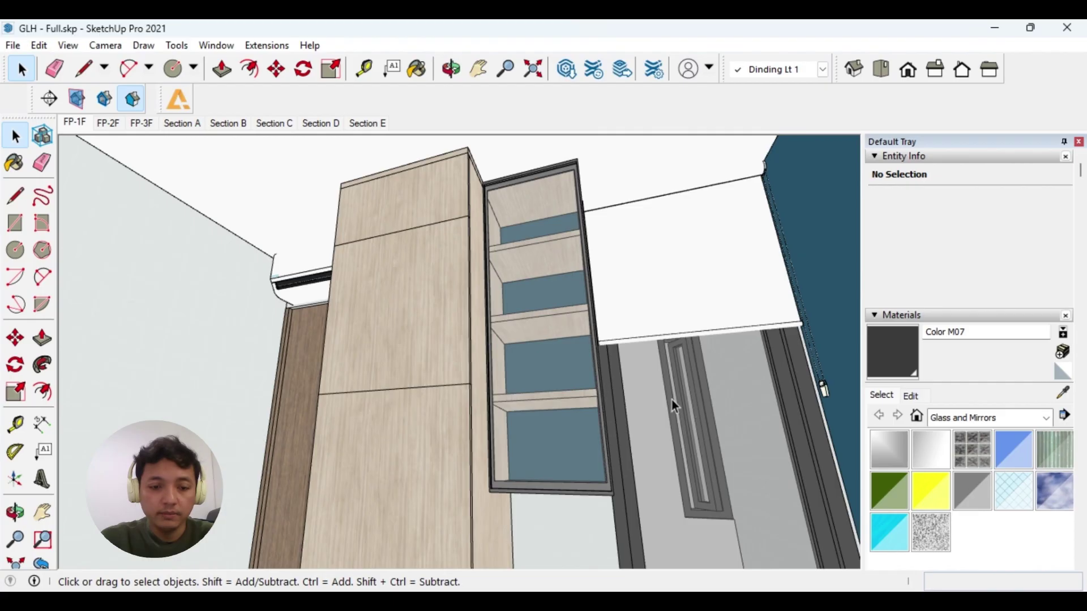
Step: Look around the bedroom from the wardrobe to the plain wall beside the door and the floor near the bed
{"action": "key", "text": "l"}
{"action": "left_click_drag", "start_coordinate": [636, 374], "coordinate": [493, 429]}
{"action": "mouse_move", "coordinate": [493, 428]}
{"action": "middle_mouse_down"}
{"action": "mouse_move", "coordinate": [505, 429]}
{"action": "mouse_move", "coordinate": [490, 444]}
{"action": "middle_mouse_up"}
{"action": "scroll", "coordinate": [490, 443], "scroll_direction": "up", "scroll_amount": 1}
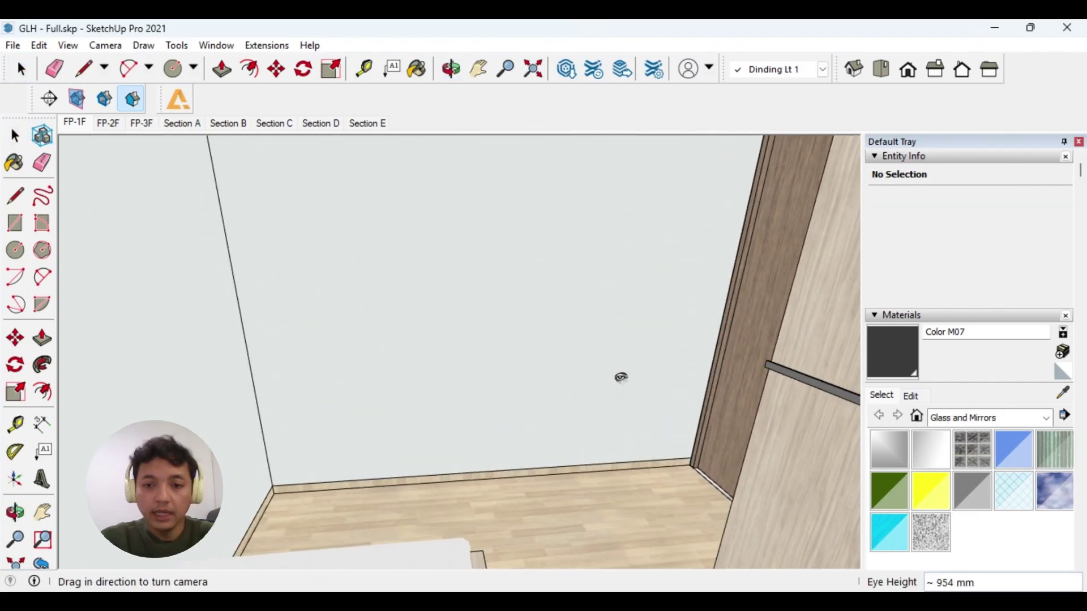
{"action": "left_click_drag", "start_coordinate": [621, 377], "coordinate": [636, 274]}
{"action": "middle_click_drag", "start_coordinate": [636, 274], "coordinate": [776, 267]}
{"action": "mouse_move", "coordinate": [776, 266]}
{"action": "left_mouse_down"}
{"action": "mouse_move", "coordinate": [633, 295]}
{"action": "mouse_move", "coordinate": [666, 274]}
{"action": "mouse_move", "coordinate": [773, 249]}
{"action": "left_mouse_up"}
{"action": "middle_click_drag", "start_coordinate": [802, 287], "coordinate": [651, 315]}
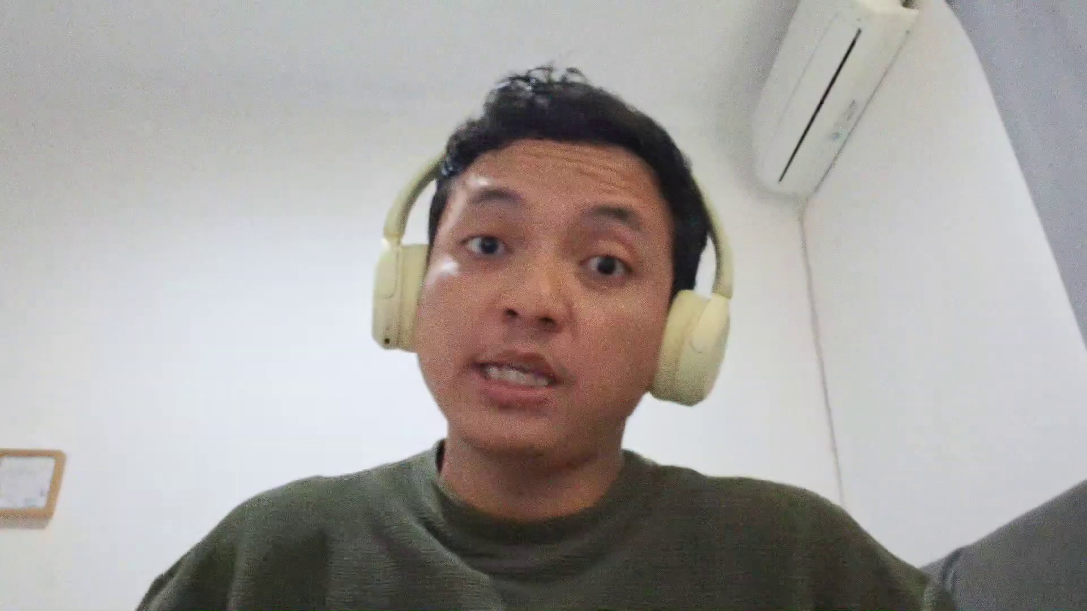